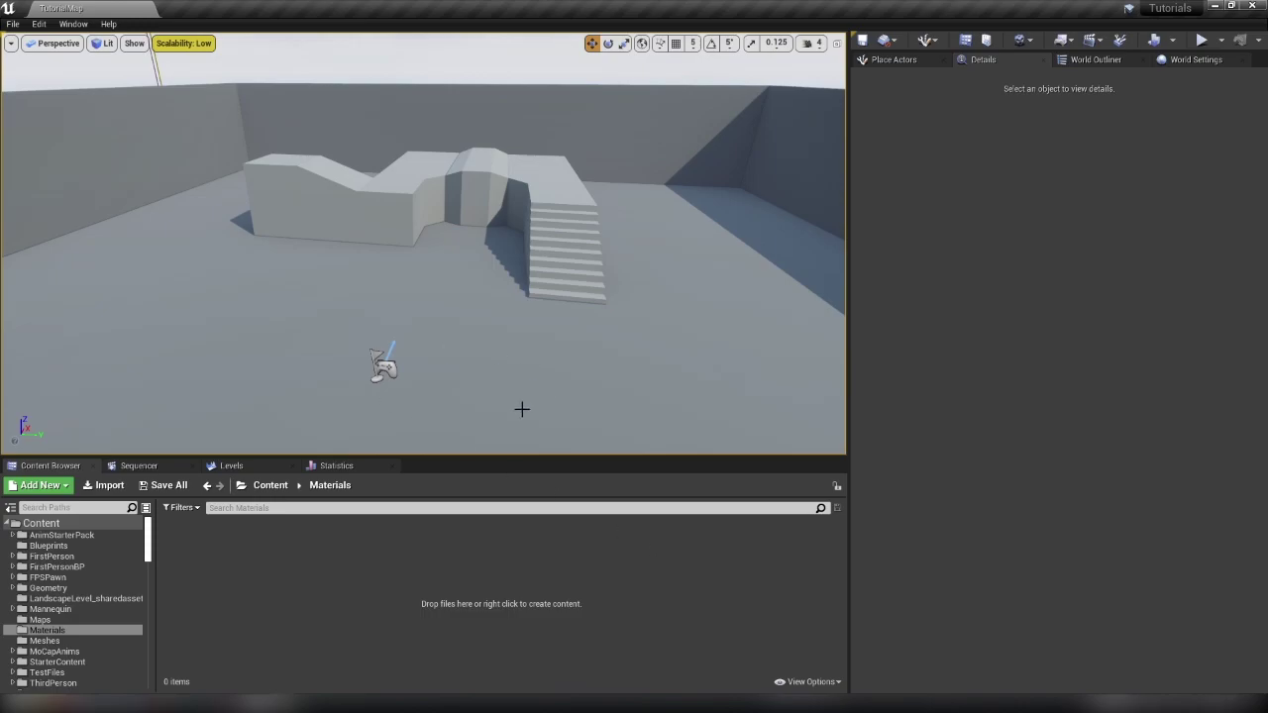
- Open the Animations folder inside the Mannequin content folder
right_click_drag(492, 404, 433, 404)
left_click_drag(465, 396, 587, 443)
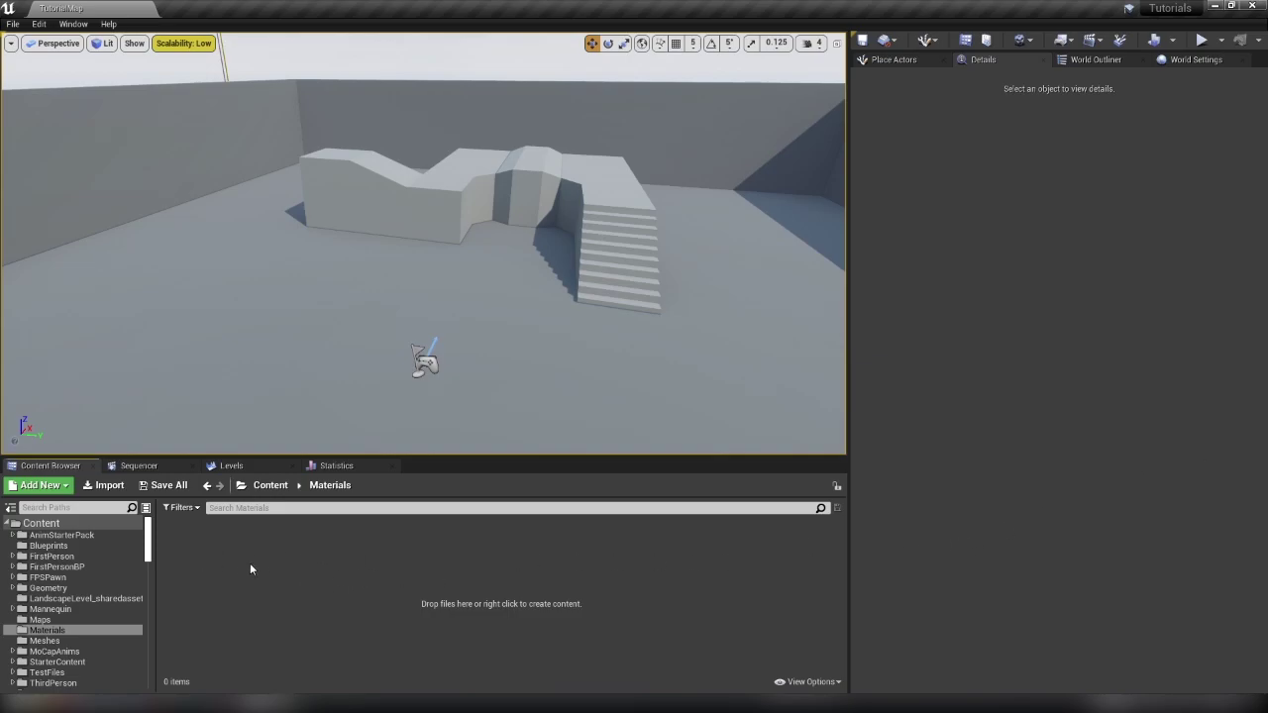
left_click(54, 609)
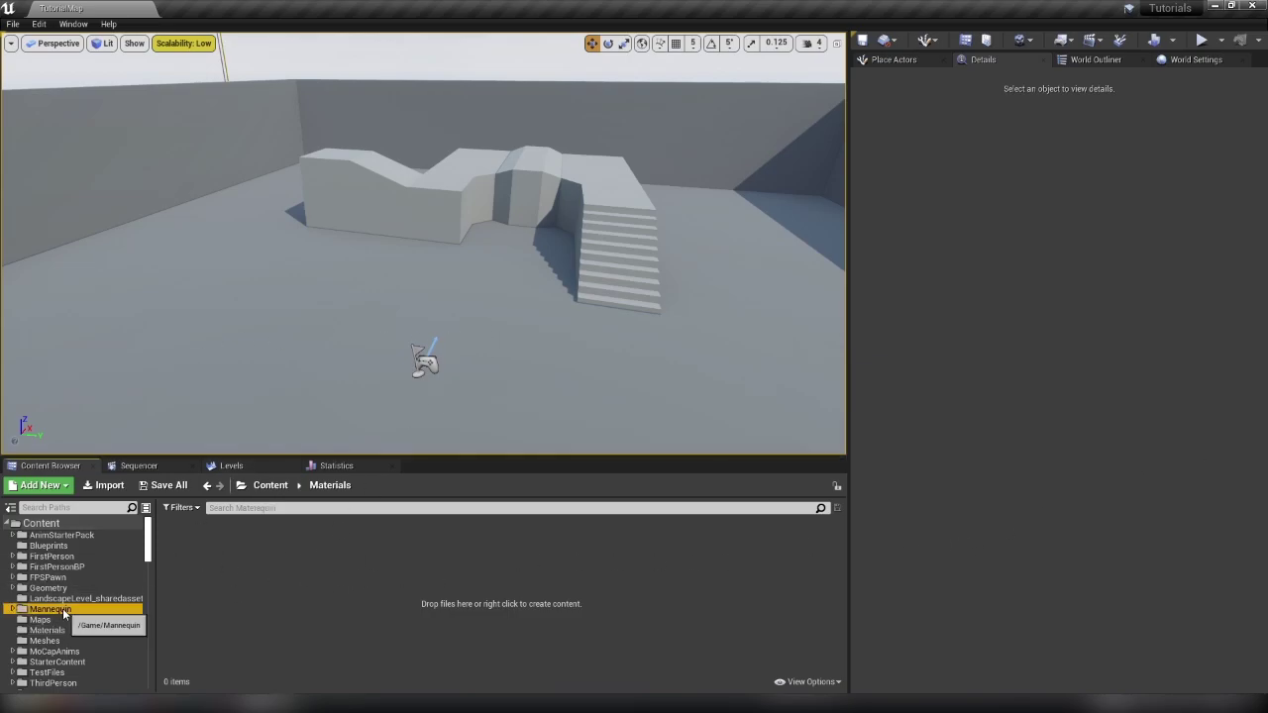
double_click(181, 540)
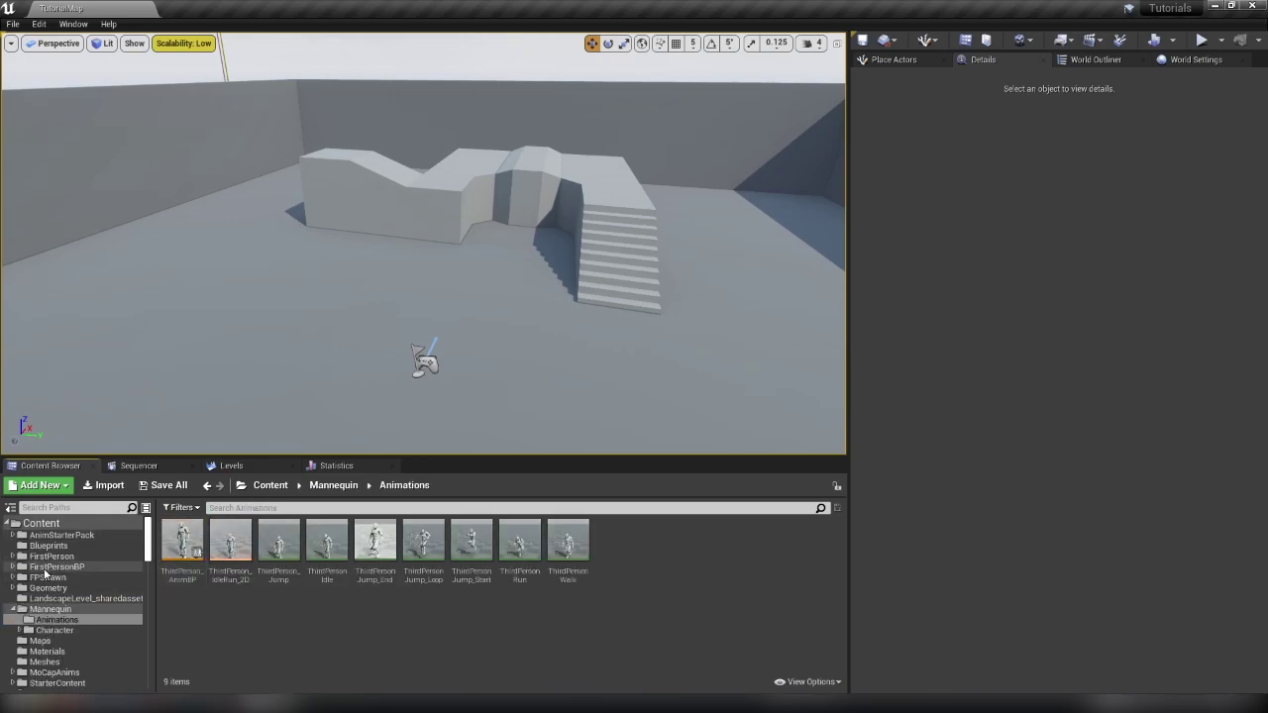
- Examine the Third Person and Top Down blueprint packs available to add to the project, and close the pack browser without adding any
left_click(40, 486)
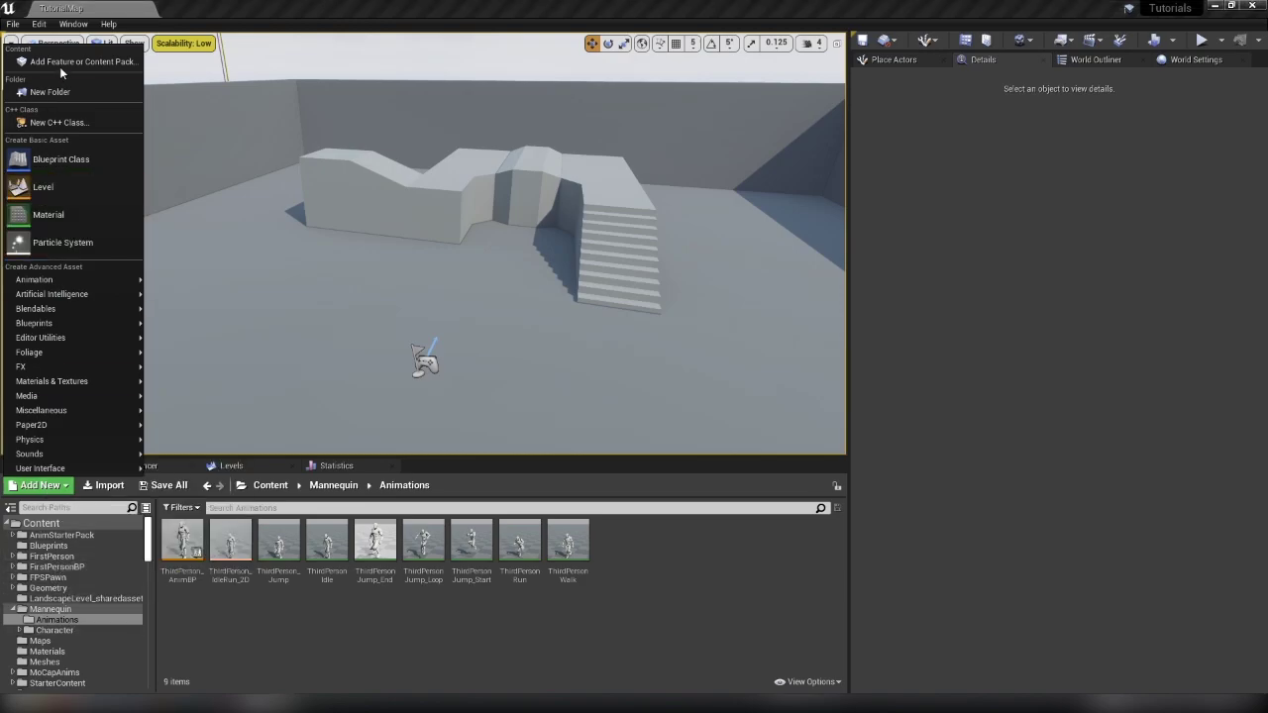
left_click(298, 687)
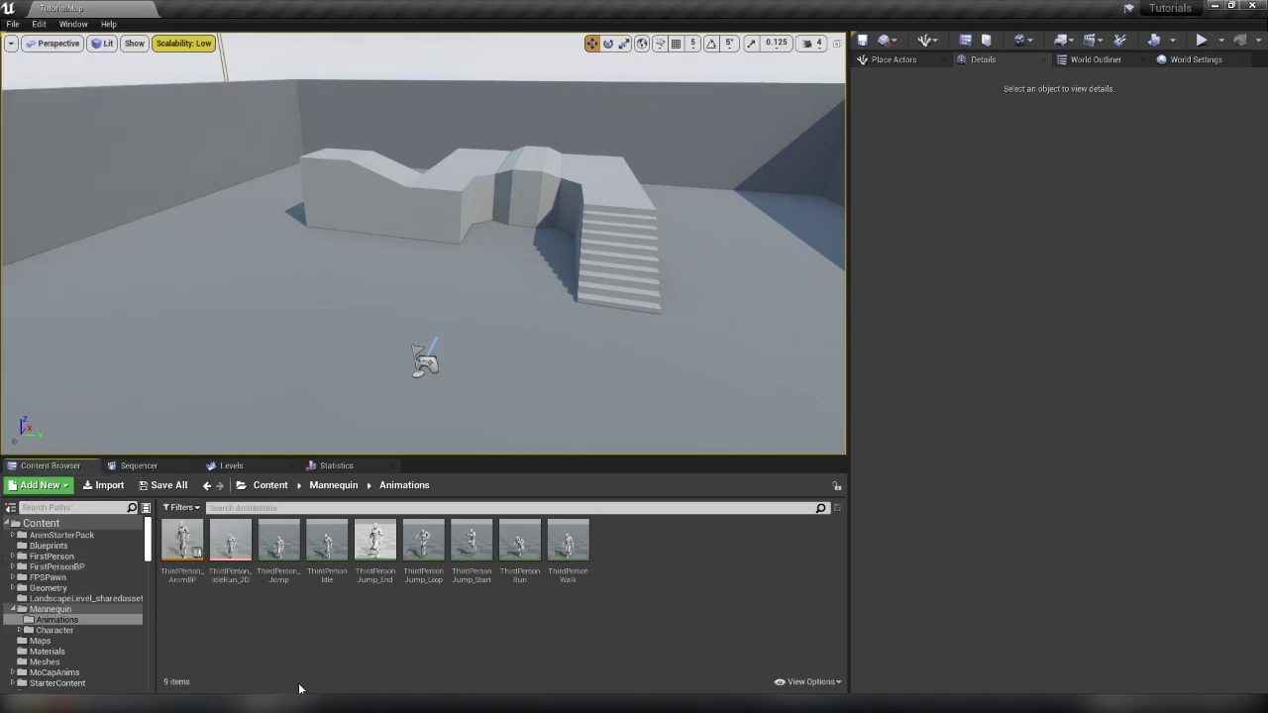
left_click(52, 484)
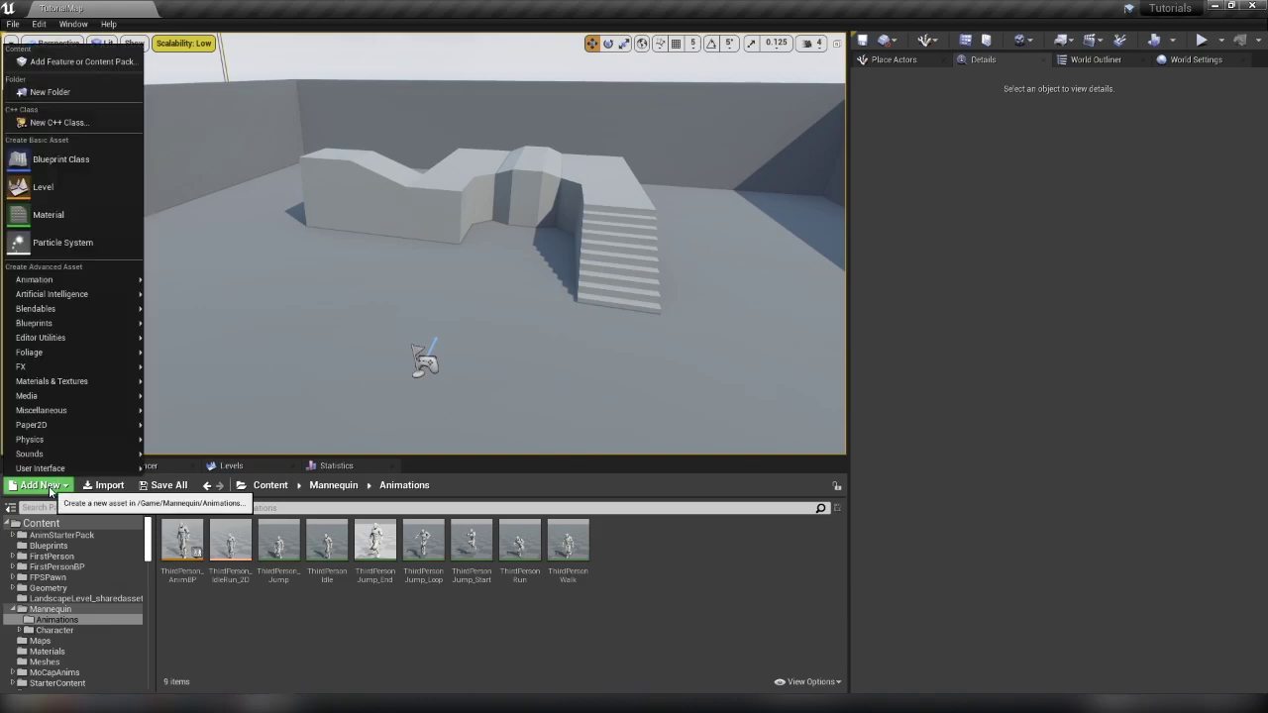
left_click(65, 62)
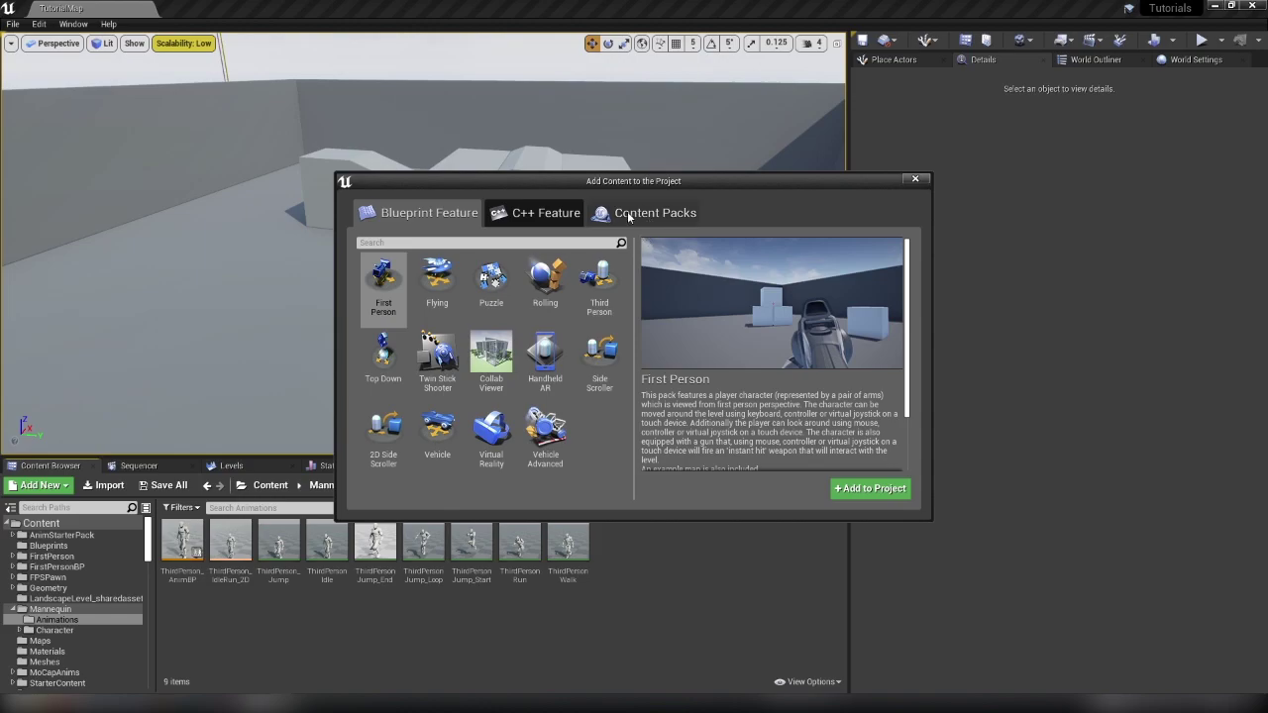
left_click(595, 288)
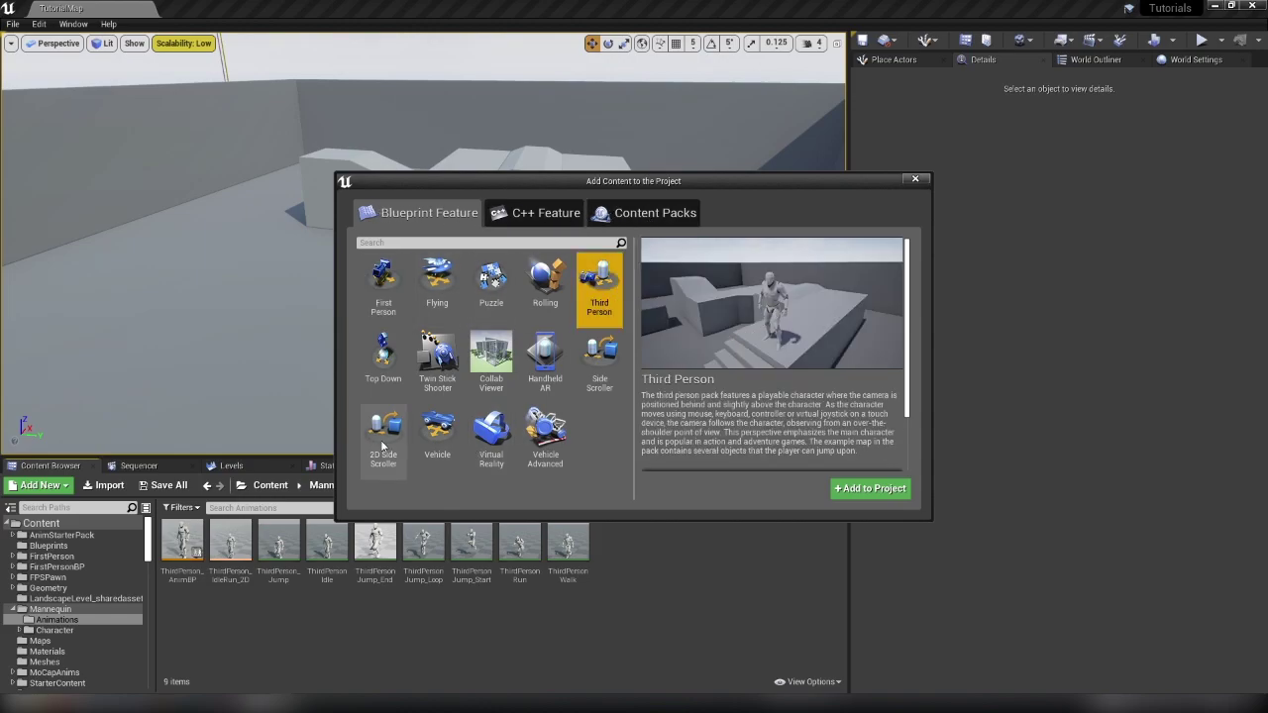
left_click(378, 355)
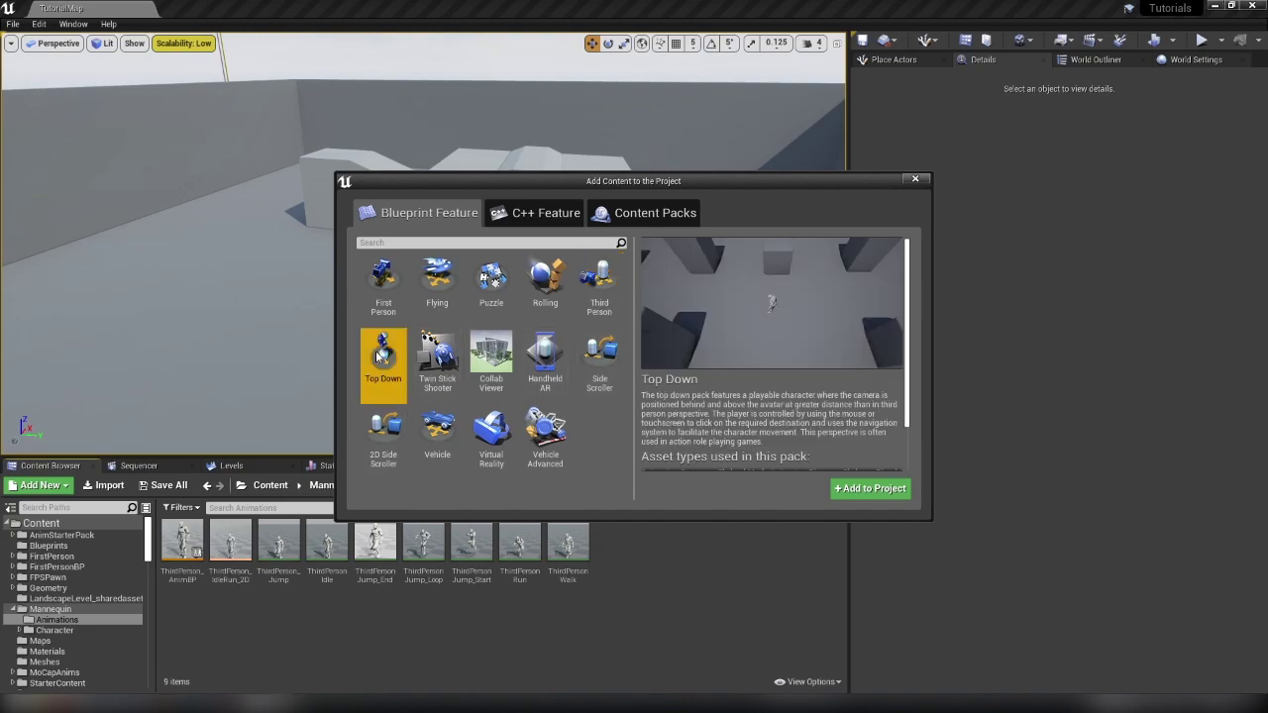
left_click(915, 179)
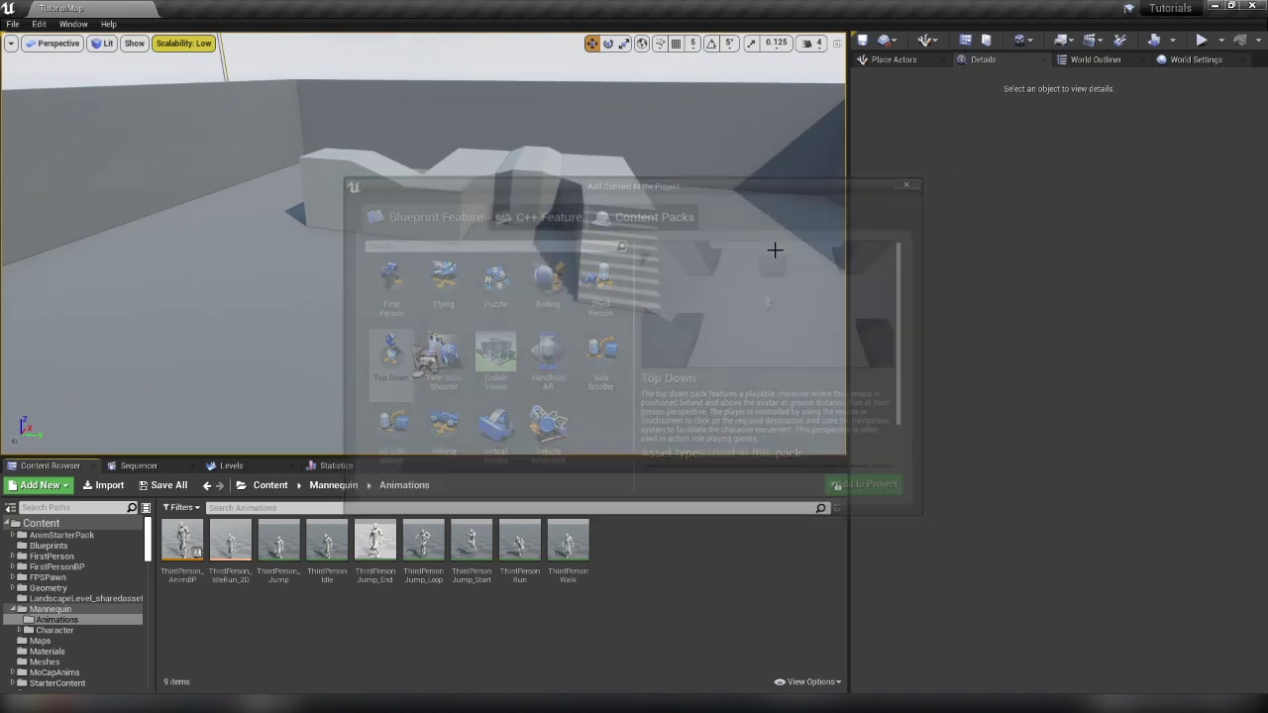
- Place the ThirdPersonIdle mannequin animation on the floor of the level, frame it and deselect it
left_click_drag(322, 540, 428, 319)
key("f")
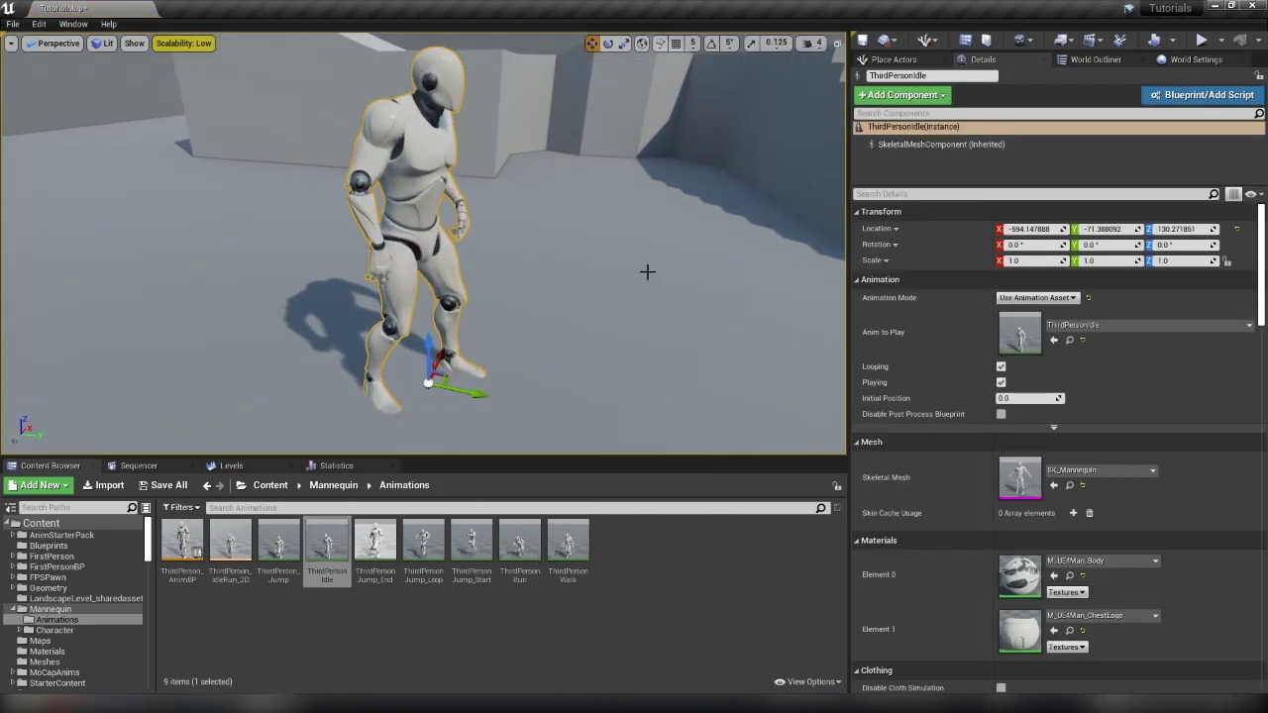
scroll(664, 274, "down", 6)
left_click_drag(628, 327, 631, 330, "alt")
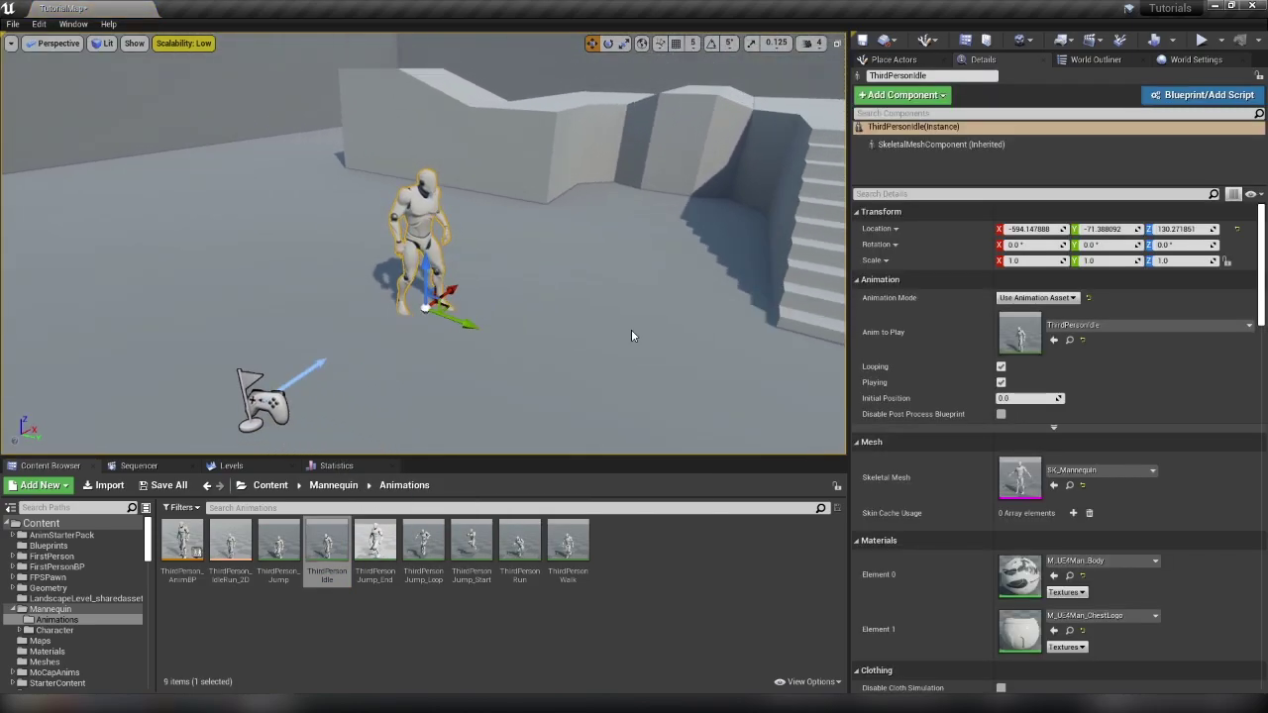
key("Escape")
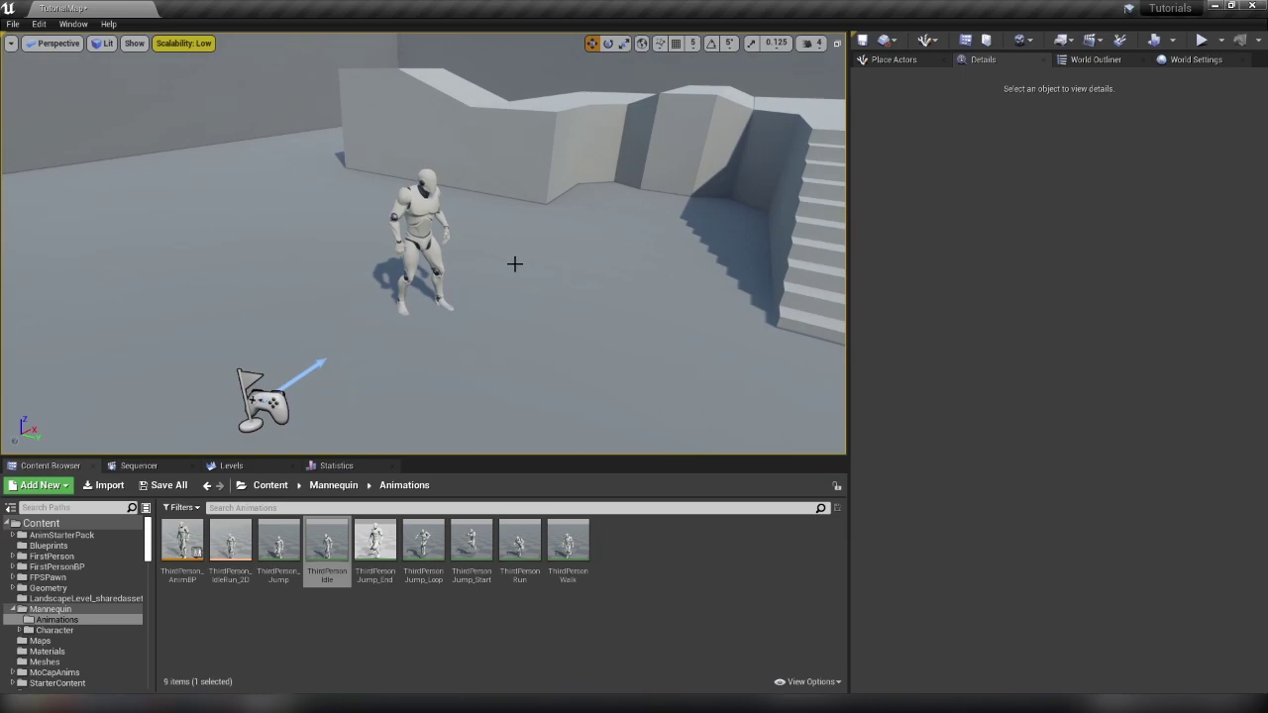
- Add an asset reference element to the Post Process Materials array of the PostProcessVolume
left_click(1090, 59)
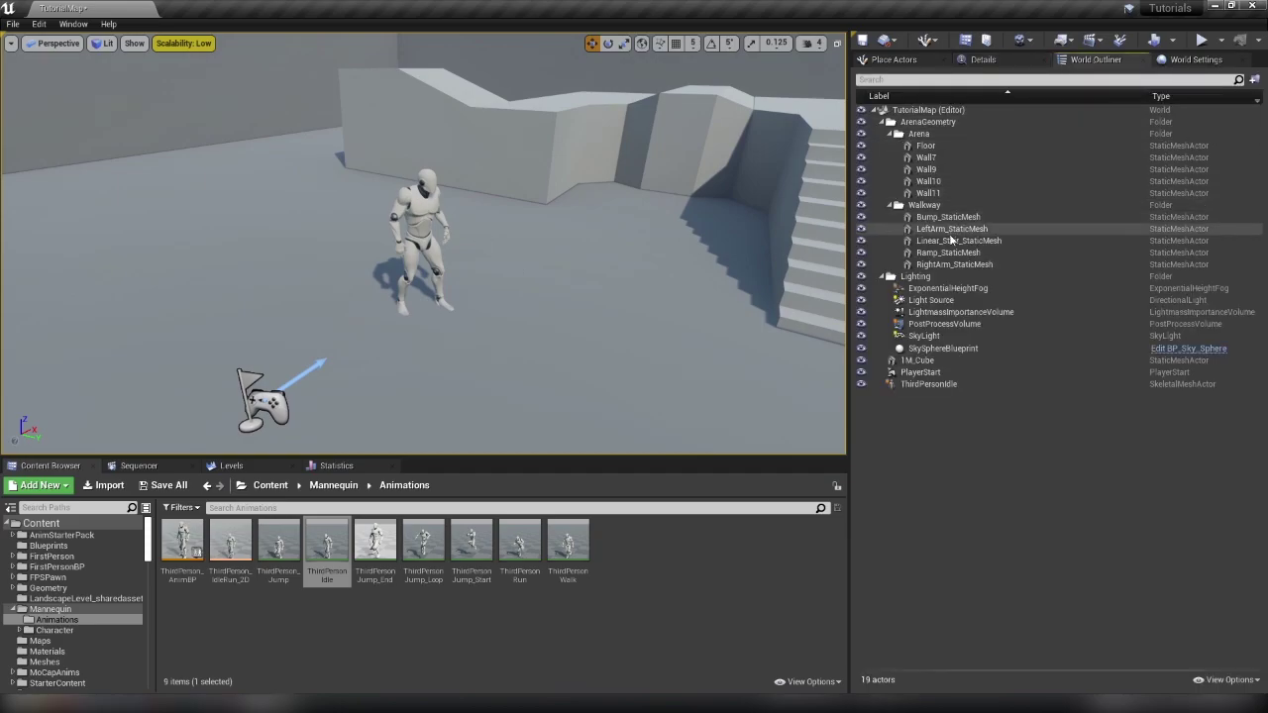
left_click(902, 324)
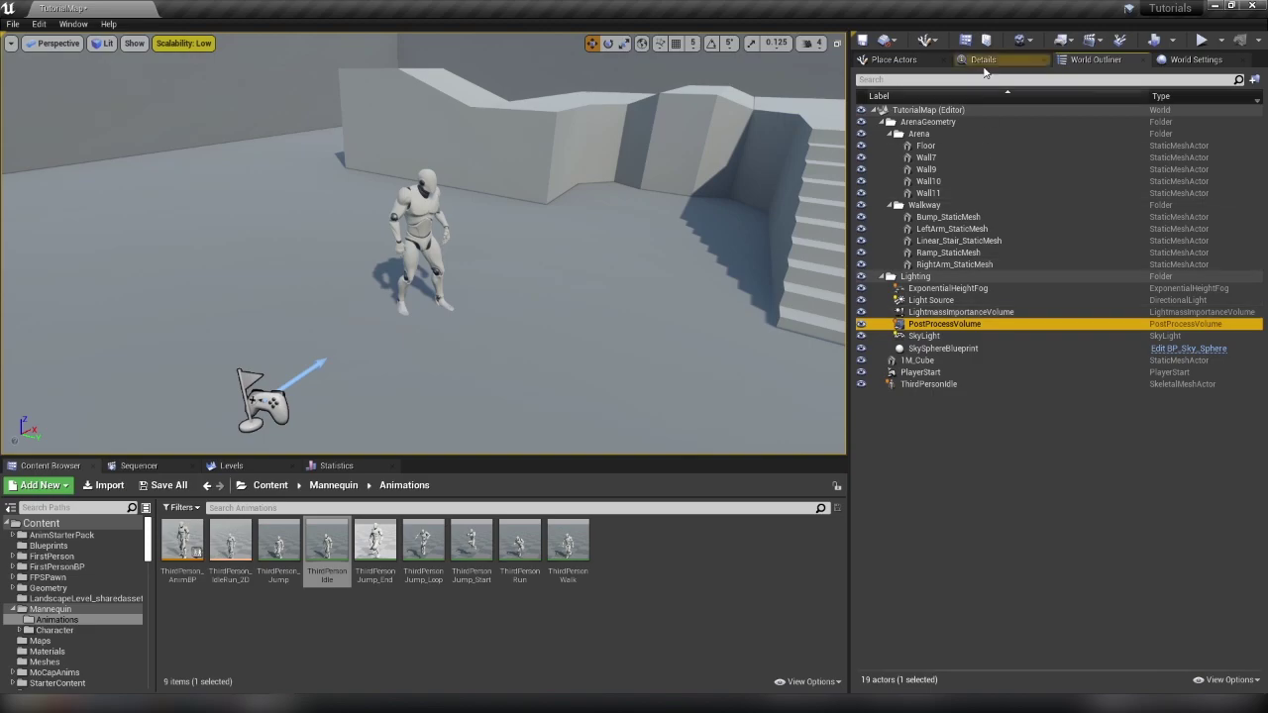
left_click(990, 60)
scroll(981, 289, "down", 5)
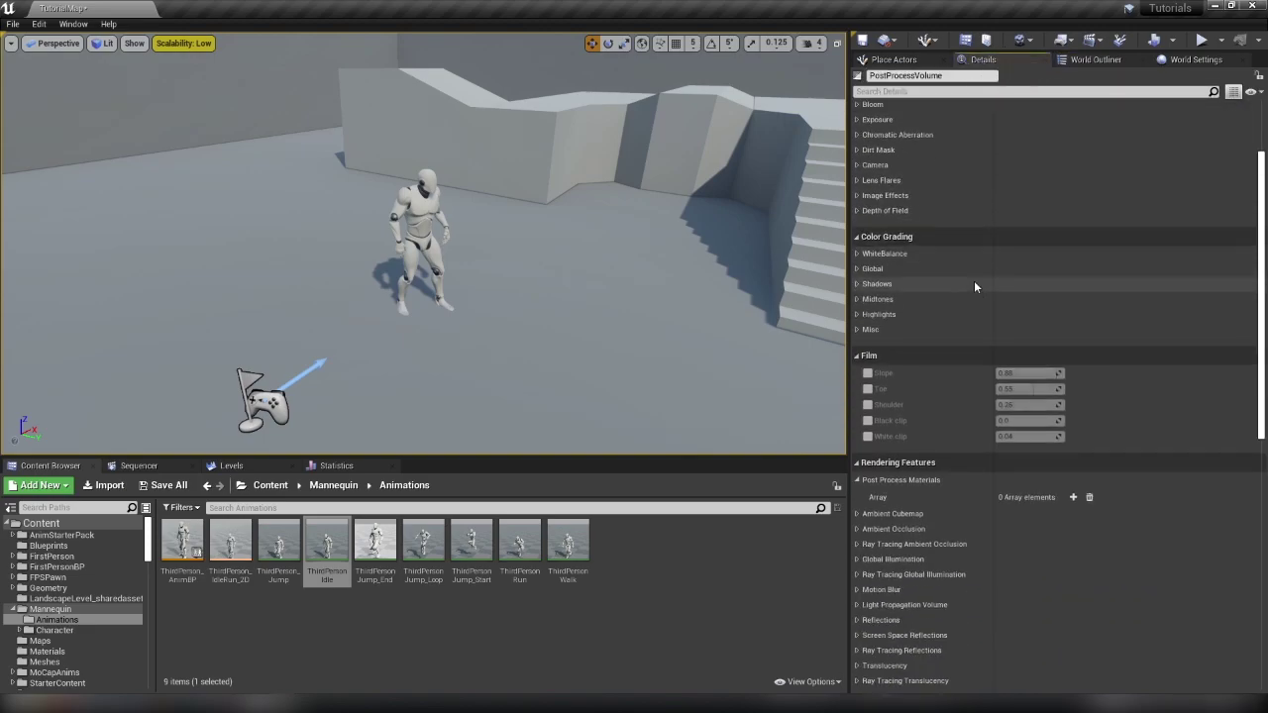
scroll(961, 297, "down", 3)
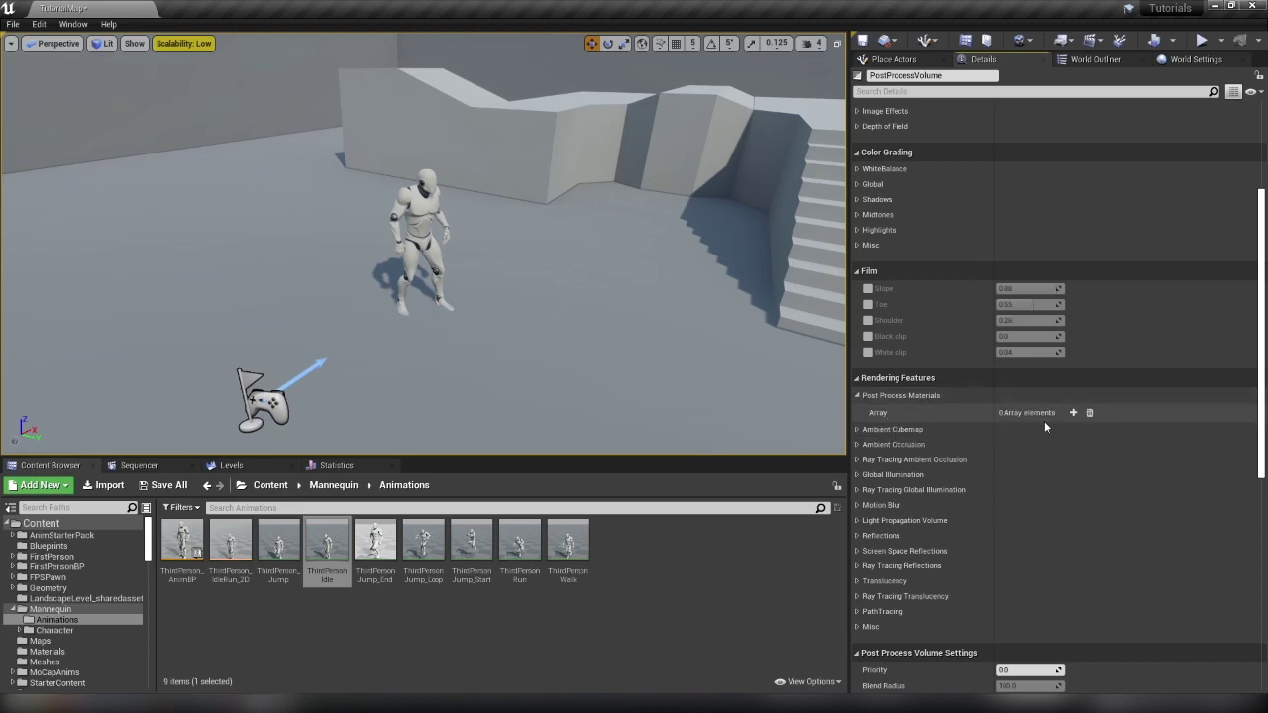
left_click(1073, 412)
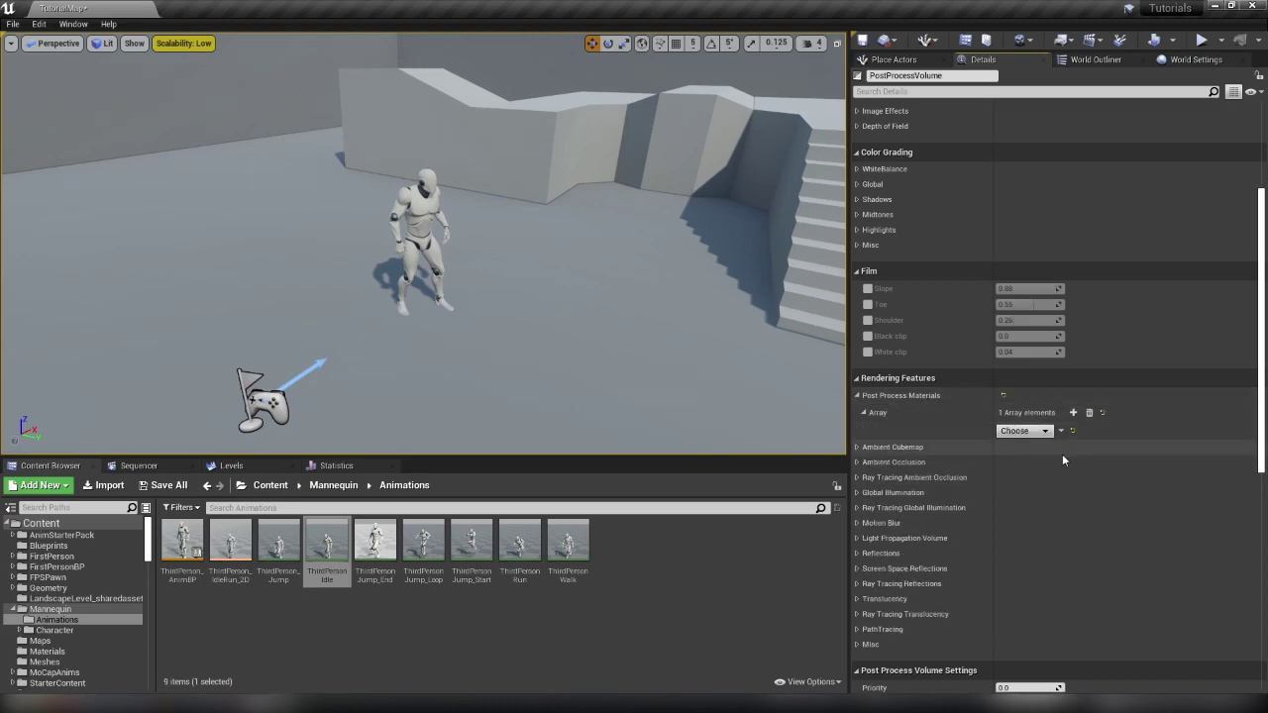
left_click(1031, 431)
left_click(1035, 464)
- Assign the PP_Outline_Inst material instance to the new Post Process Materials element
left_click(1006, 431)
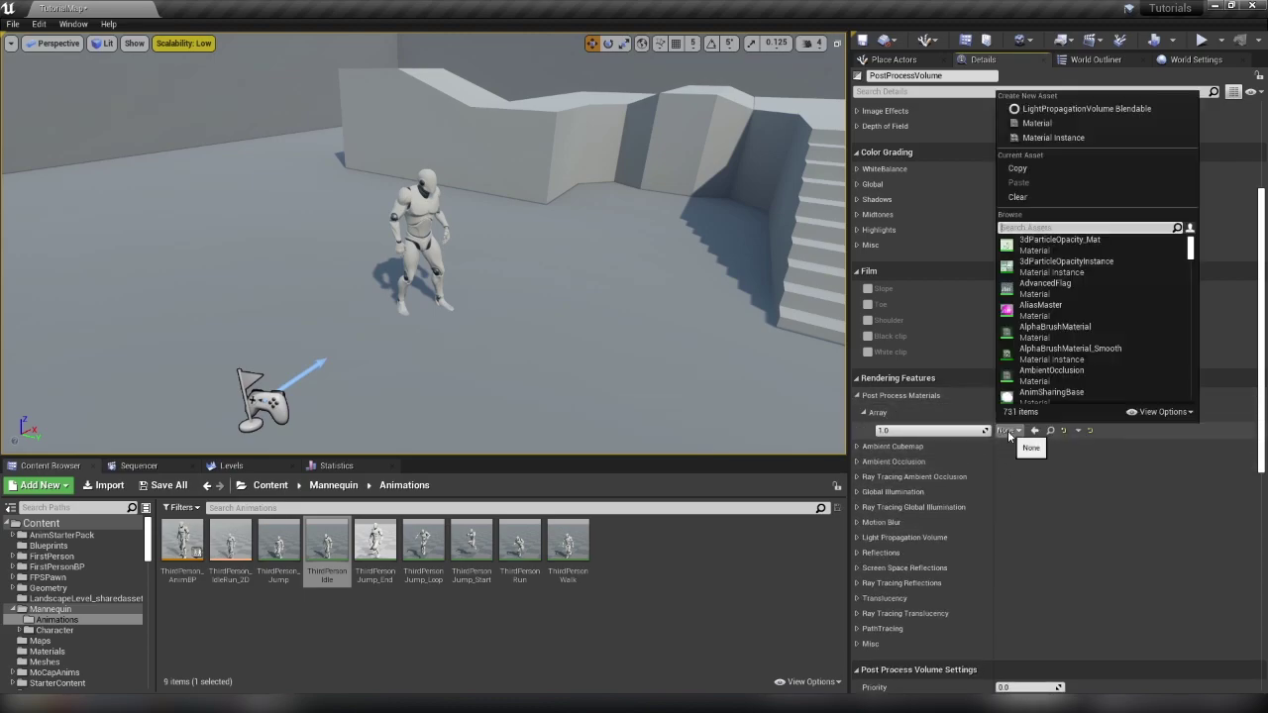
type("outli")
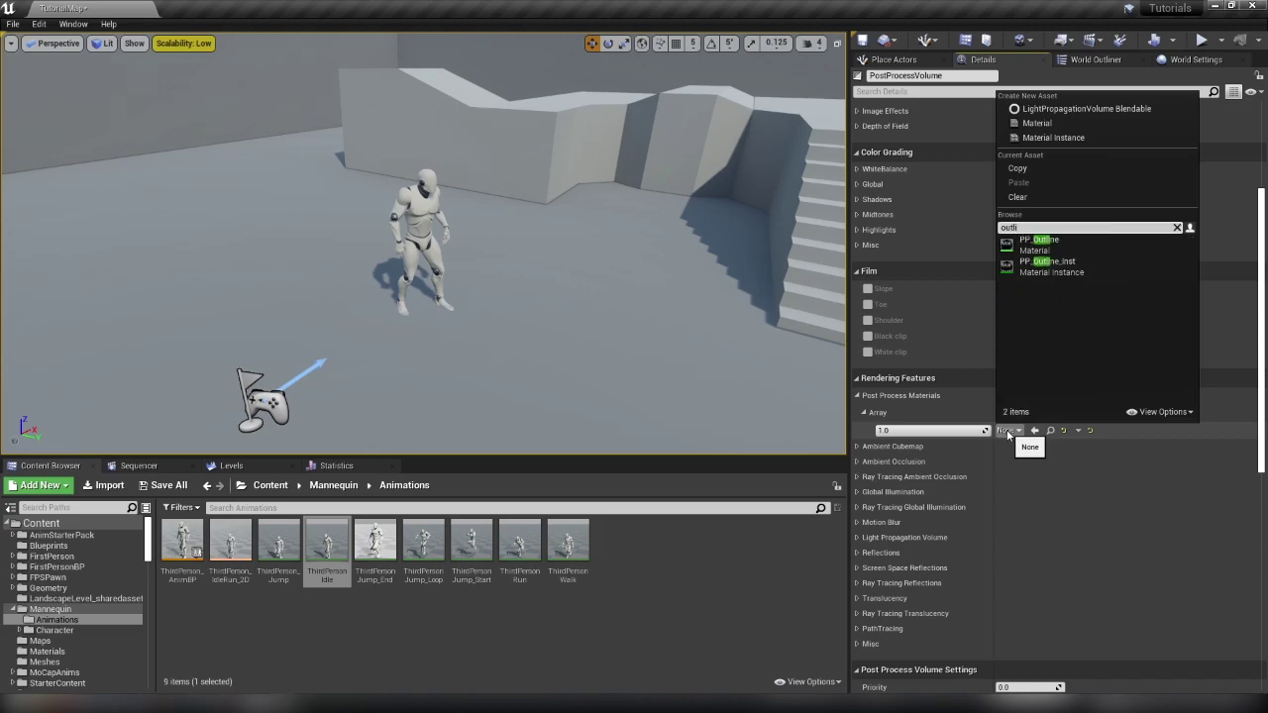
left_click(1055, 268)
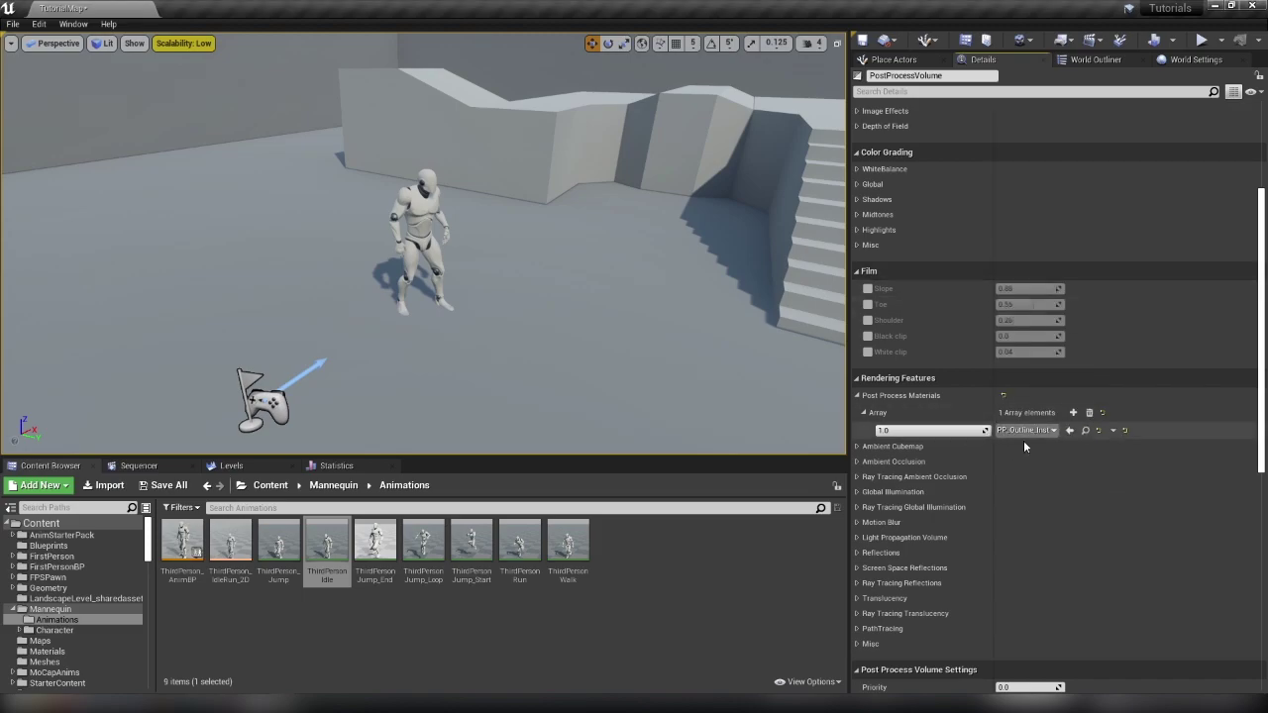
- Locate the assigned outline asset in the ToonShader folder and open the PP_Outline material for editing
left_click(1073, 431)
left_click(817, 540)
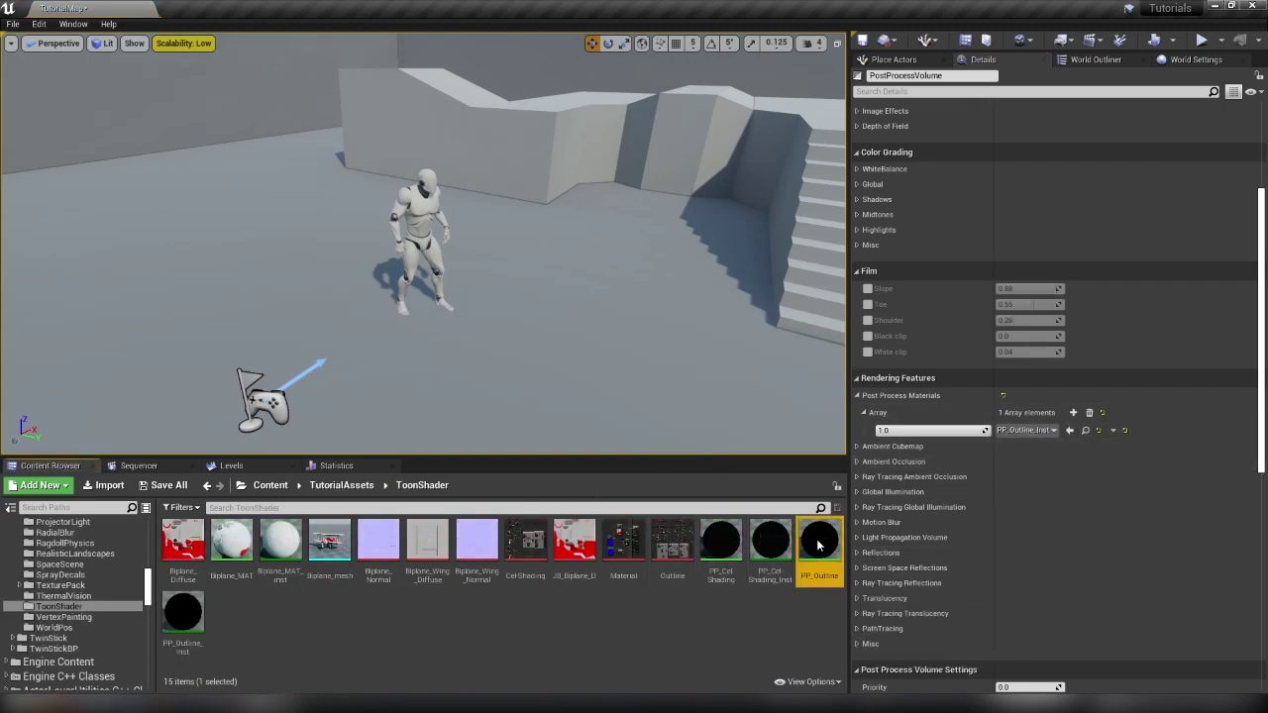
double_click(816, 540)
- Bypass the Custom Depth Mask group by connecting the Distance Mask's If output directly to the material's Emissive Color
scroll(608, 429, "down", 7)
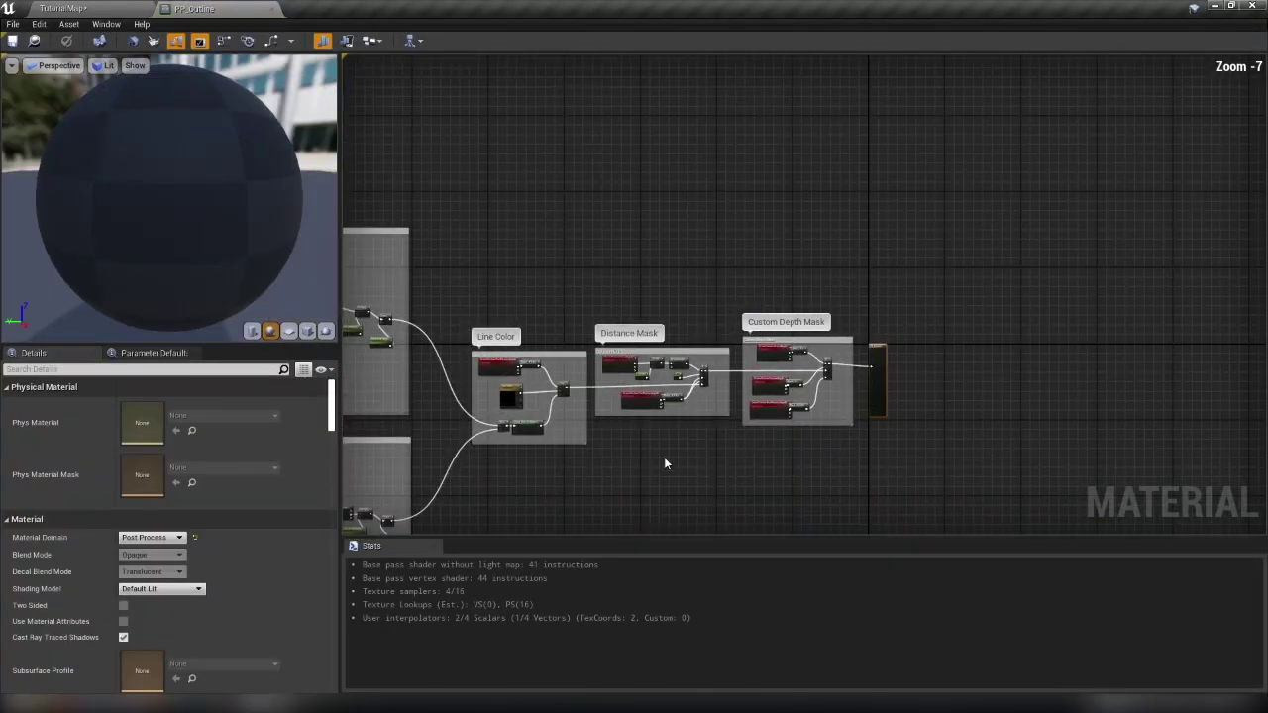
right_click_drag(659, 462, 913, 356)
right_click_drag(1038, 366, 978, 375)
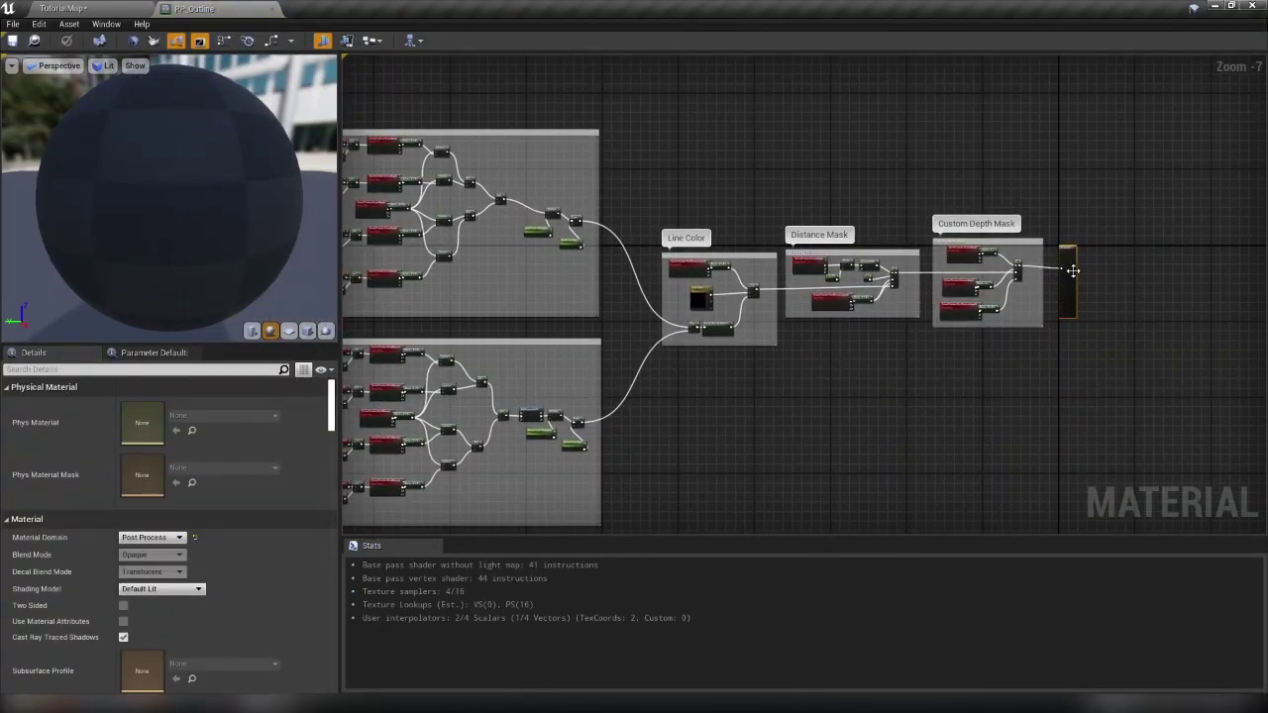
scroll(1074, 268, "up", 4)
left_click_drag(655, 157, 1054, 467)
left_click(631, 174)
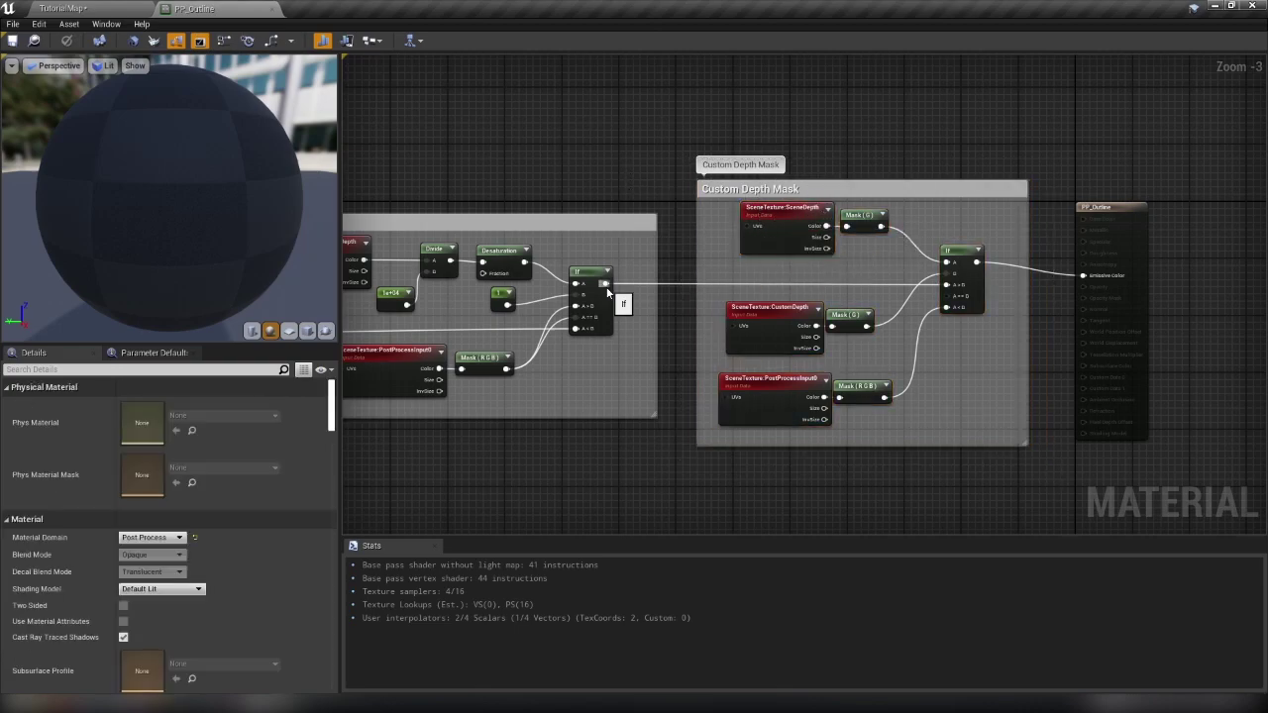
left_click_drag(605, 285, 1085, 275)
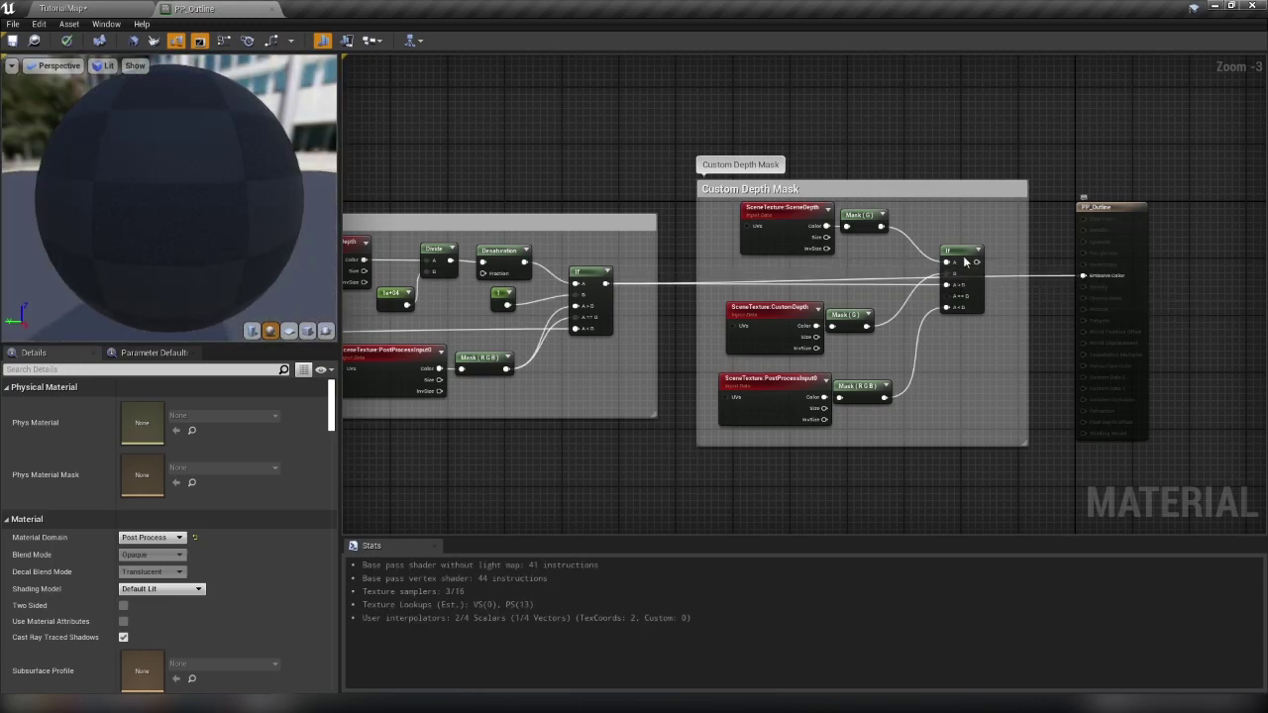
- Save the PP_Outline material and close its editor
key("ctrl+s")
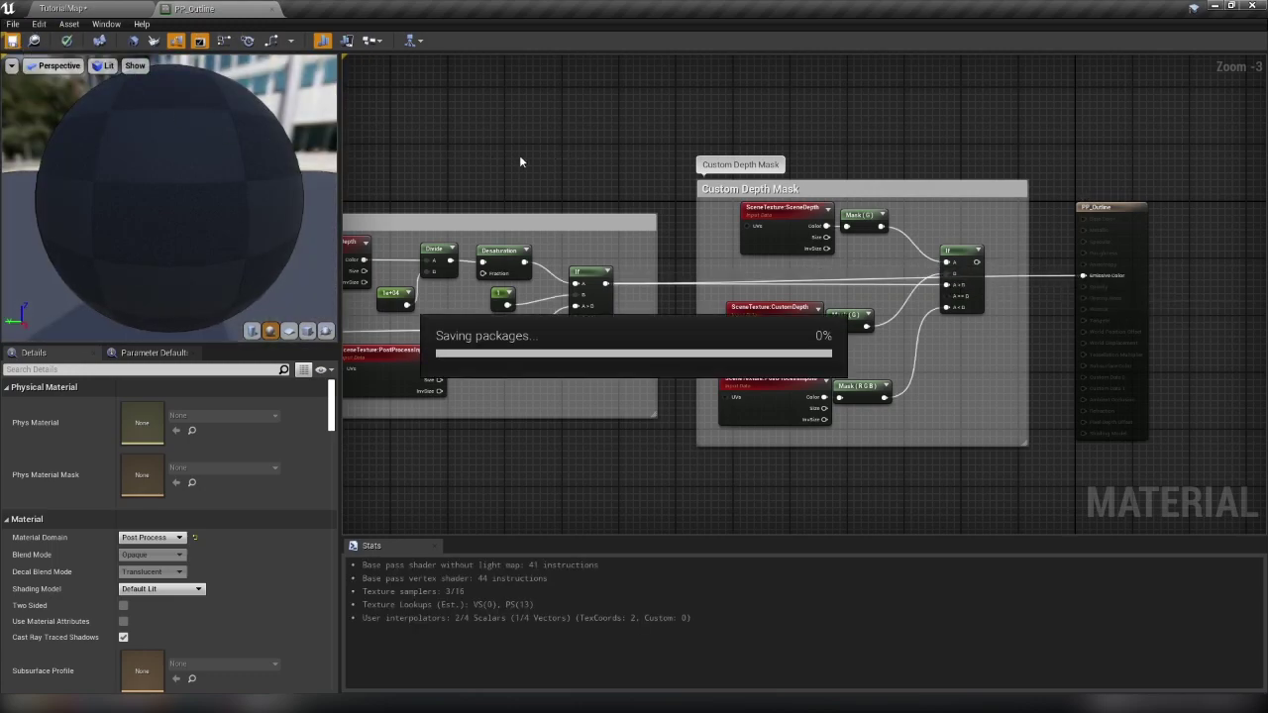
left_click(272, 9)
mouse_move(625, 291)
right_mouse_down()
mouse_move(753, 199)
mouse_move(535, 220)
mouse_move(623, 290)
right_mouse_up()
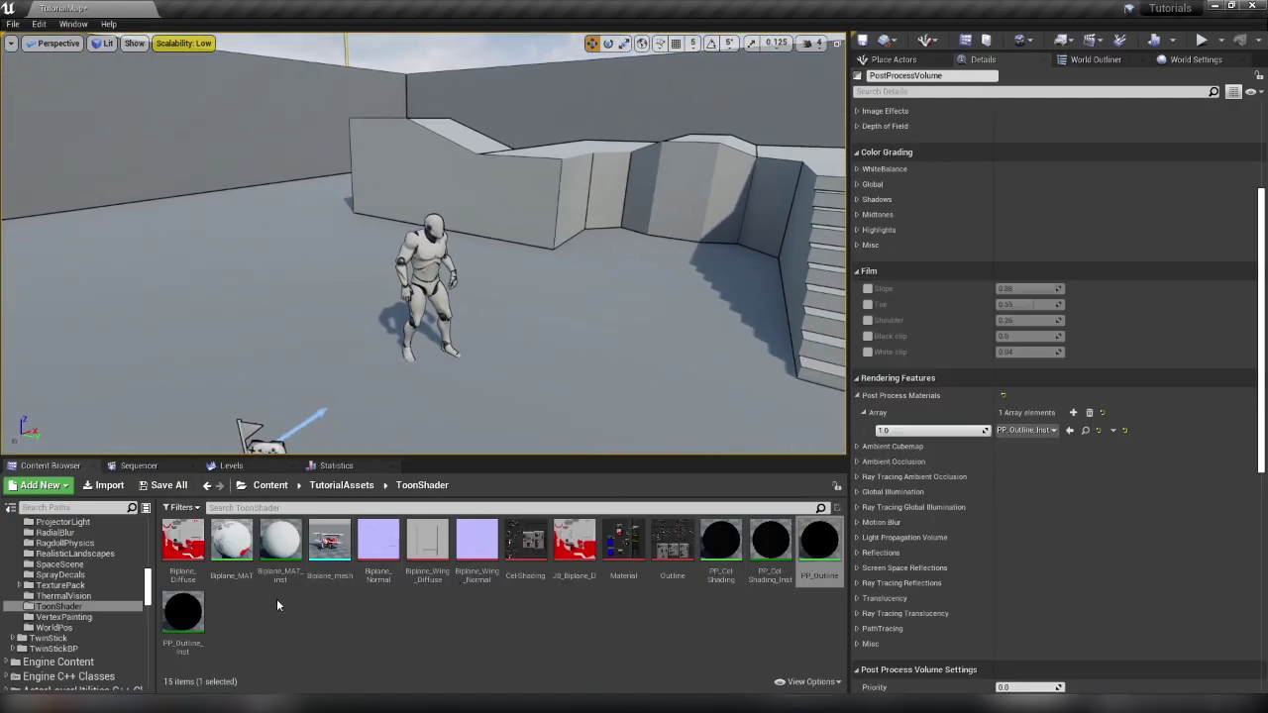
- Examine the PP_Outline_Inst parameters and the outlines around the mannequin at different distances, and close the instance
double_click(183, 613)
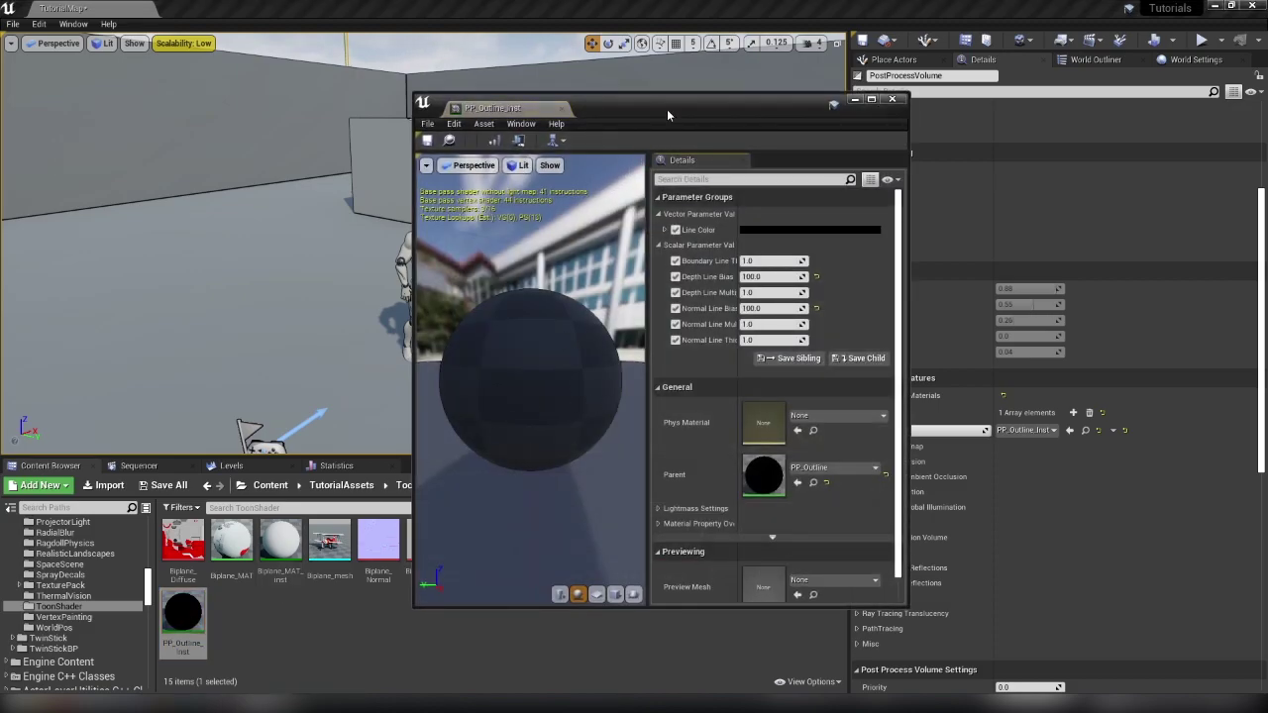
left_click_drag(667, 109, 905, 99)
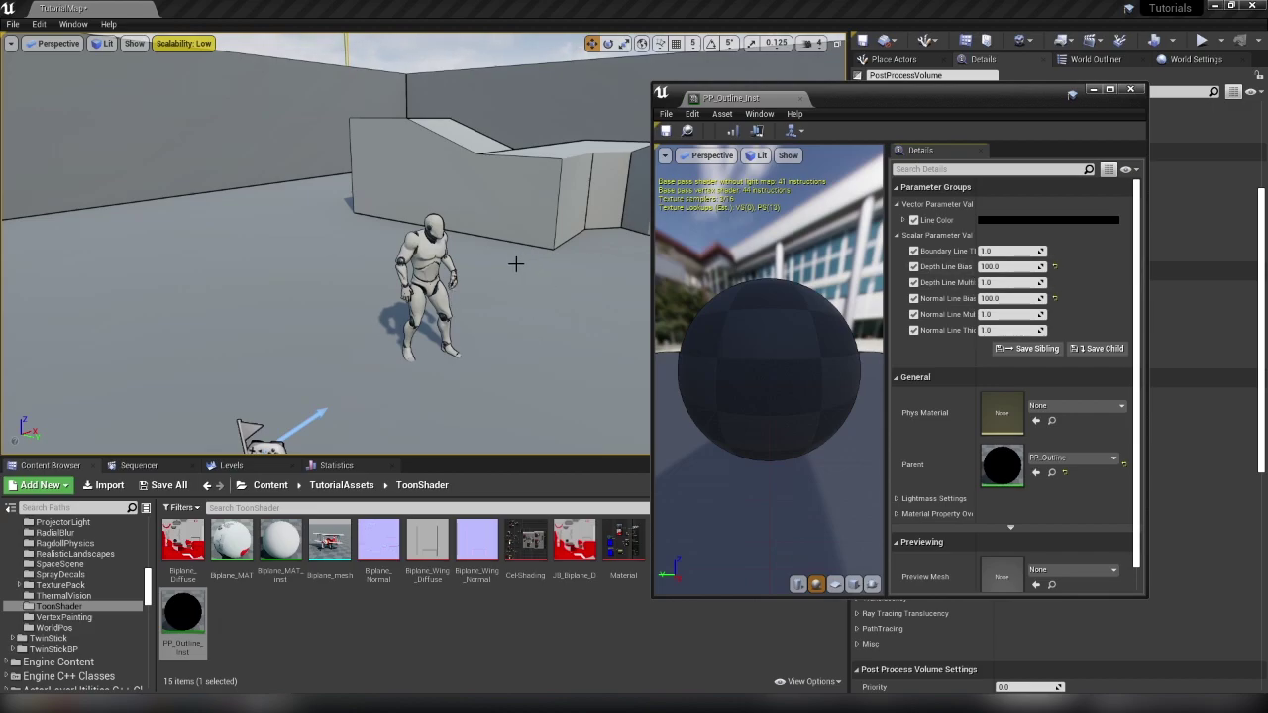
key("w")
right_click_drag(514, 266, 514, 265)
key("s")
key("w")
key("s")
key("w")
left_click(802, 98)
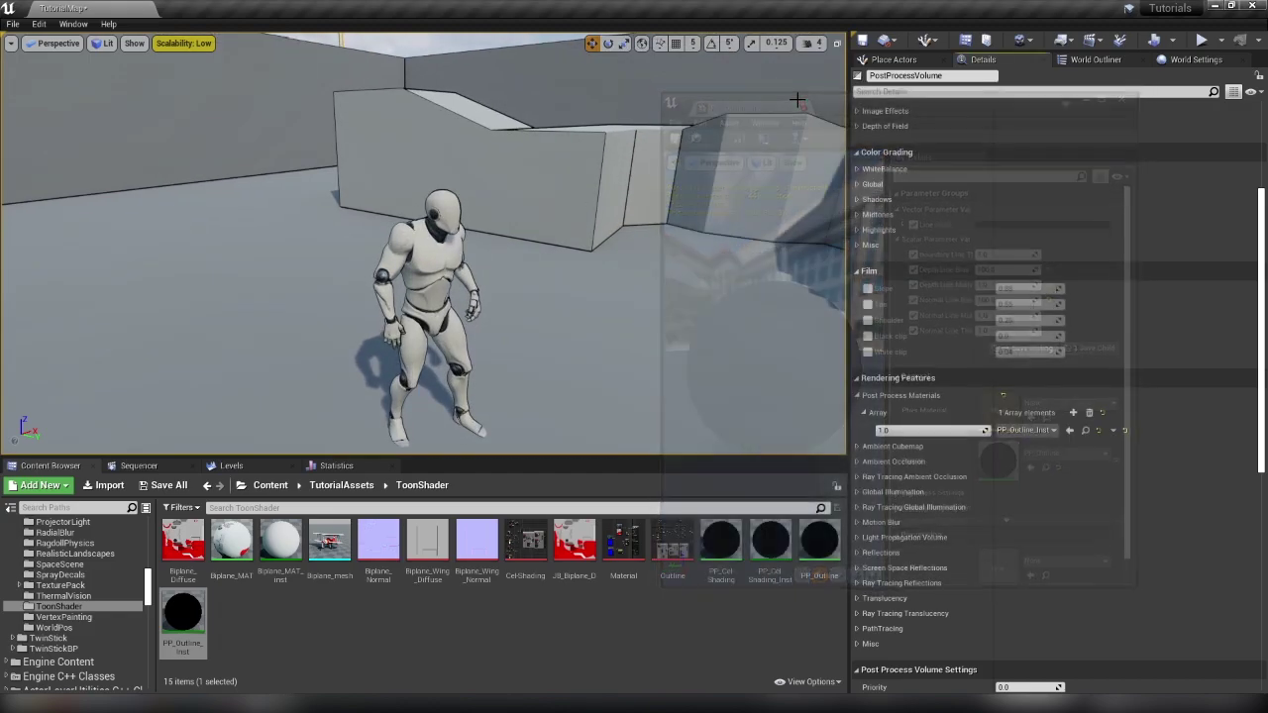
- Create a material named ThreeToneToon_PP in the Content/Materials folder and open it for editing
scroll(65, 591, "up", 10)
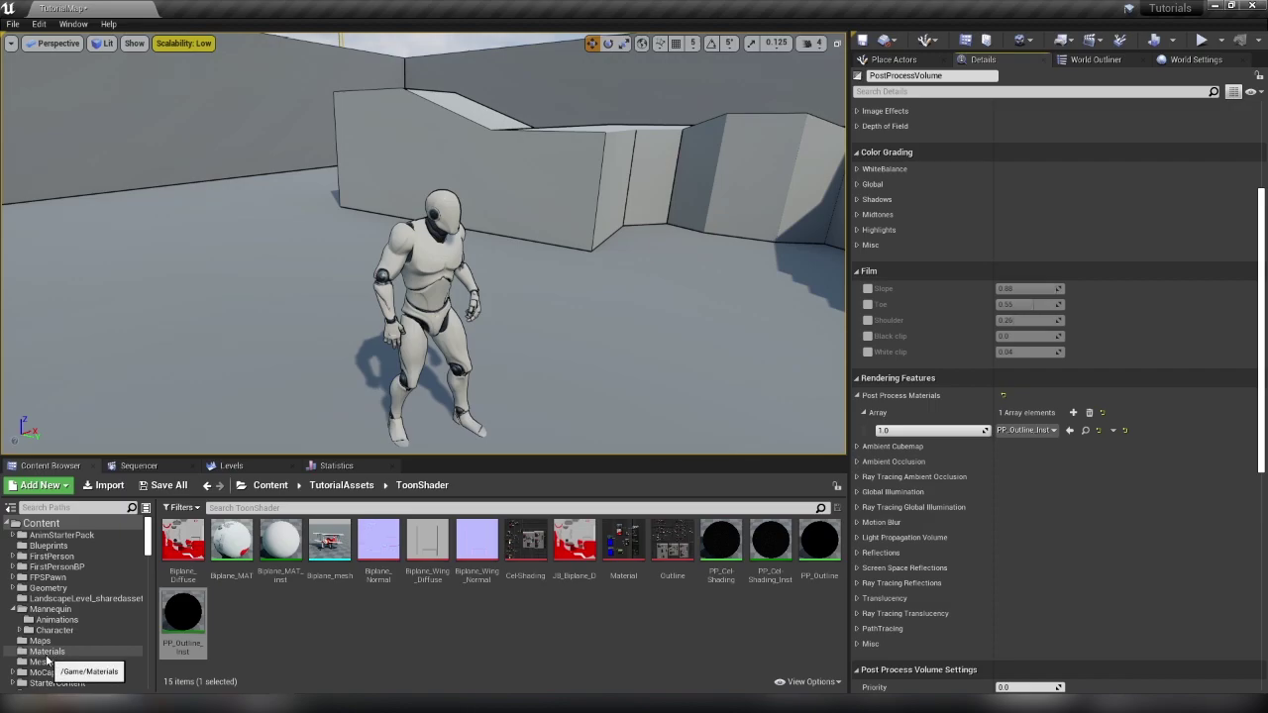
left_click(47, 651)
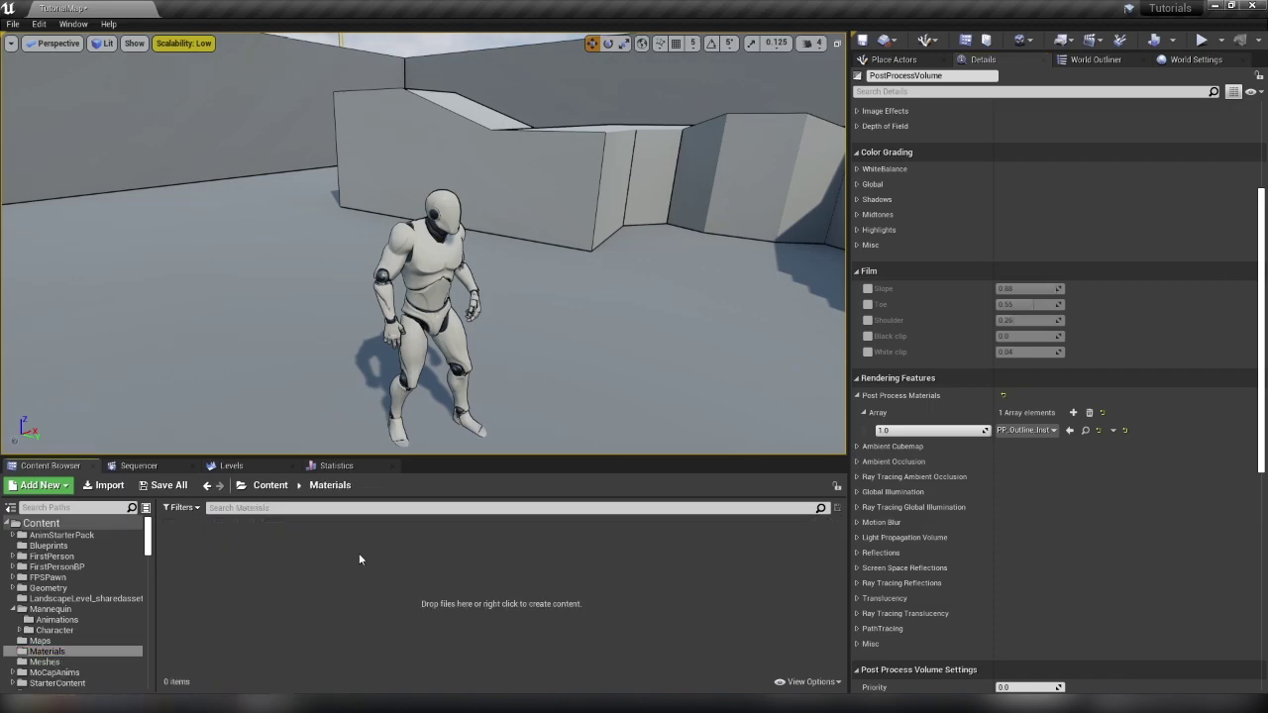
right_click(341, 567)
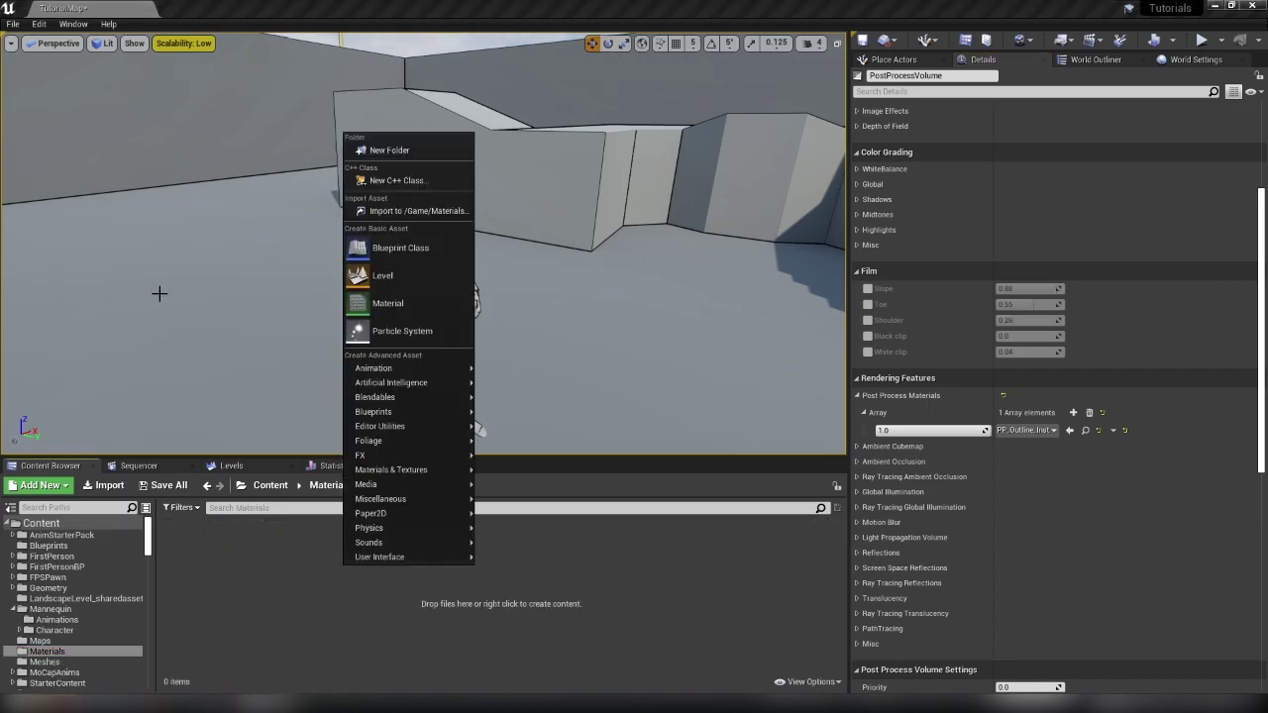
left_click(408, 303)
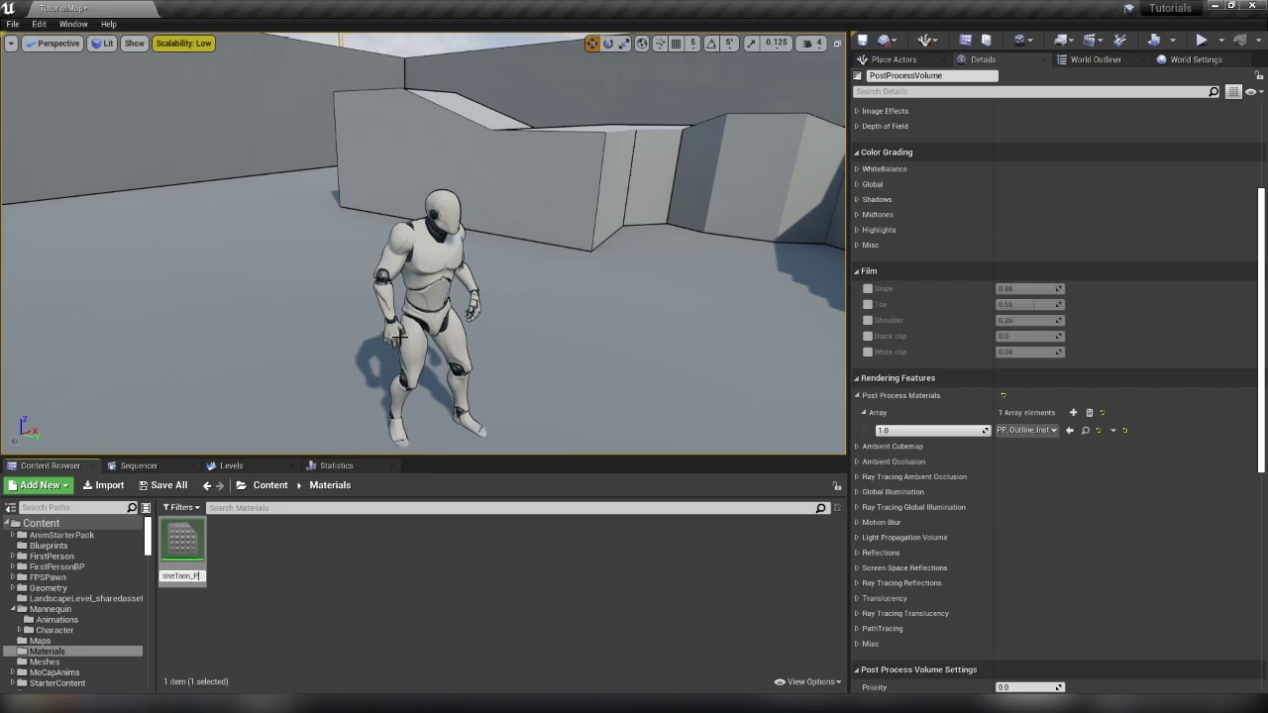
key("Return")
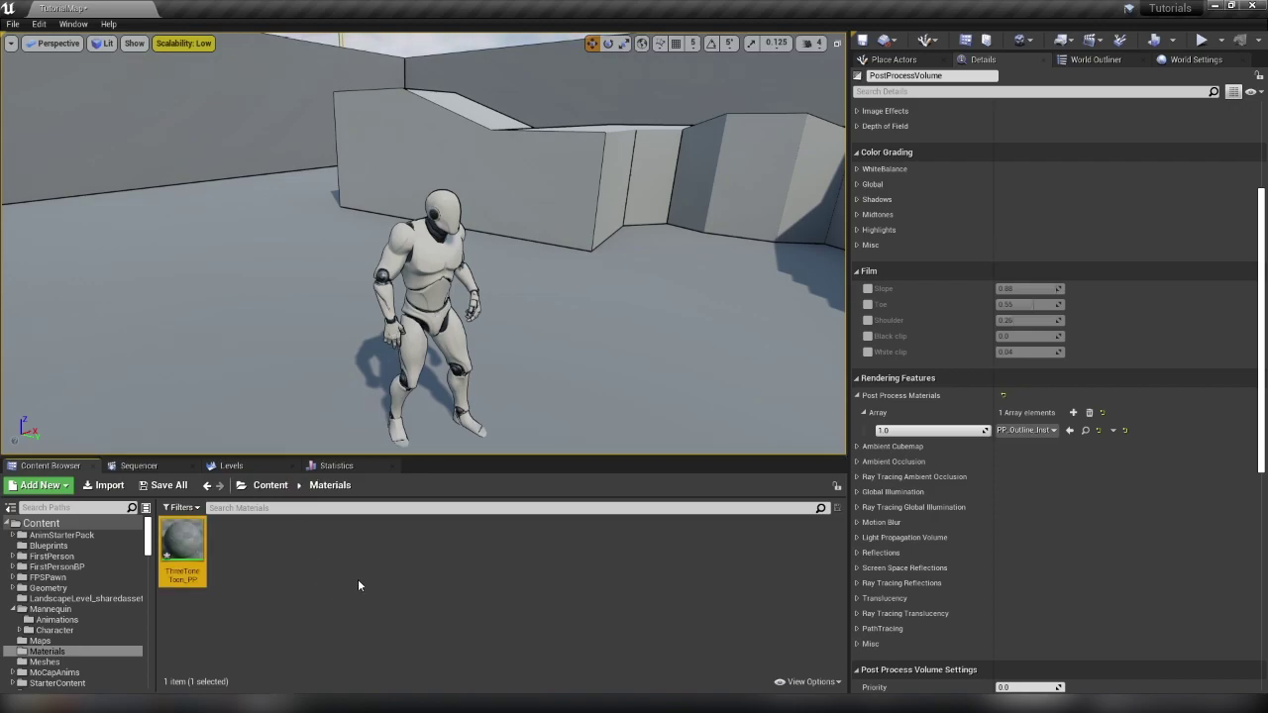
key("Return")
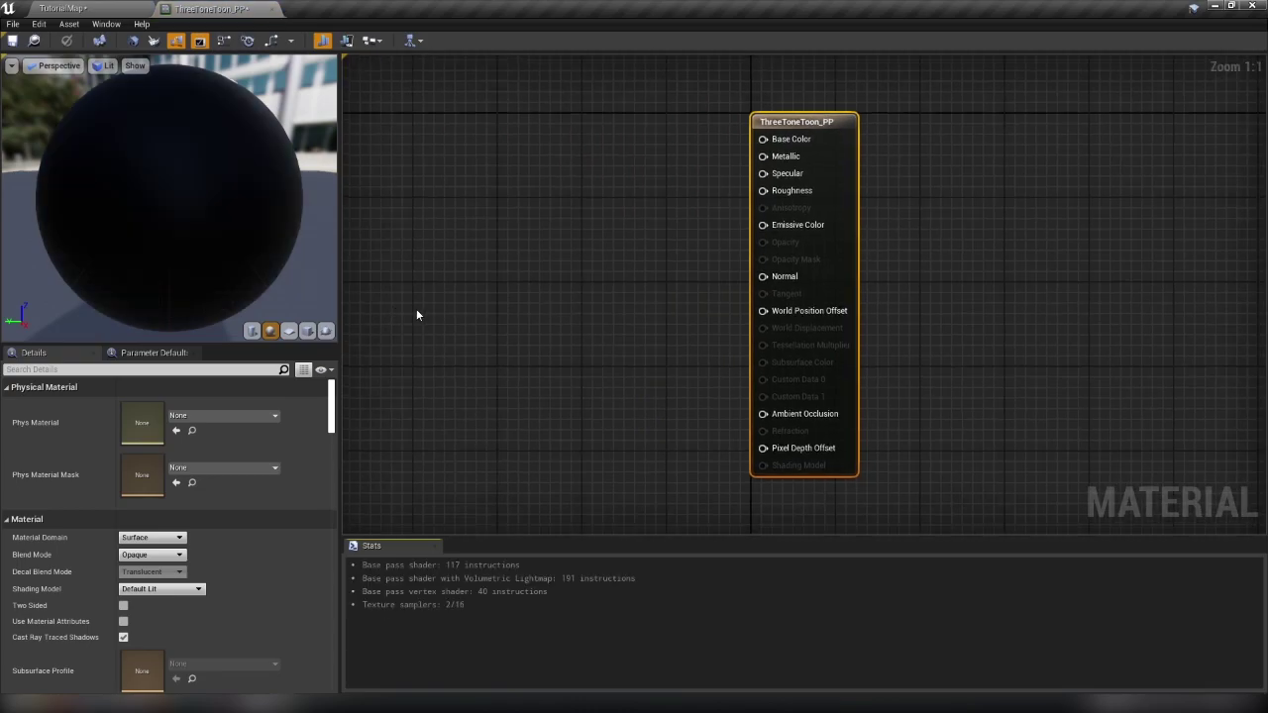
- Set the Material Domain of ThreeToneToon_PP to Post Process
right_click_drag(544, 275, 779, 277)
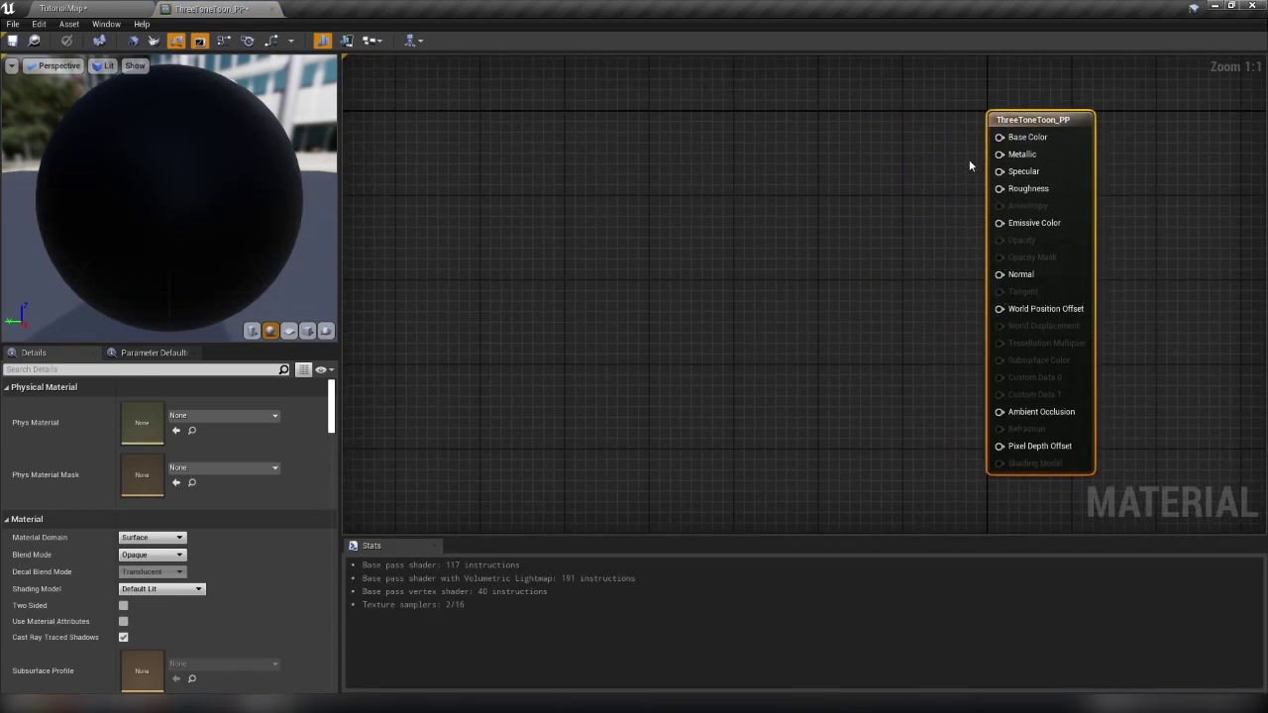
left_click(696, 315)
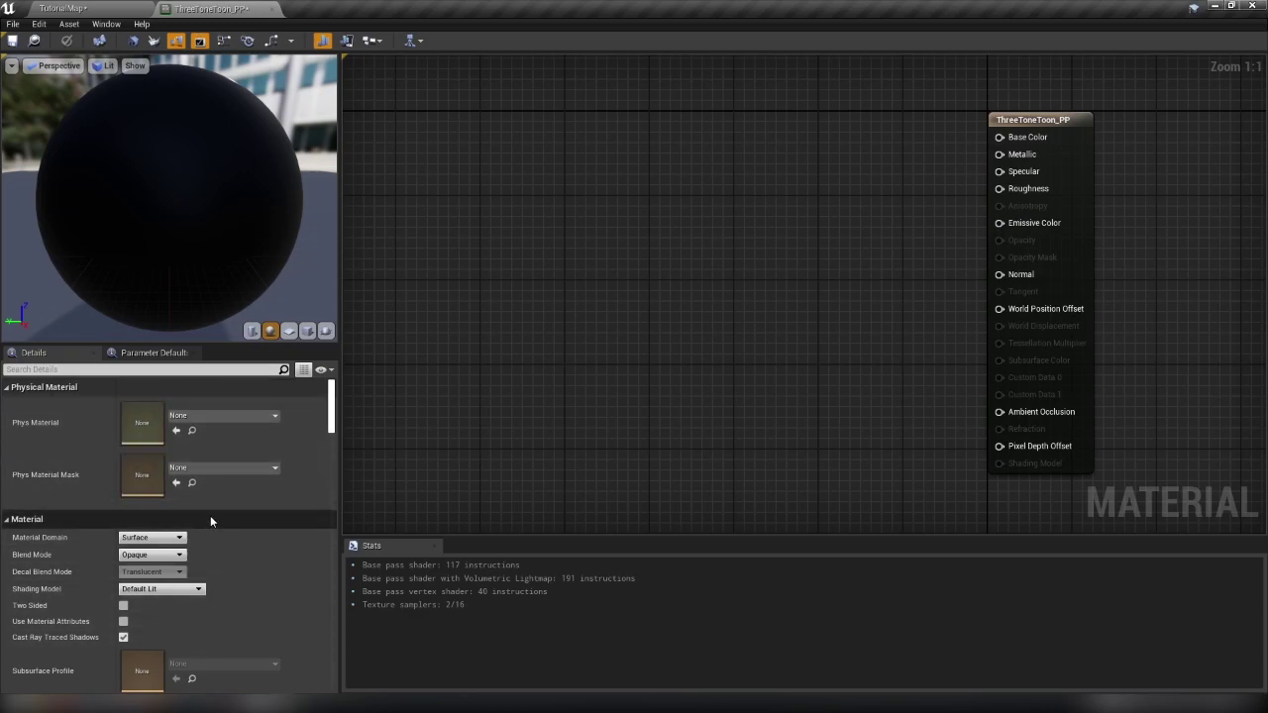
scroll(210, 515, "down", 2)
left_click(151, 475)
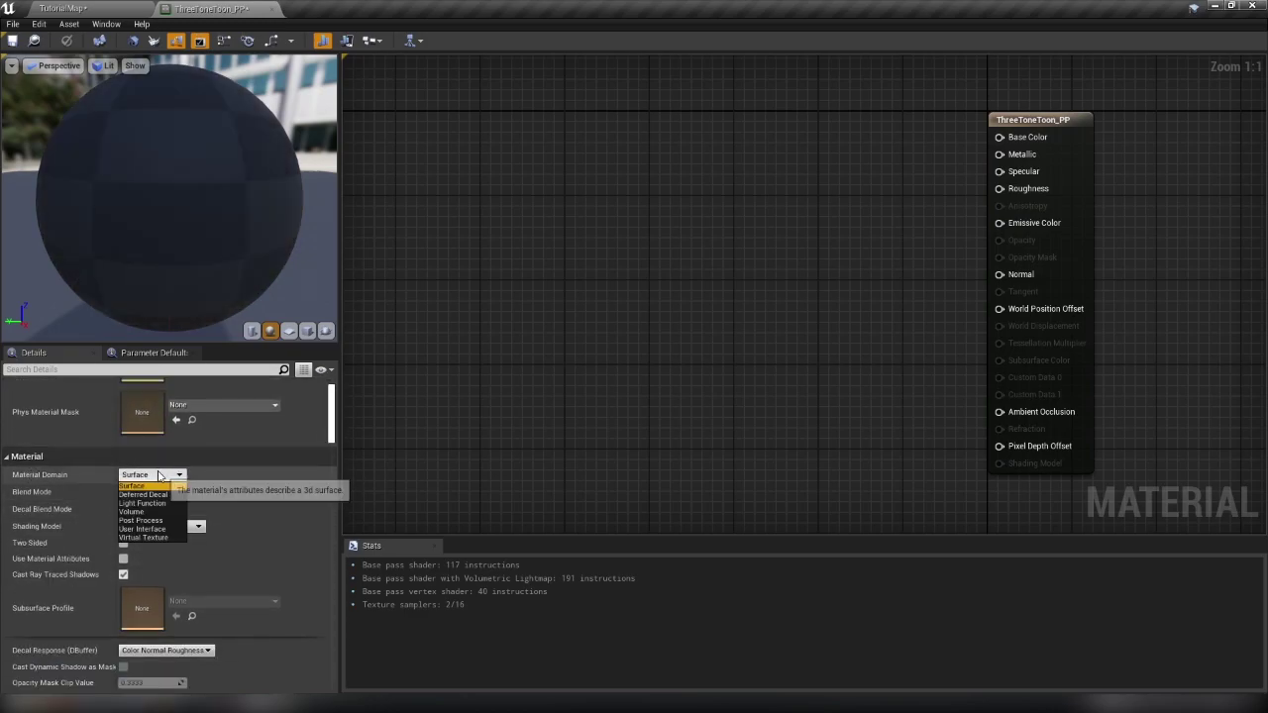
left_click(148, 521)
- Set the post process material's Blendable Location to Before Tonemapping
scroll(252, 506, "down", 10)
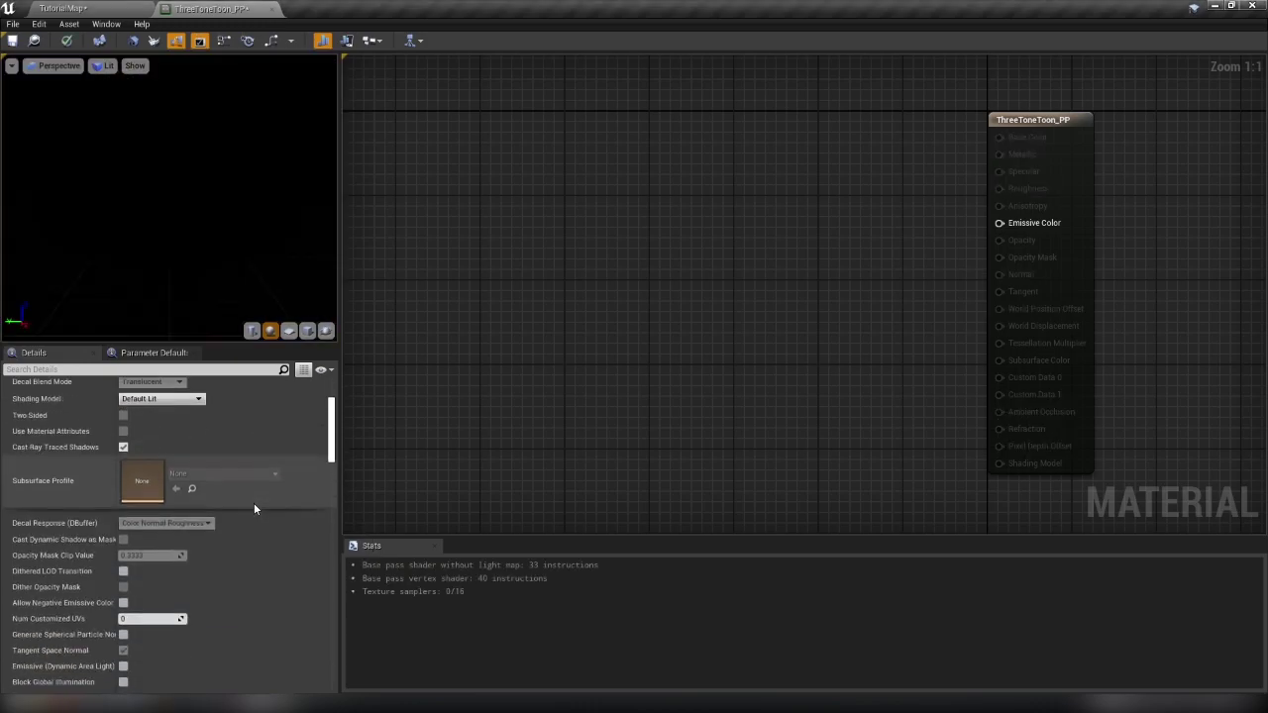
scroll(249, 509, "down", 20)
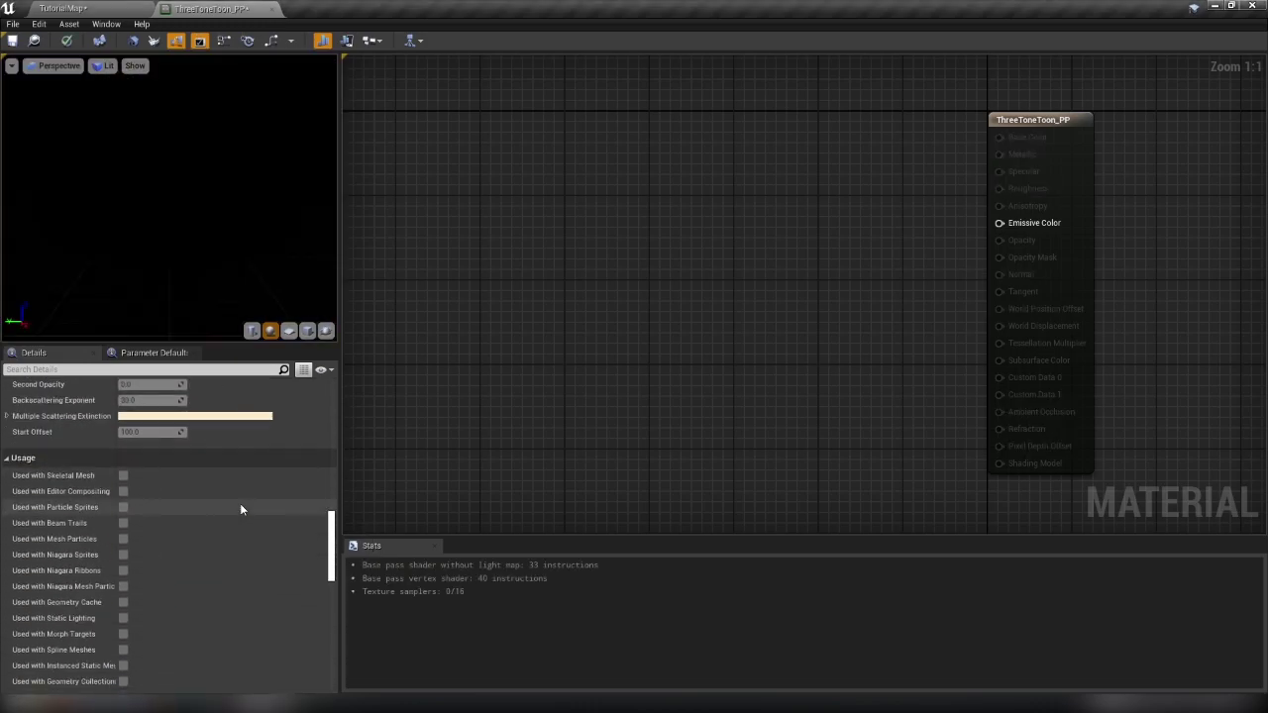
scroll(240, 509, "down", 6)
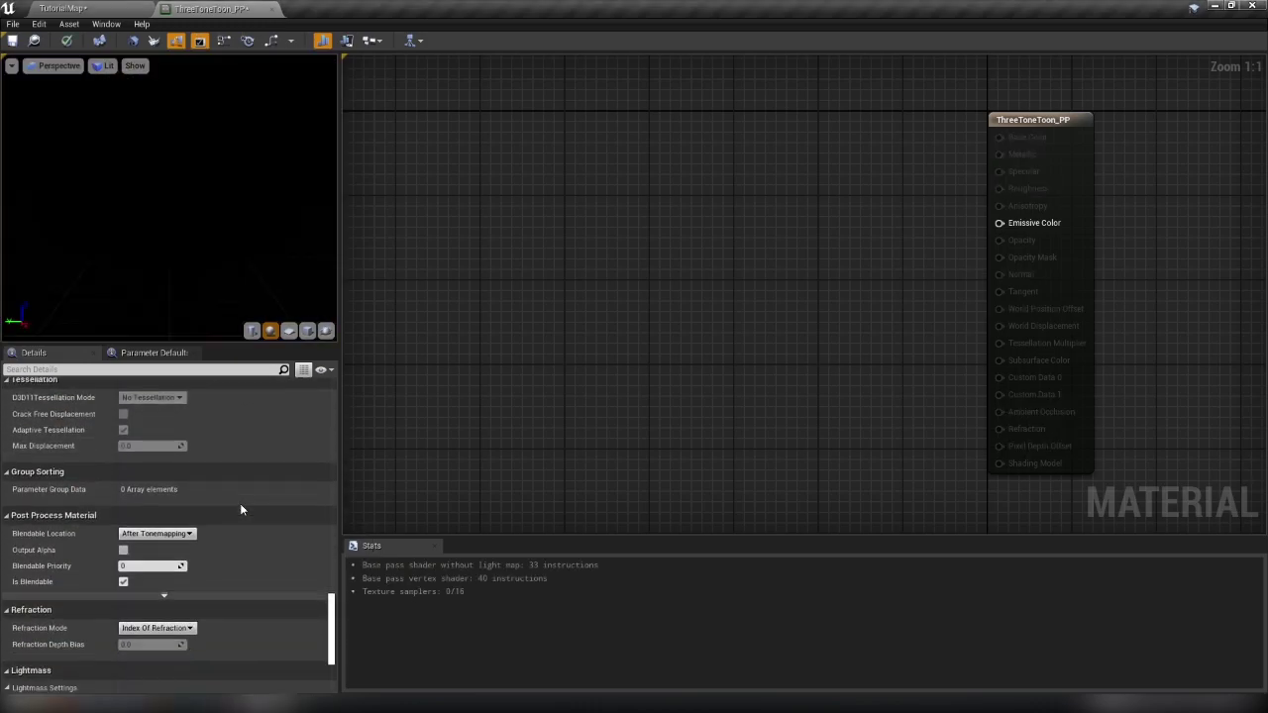
left_click(157, 534)
left_click(149, 554)
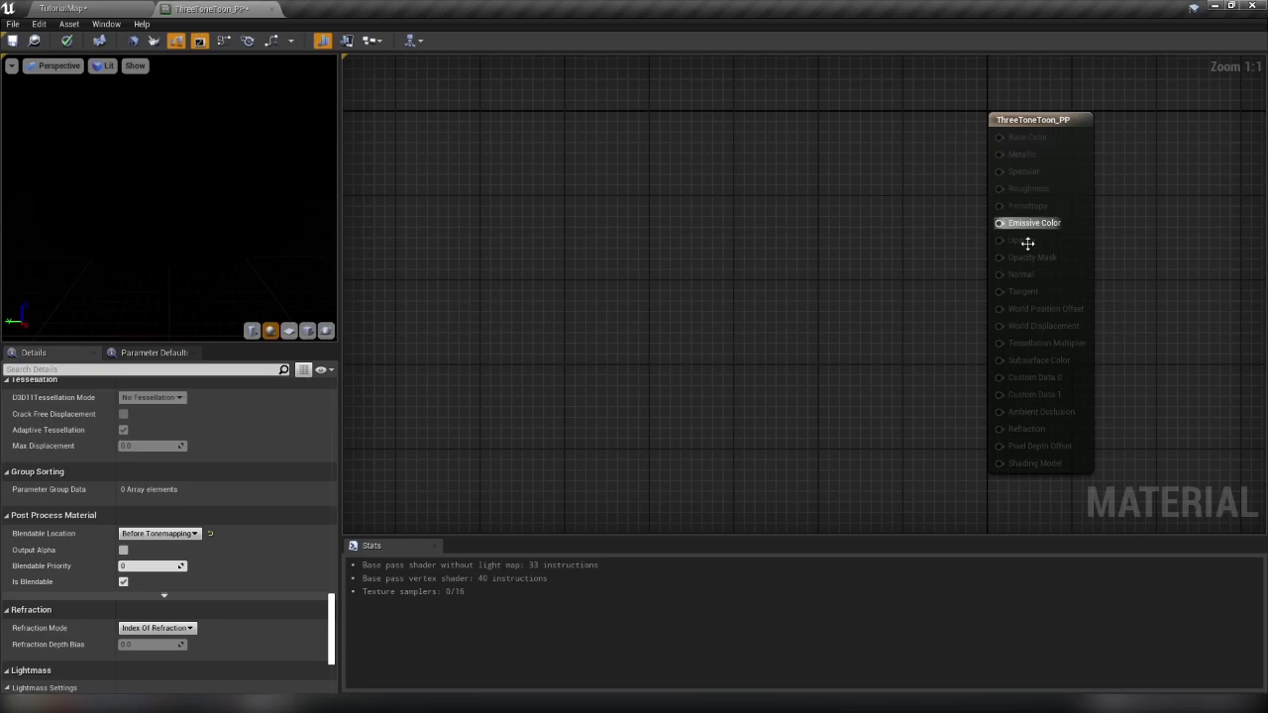
- Add a SceneTexture node to the material graph and set its Scene Texture Id to PostProcessInput0
right_click_drag(608, 231, 621, 242)
left_click_drag(168, 198, 248, 198)
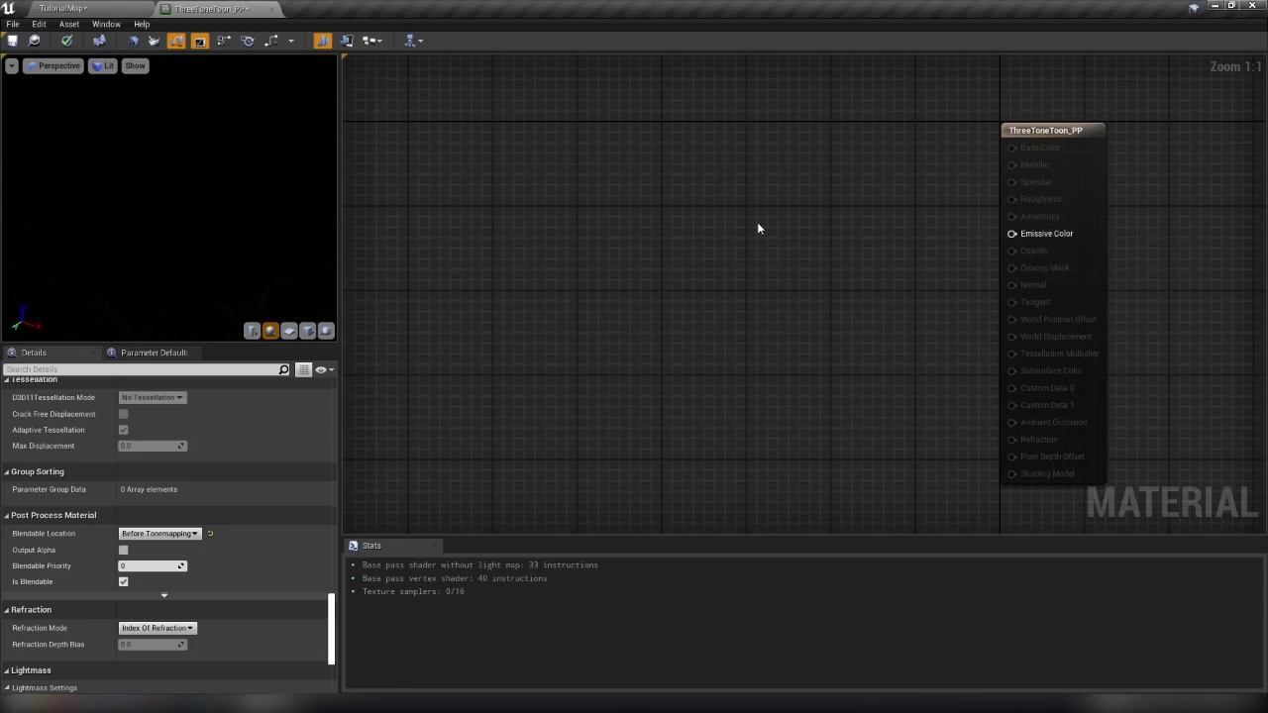
right_click(723, 202)
type("sce")
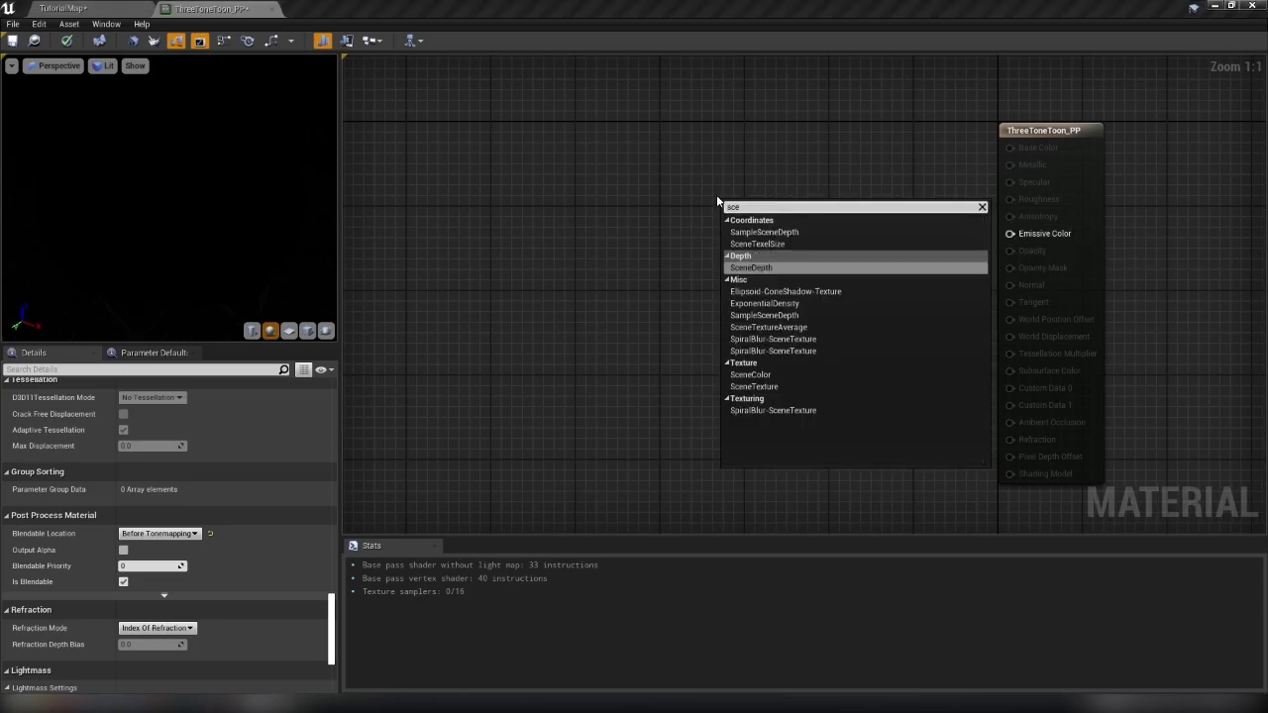
type("netex")
left_click(768, 302)
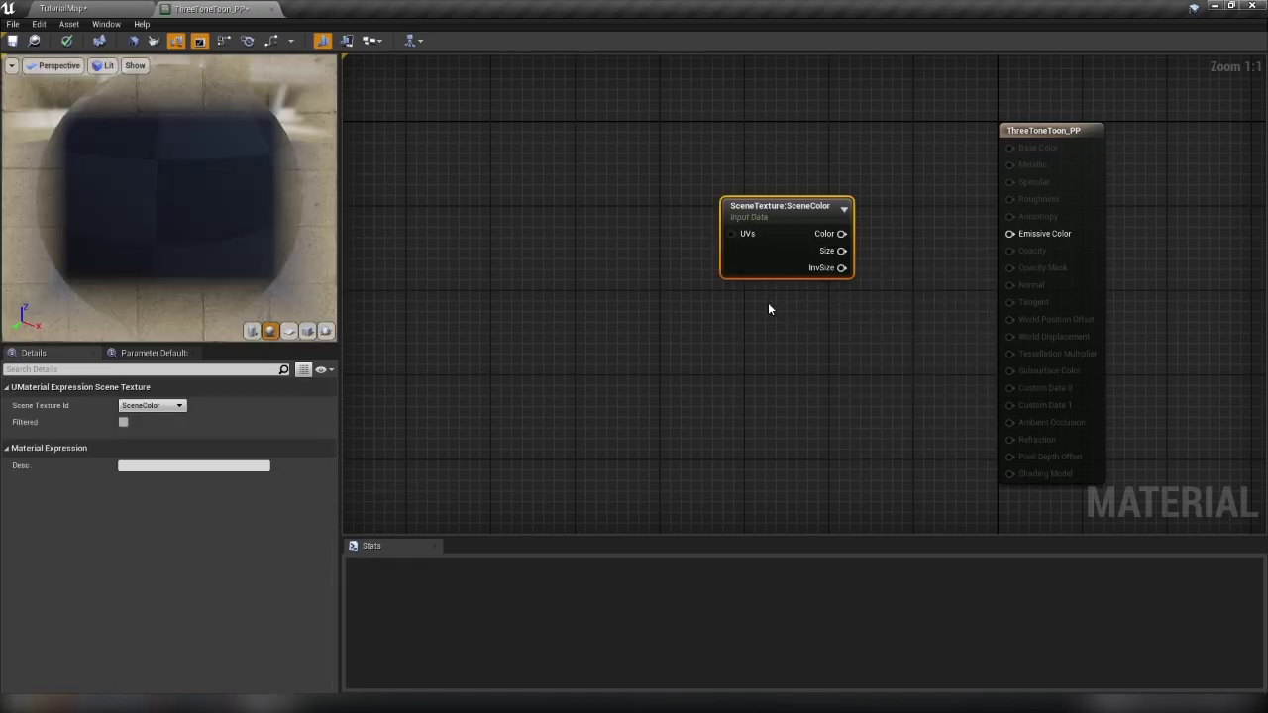
left_click(151, 406)
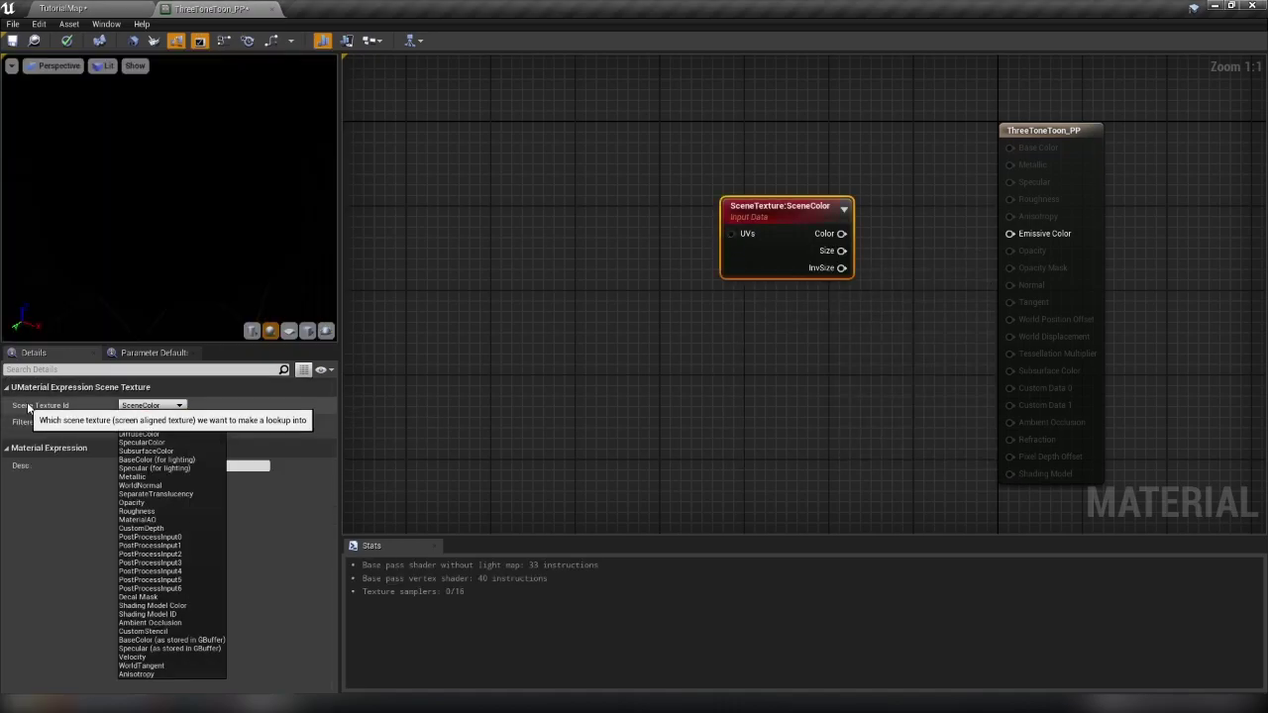
left_click(159, 537)
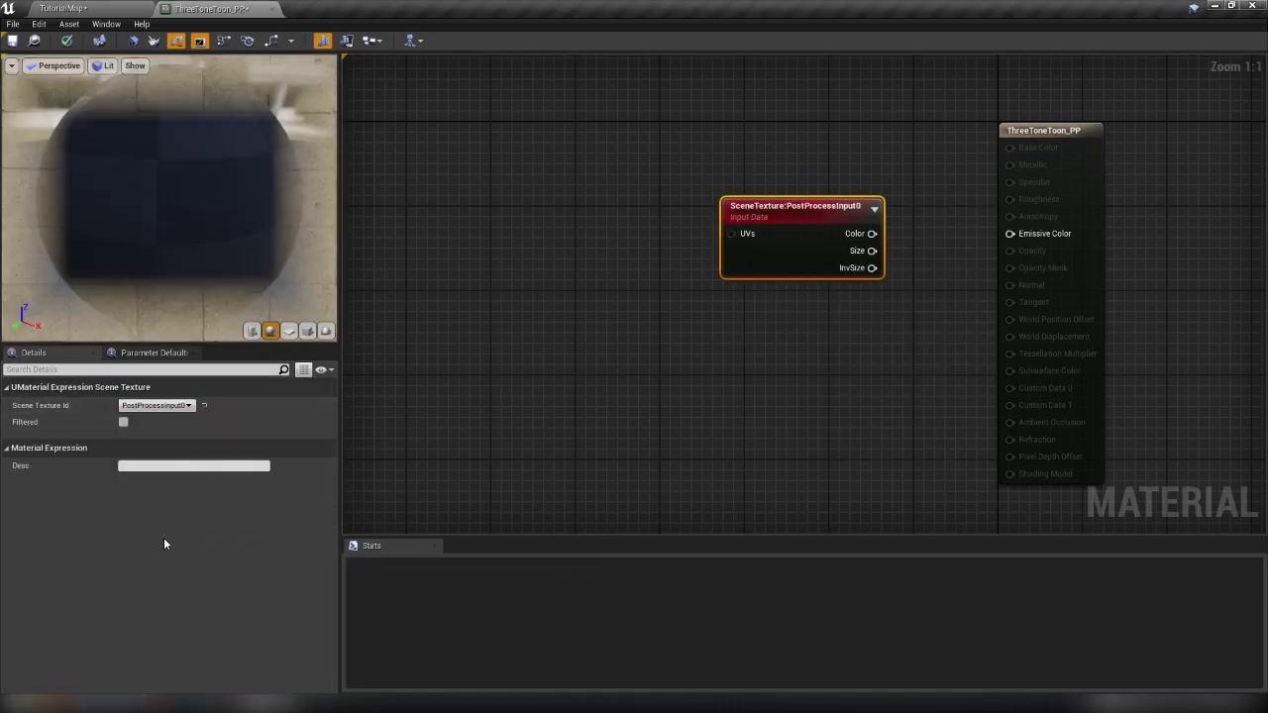
- Connect the PostProcessInput0 node's Color output to the material's Emissive Color and check the preview
left_click_drag(872, 233, 991, 238)
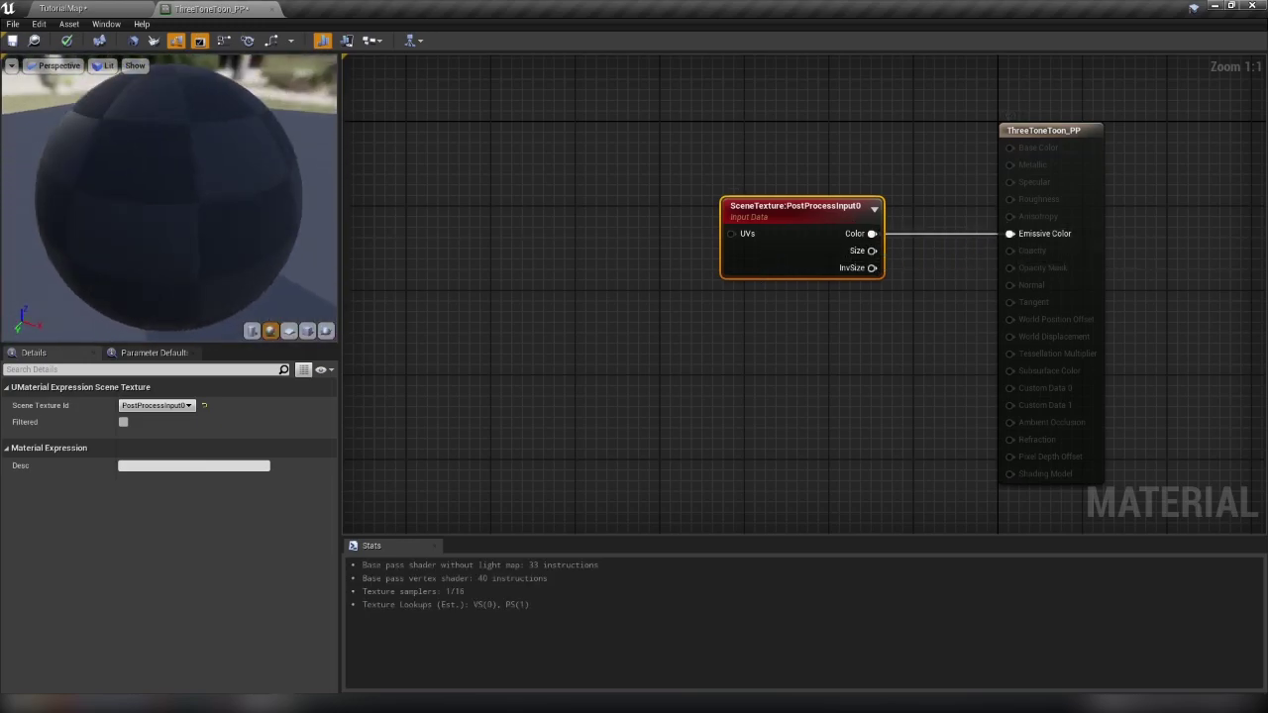
scroll(192, 182, "down", 4)
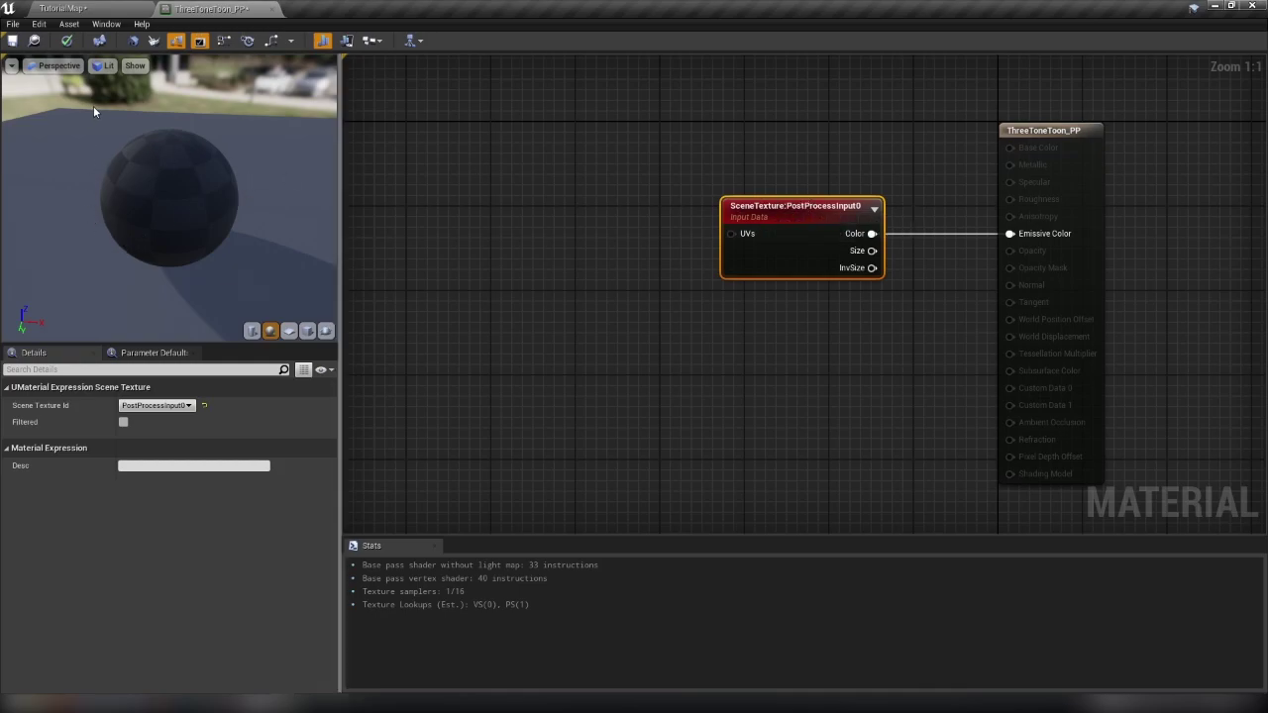
right_click_drag(735, 168, 702, 174)
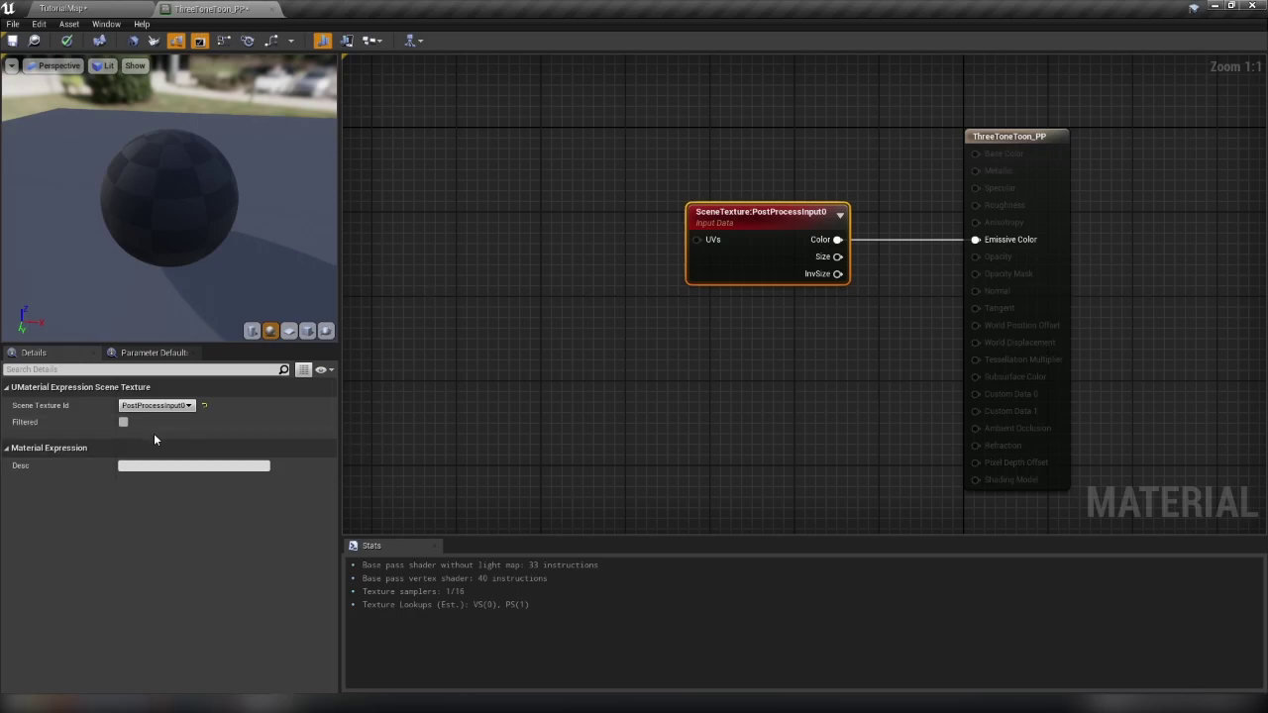
- Try SceneDepth, BaseColor (for lighting), Opacity and WorldNormal as the node's scene texture, and restore PostProcessInput0
left_click(158, 406)
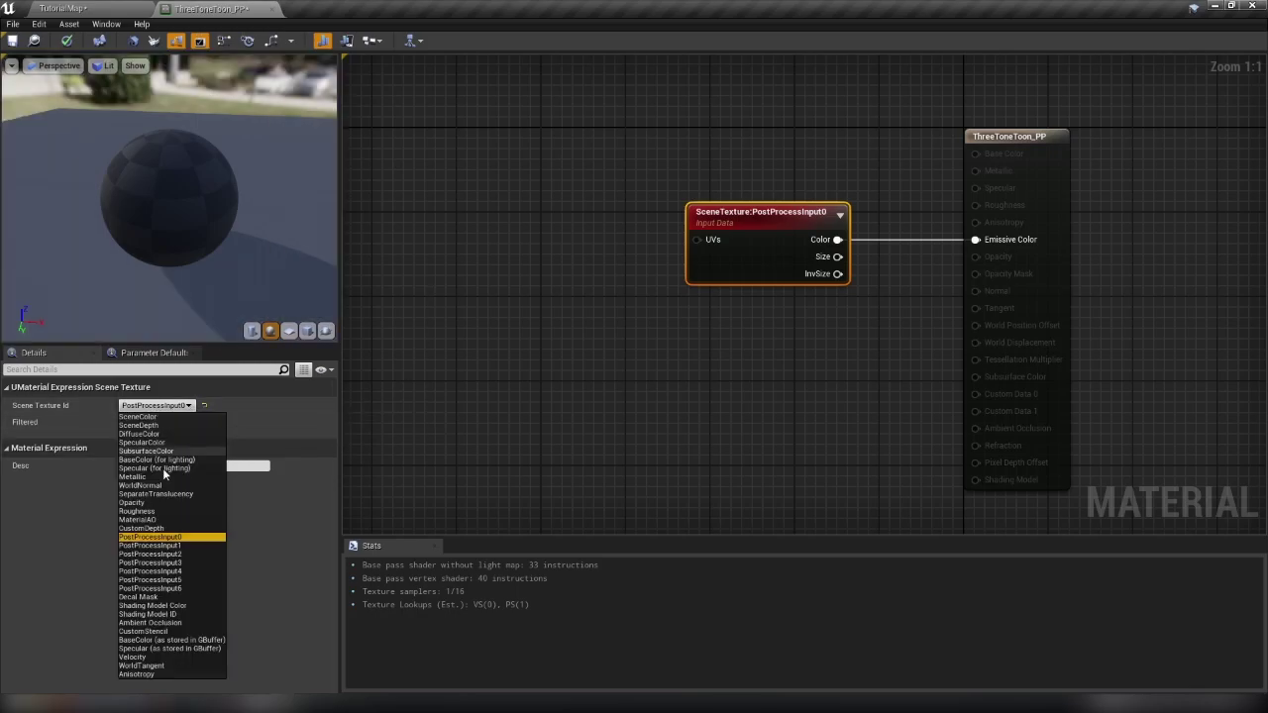
left_click(139, 425)
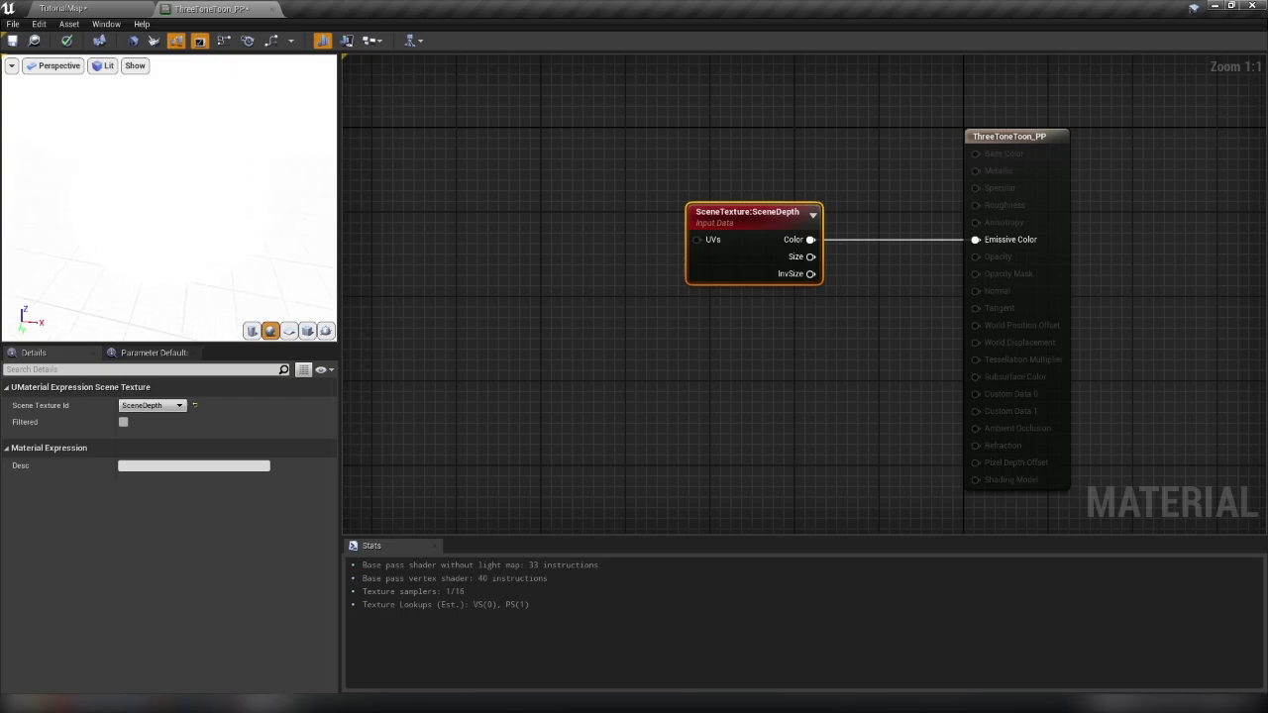
left_click(152, 405)
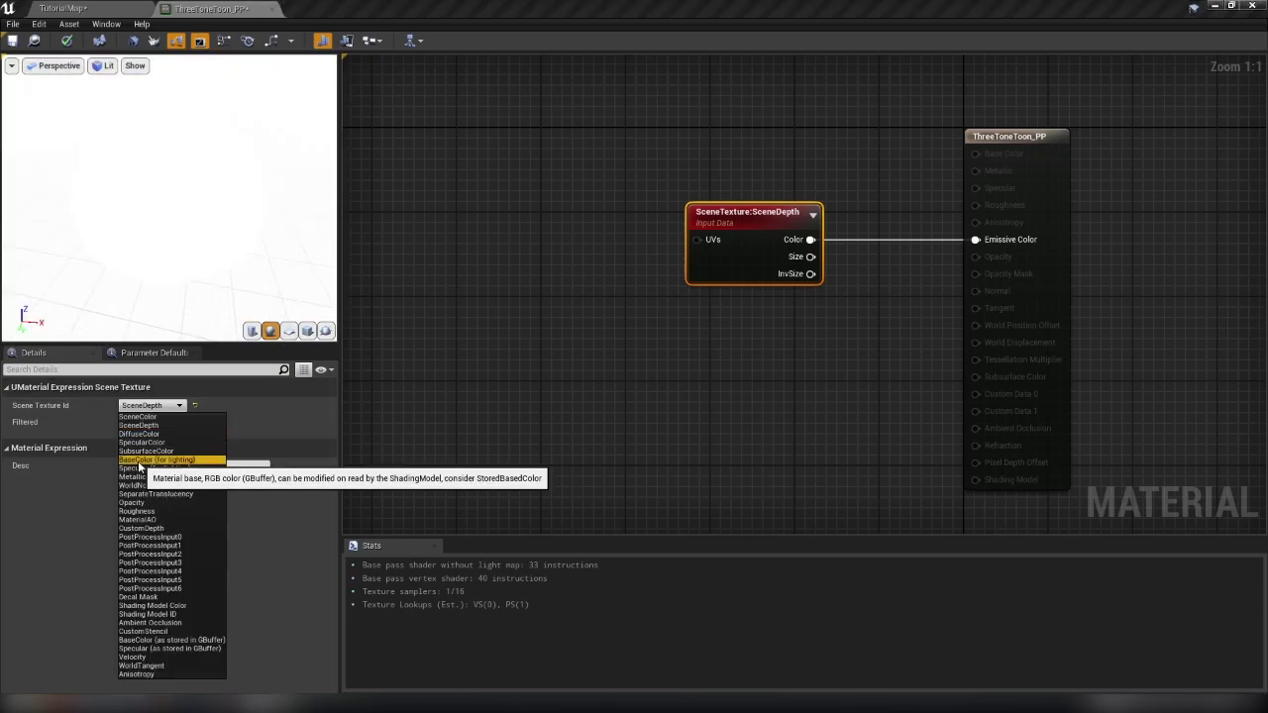
left_click(144, 460)
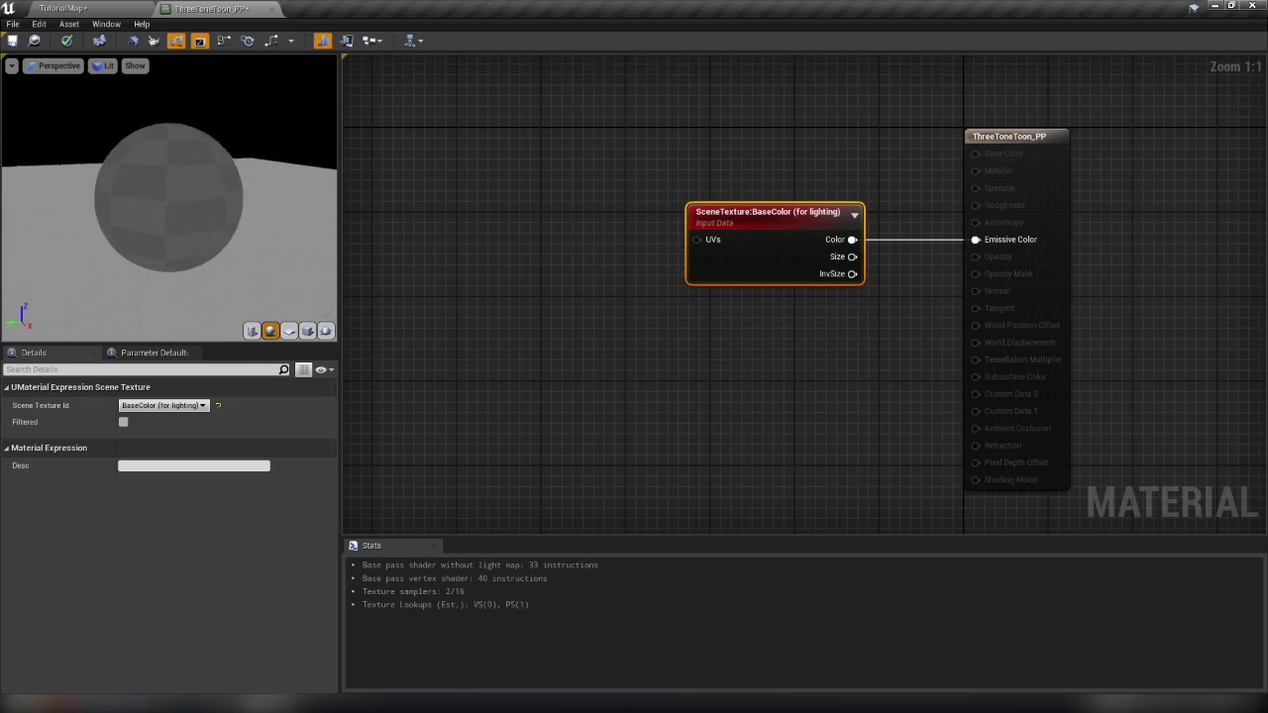
left_click(158, 405)
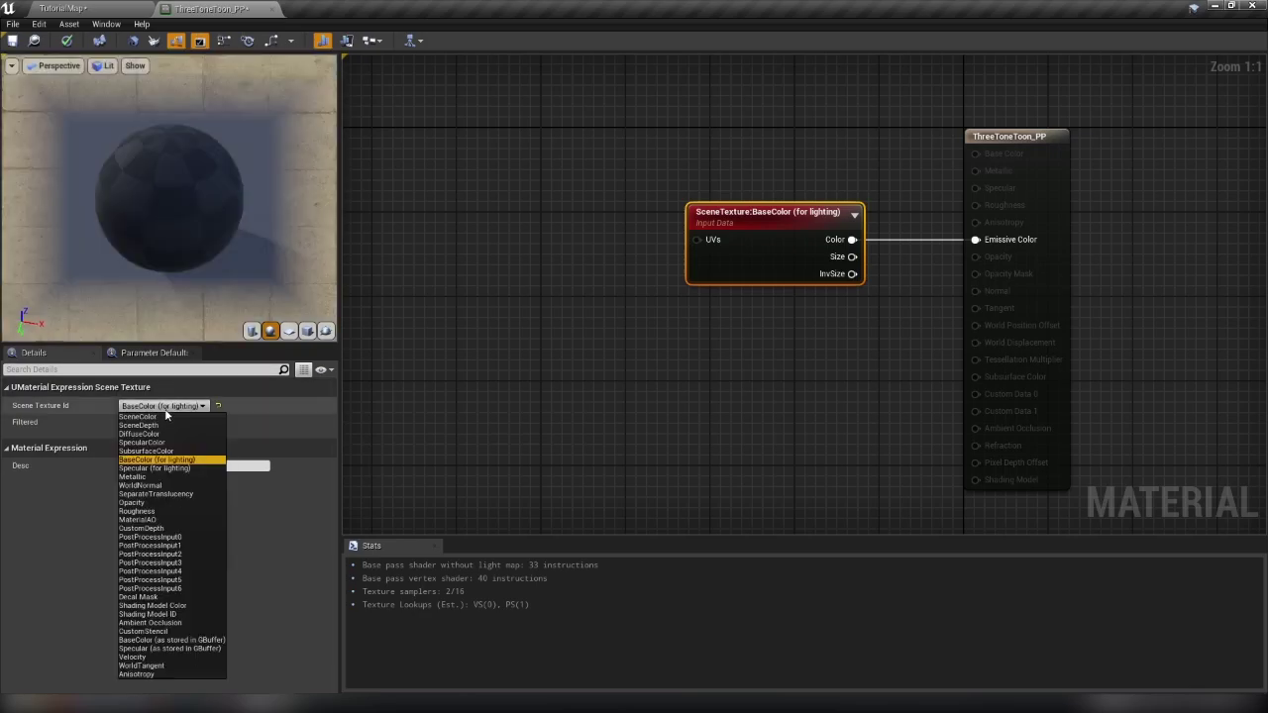
left_click(135, 504)
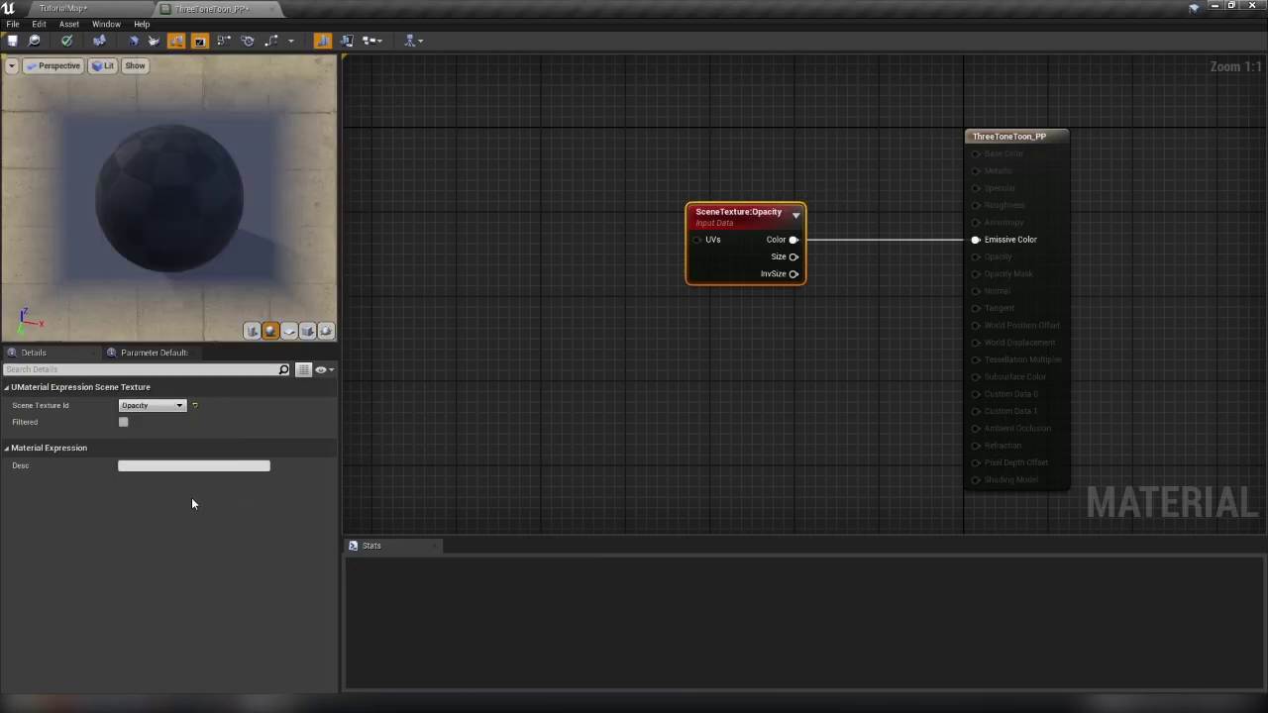
left_click(153, 406)
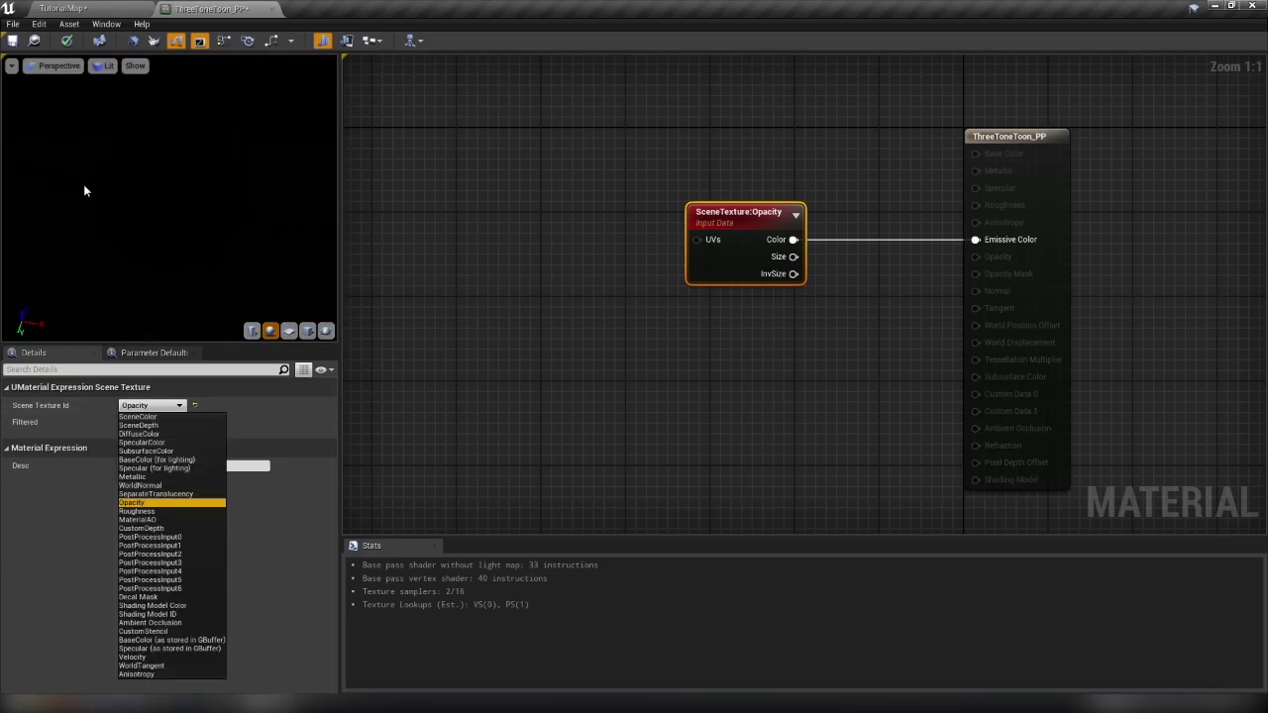
left_click(140, 486)
left_click_drag(296, 235, 263, 193)
left_click(148, 407)
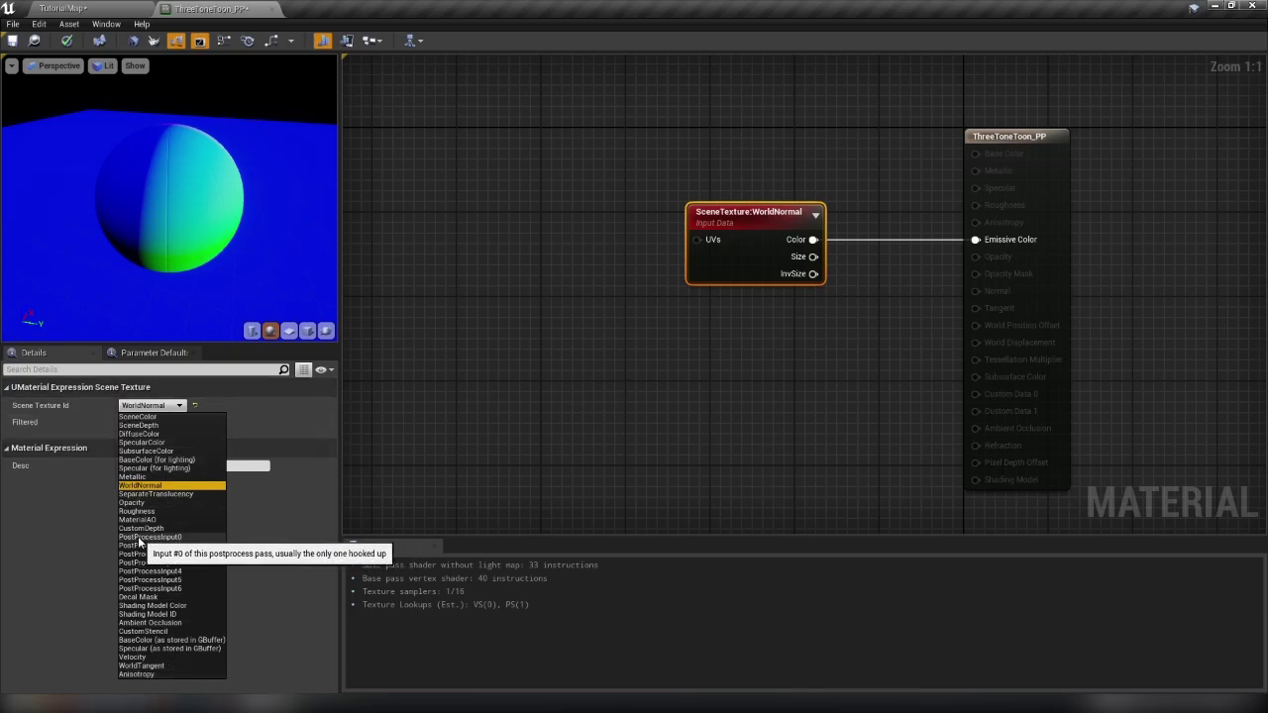
left_click(148, 537)
- Disconnect the PostProcessInput0 node from Emissive Color and move it well away from the material output node
right_click_drag(801, 333, 857, 350)
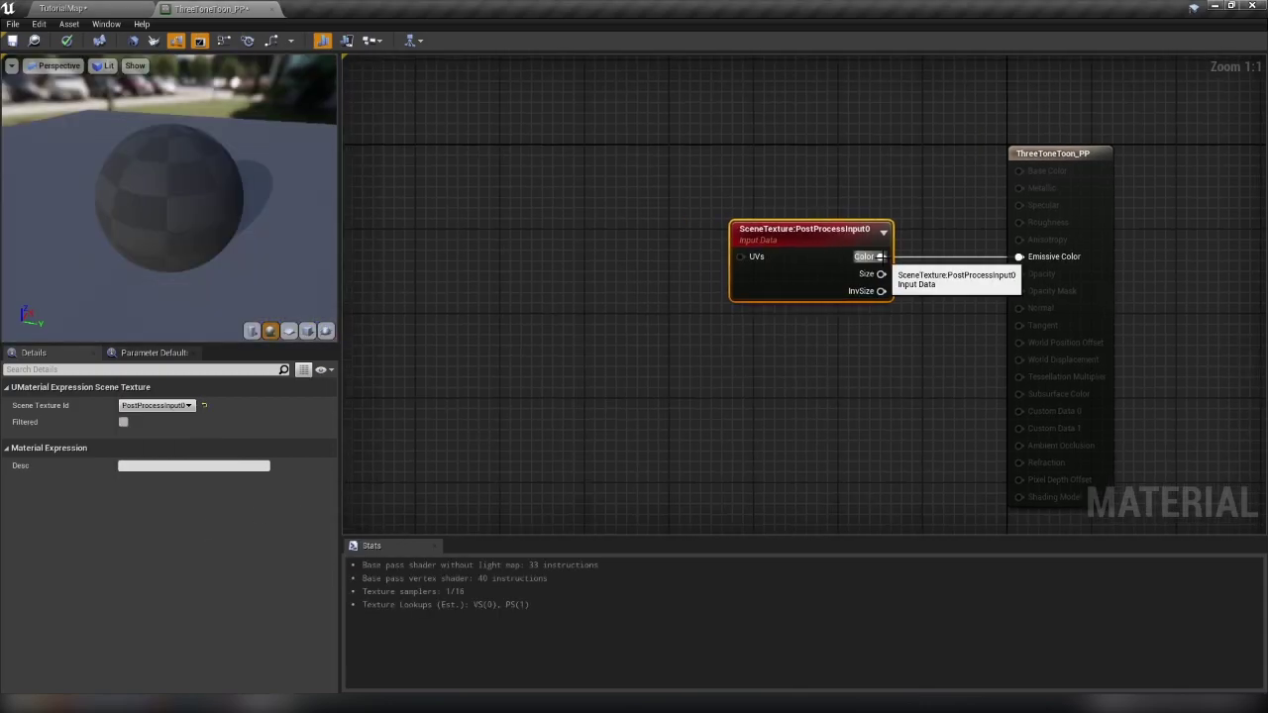
left_click(881, 257, "alt")
right_click_drag(761, 341, 920, 358)
left_click_drag(973, 289, 485, 262)
right_click_drag(515, 332, 684, 329)
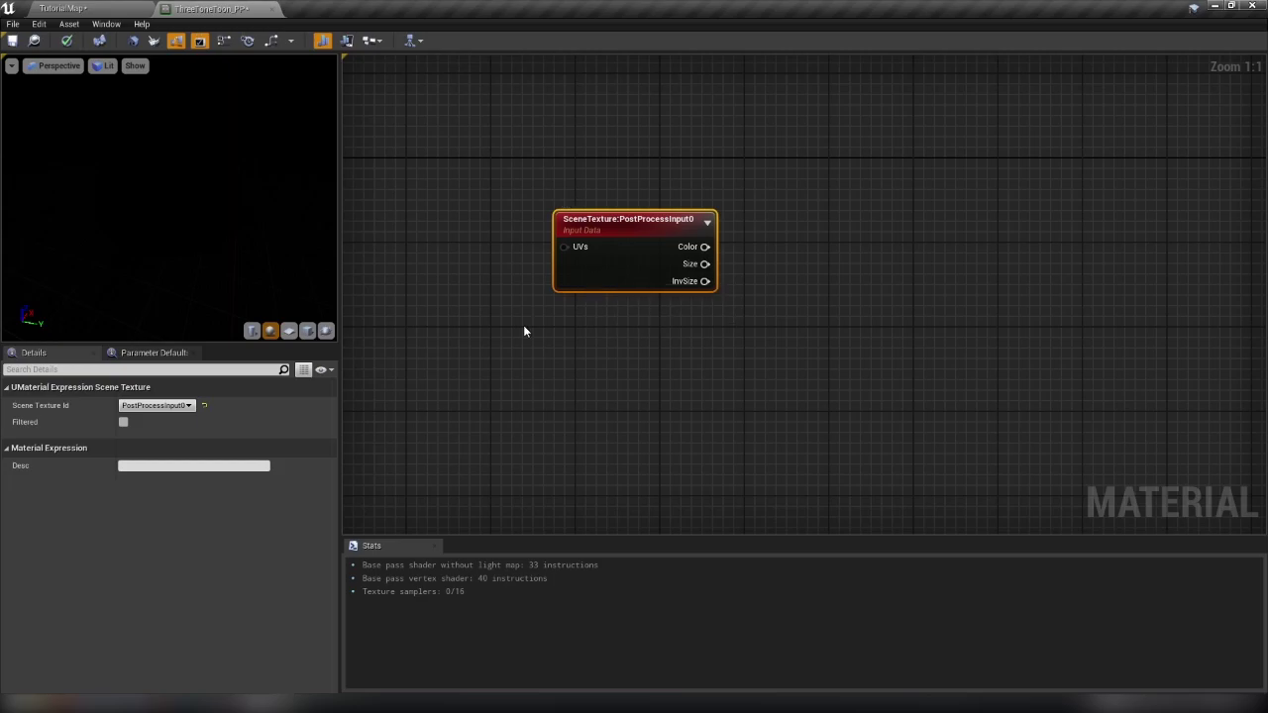
- Duplicate the PostProcessInput0 node below the original as a BaseColor (for lighting) scene texture and start previewing the copy
key("ctrl+w")
left_click_drag(665, 346, 644, 361)
left_click(168, 405)
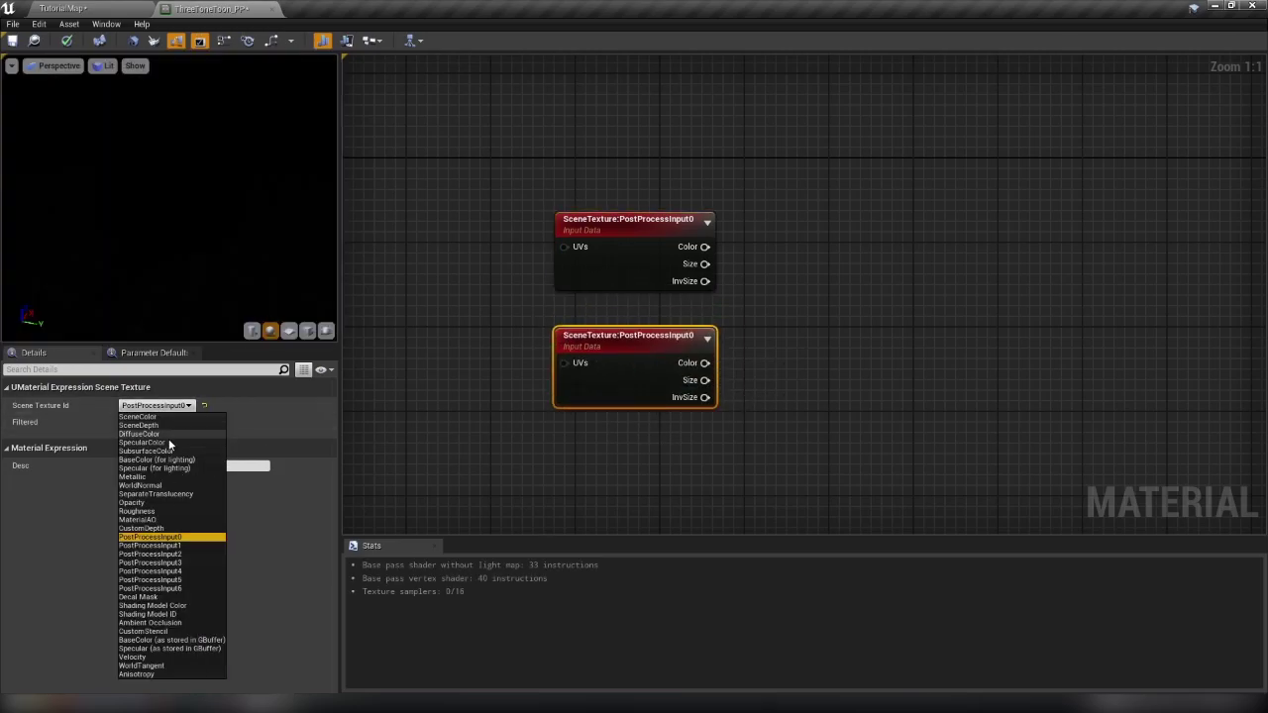
left_click(151, 460)
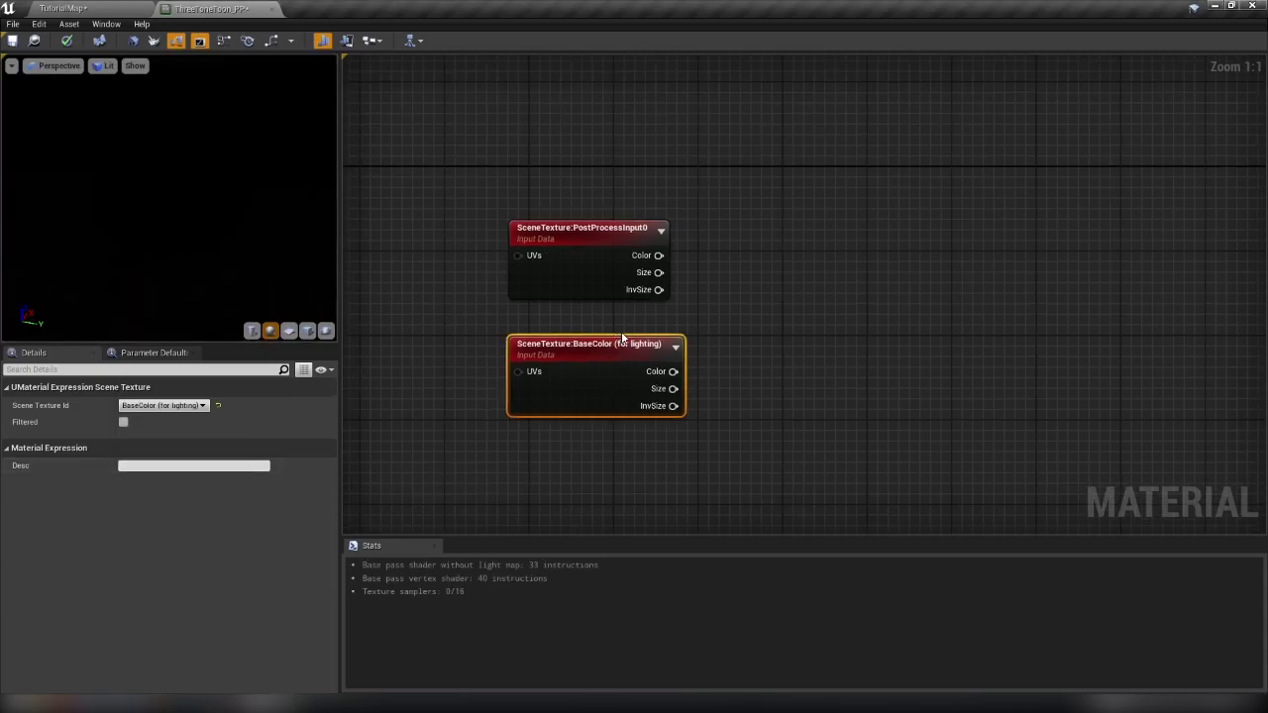
right_click(578, 353)
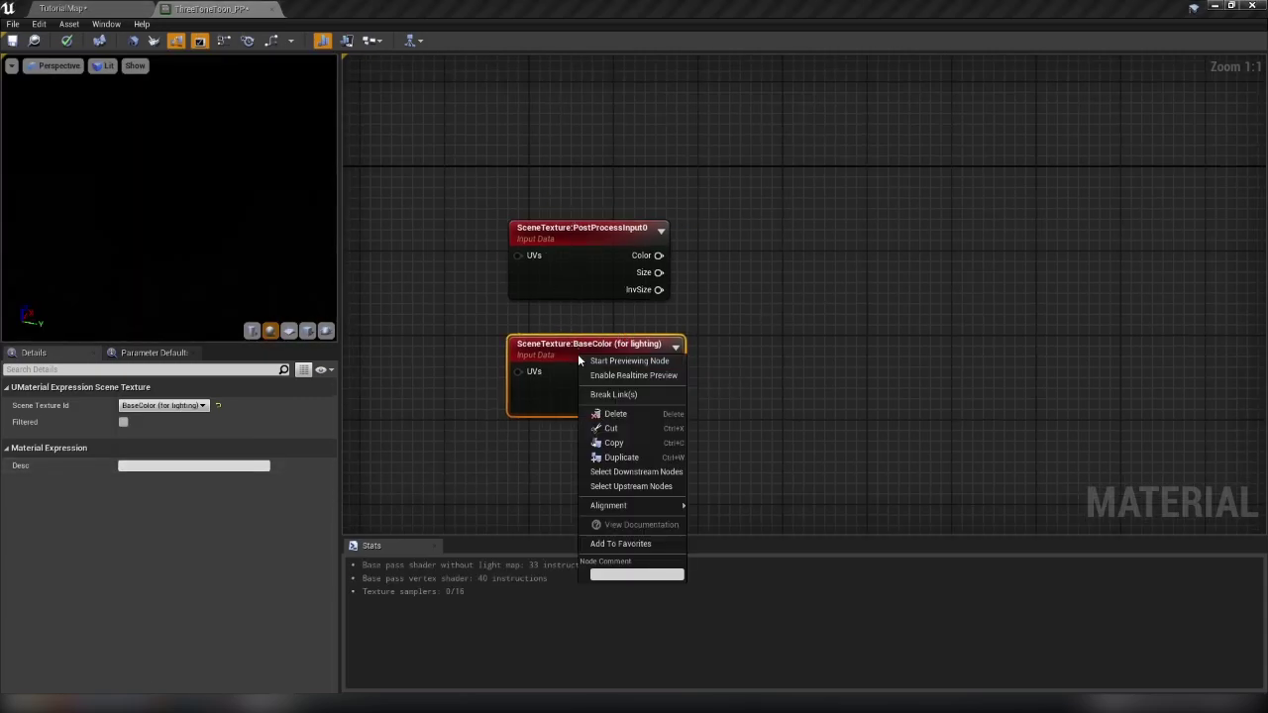
left_click(630, 362)
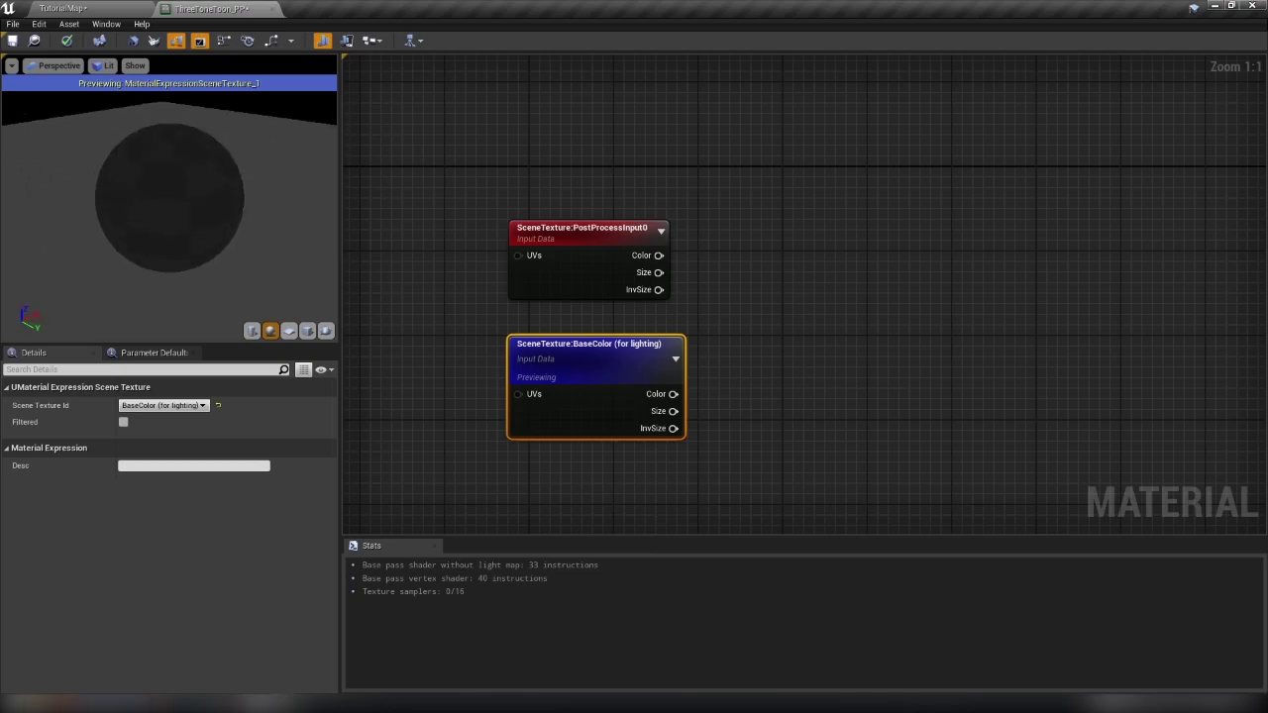
- Stop previewing the BaseColor (for lighting) node and feed the PostProcessInput0 node's Color output into a new Desaturation node
right_click(577, 354)
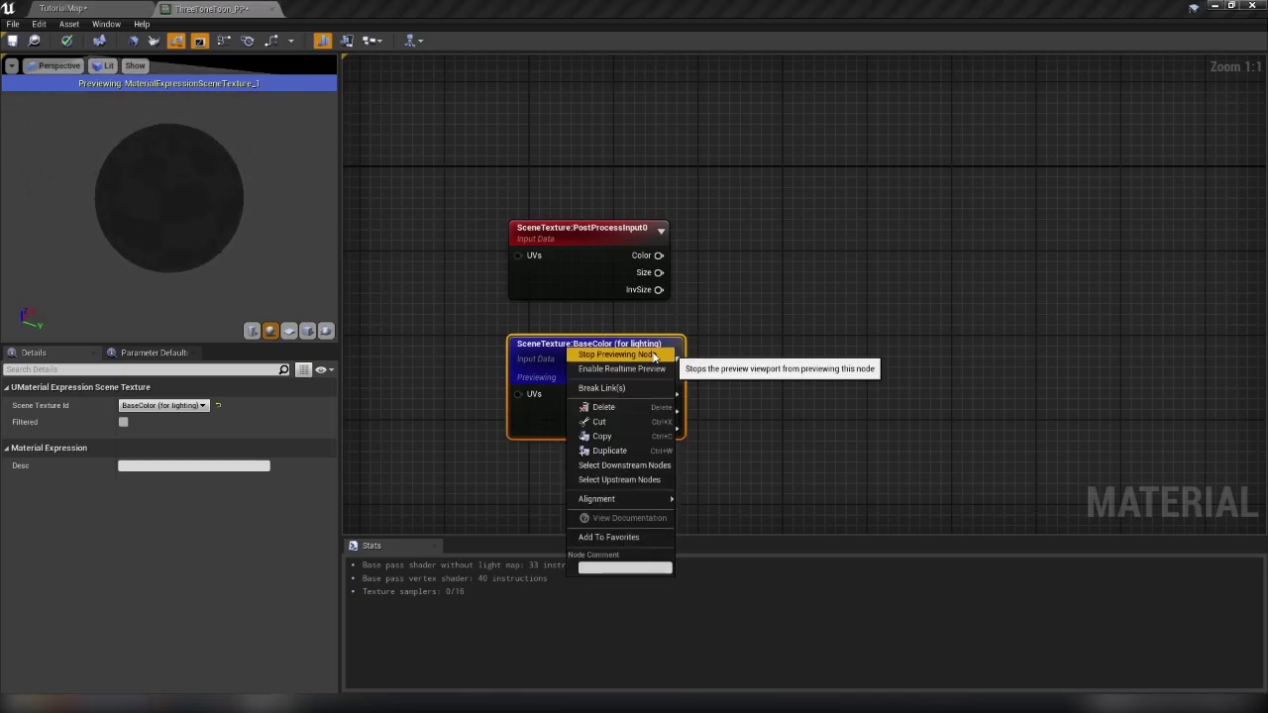
left_click(624, 355)
right_click_drag(774, 328, 676, 315)
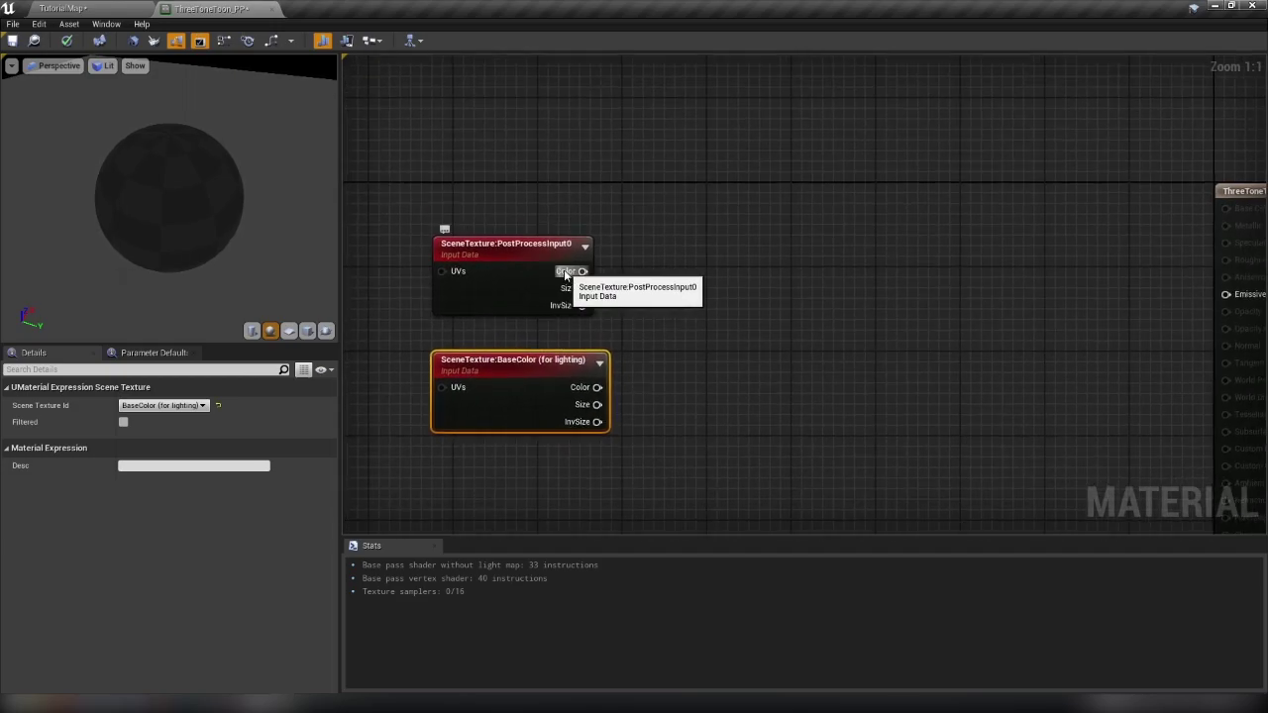
left_click_drag(583, 270, 638, 273)
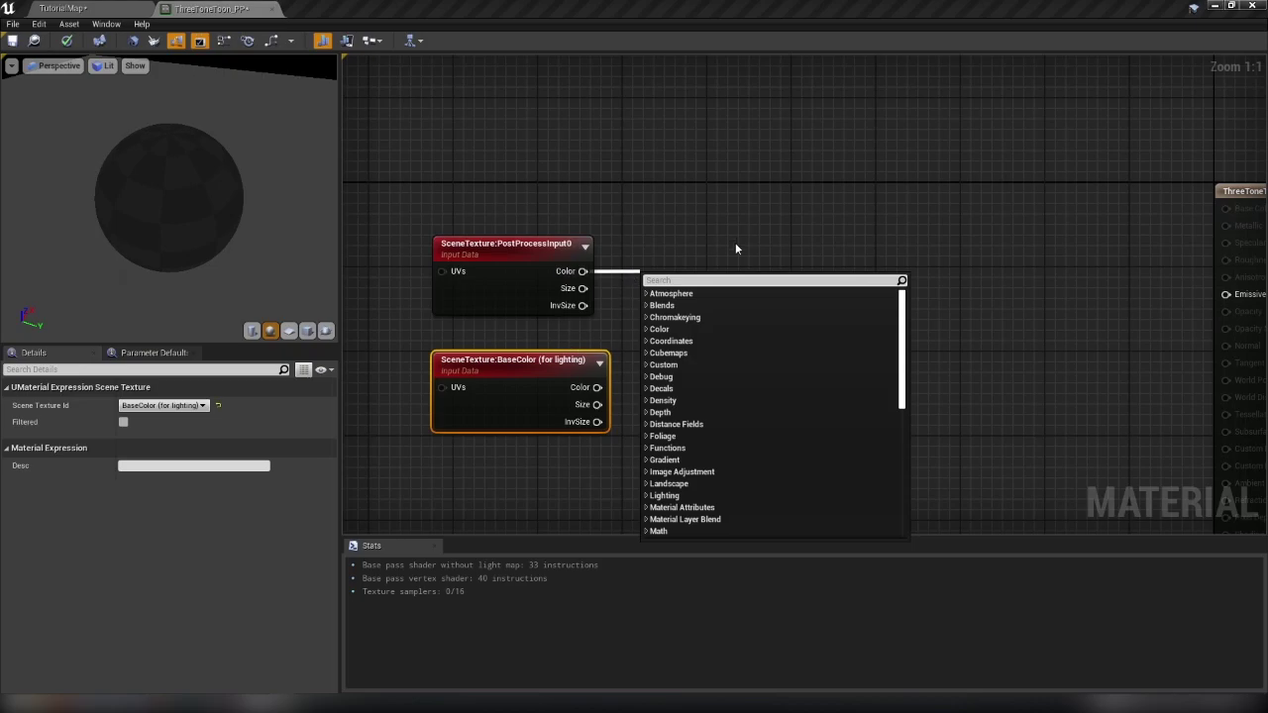
type("desat")
left_click(703, 315)
left_click_drag(669, 306, 650, 291)
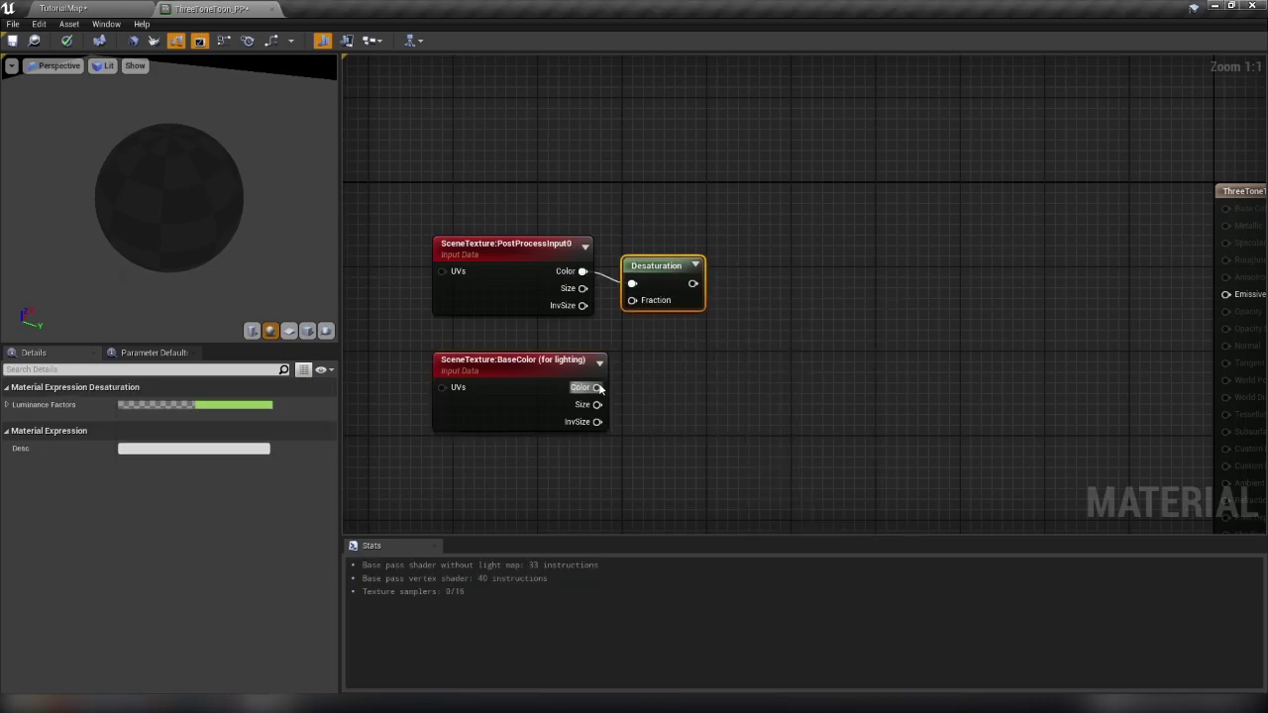
- Feed the BaseColor (for lighting) node's Color output into a second Desaturation node and straighten the first one beside PostProcessInput0
left_click_drag(599, 387, 634, 392)
type("de")
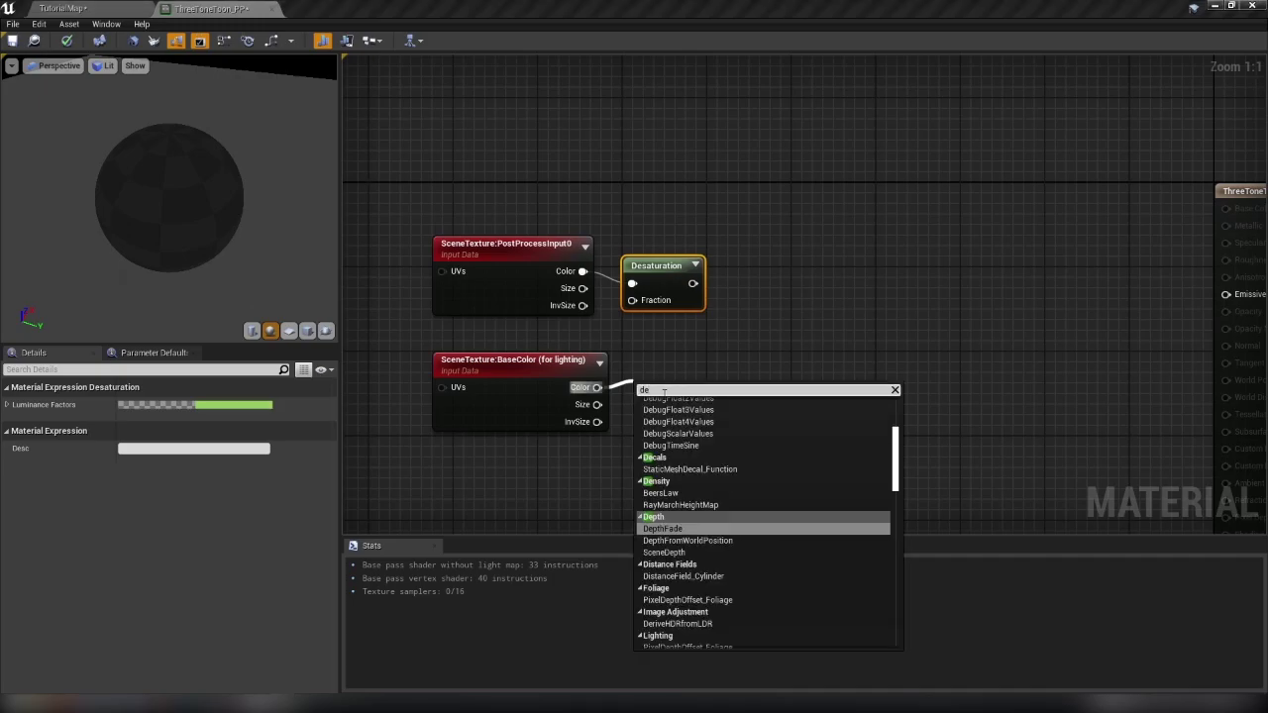
type("sa")
left_click(678, 420)
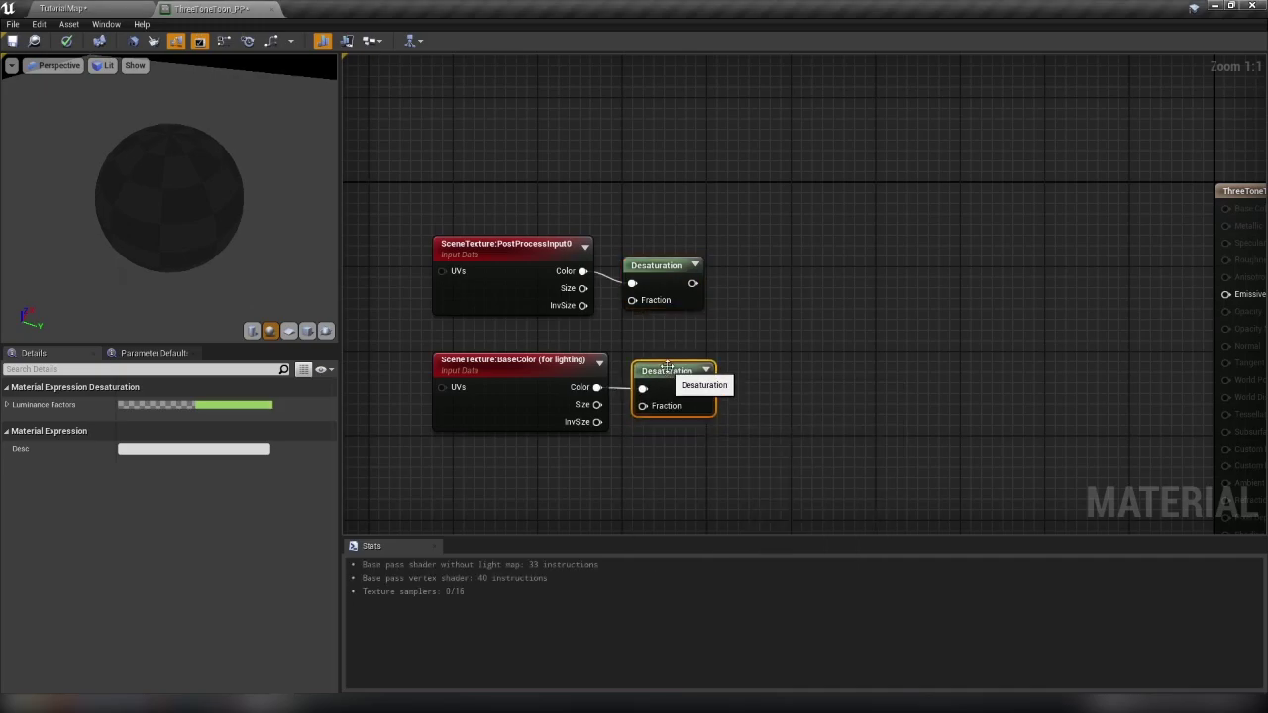
left_click_drag(674, 276, 674, 266)
right_click_drag(673, 266, 635, 270)
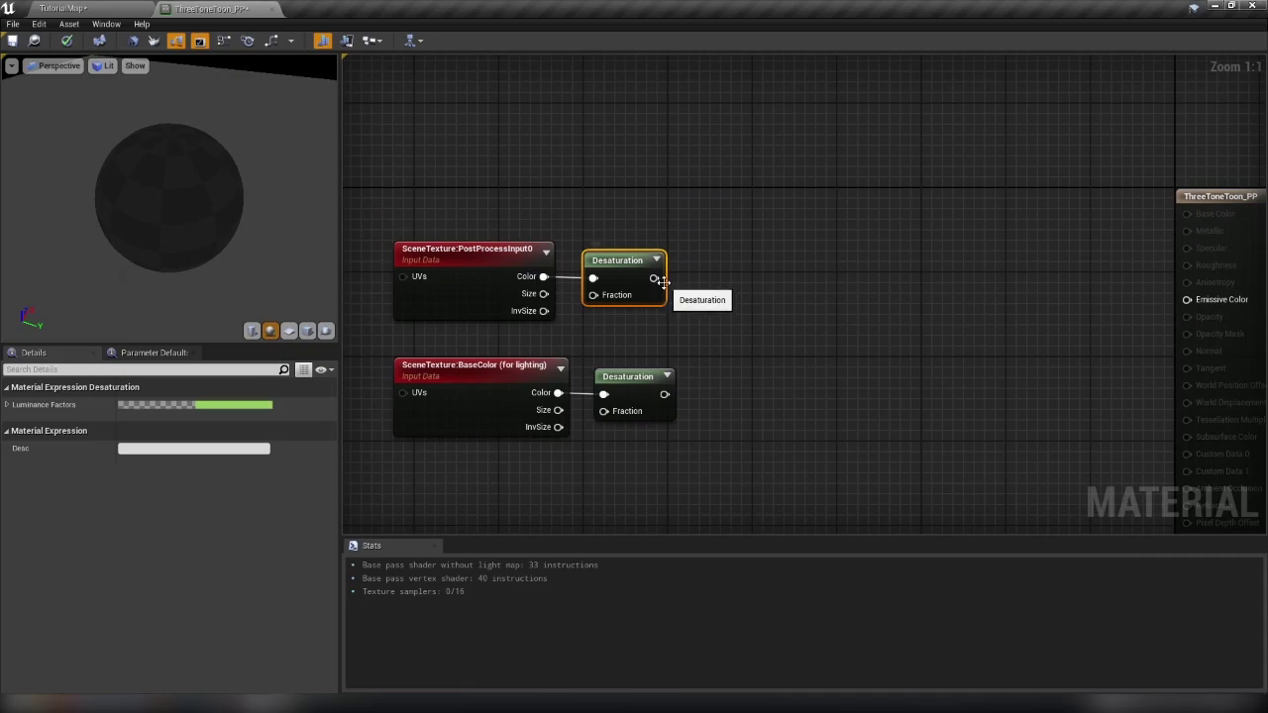
- Divide the PostProcessInput0 desaturation by the BaseColor desaturation and pass the result into a Clamp node with min 0 and max 1
left_click_drag(653, 277, 750, 330)
type("divi")
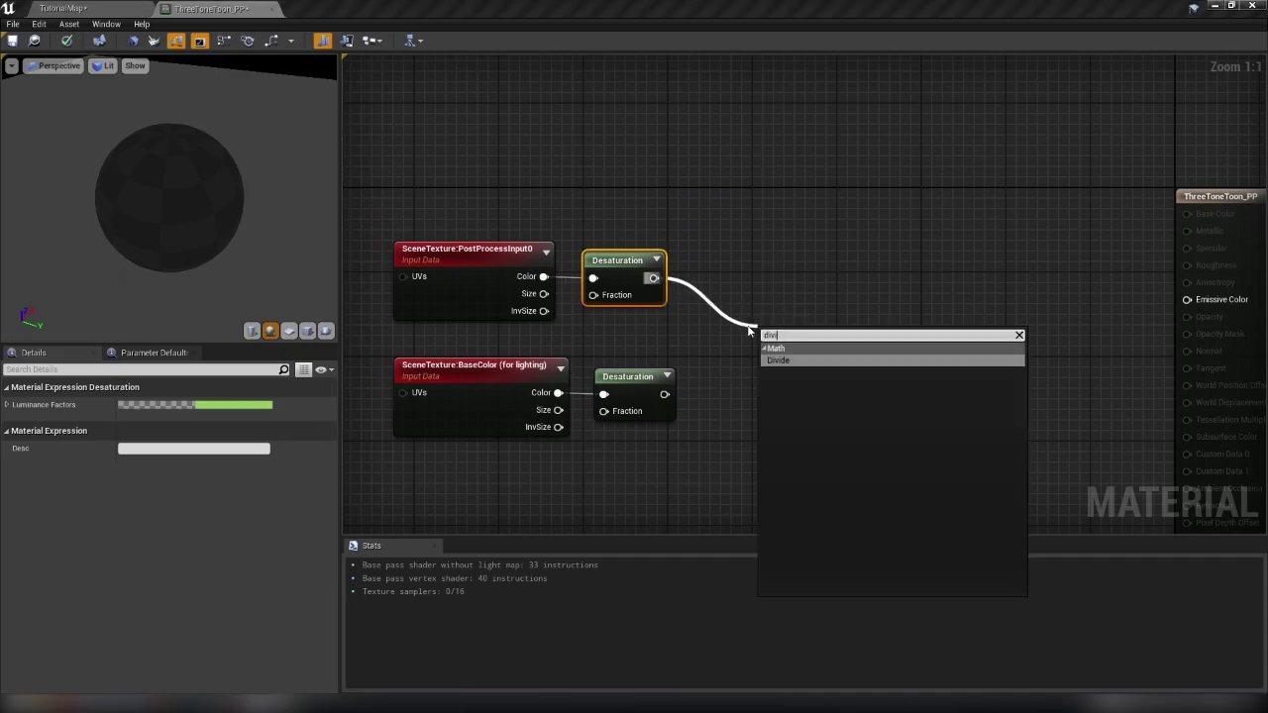
left_click(782, 362)
left_click_drag(665, 395, 813, 319)
type("clam")
left_click(838, 372)
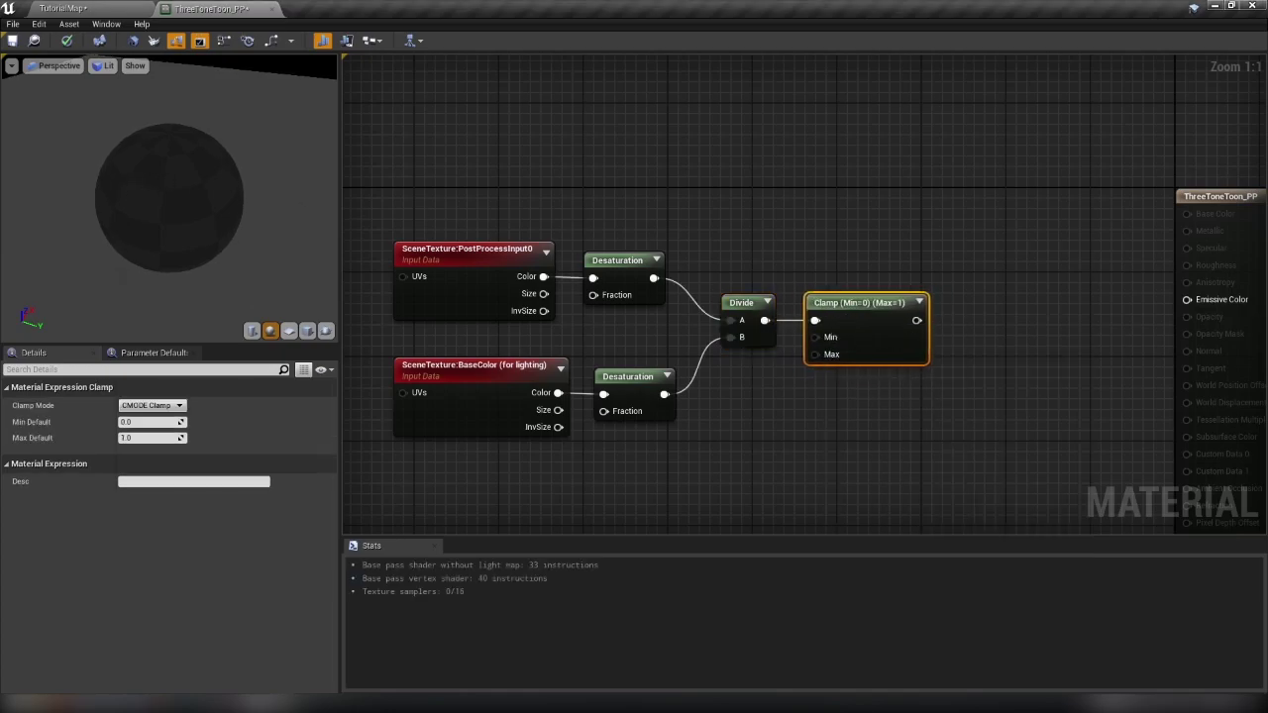
- Preview the Clamp node's result on the sphere, stop the node preview and inspect the sphere from several distances
left_click_drag(301, 185, 198, 204)
right_click(884, 324)
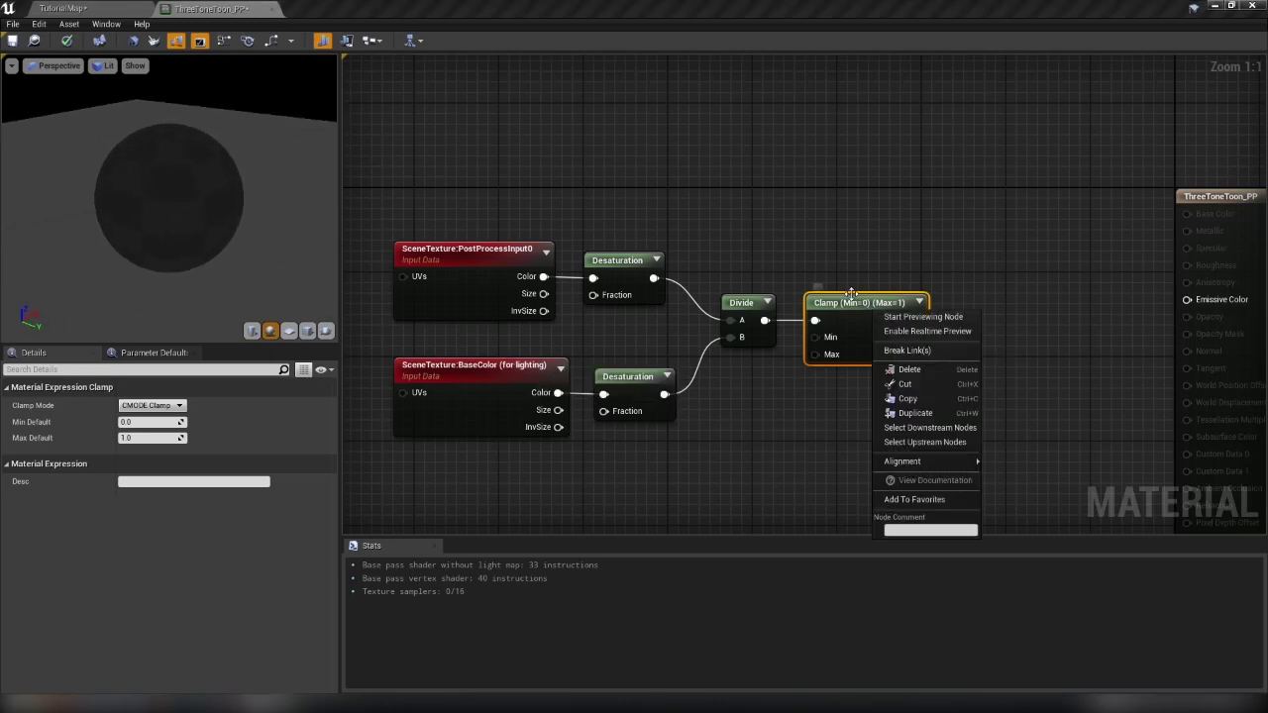
left_click(904, 317)
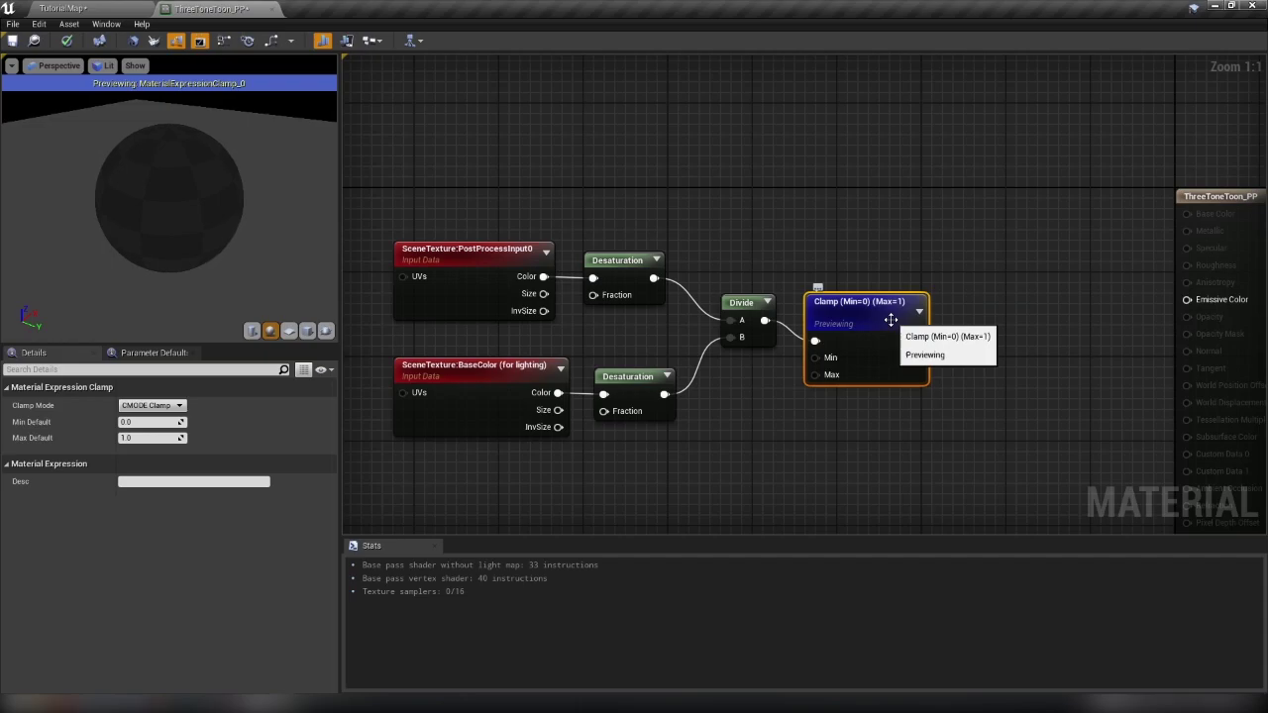
left_click_drag(268, 192, 269, 174)
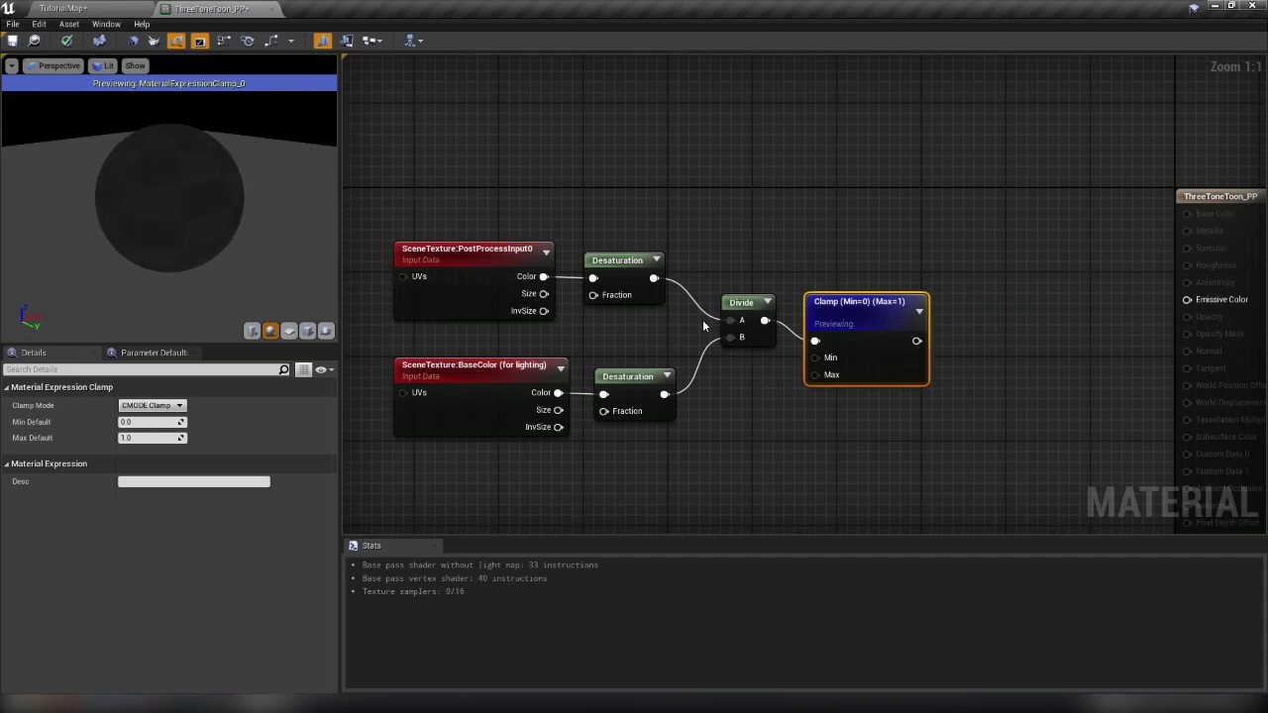
right_click(886, 313)
left_click(910, 315)
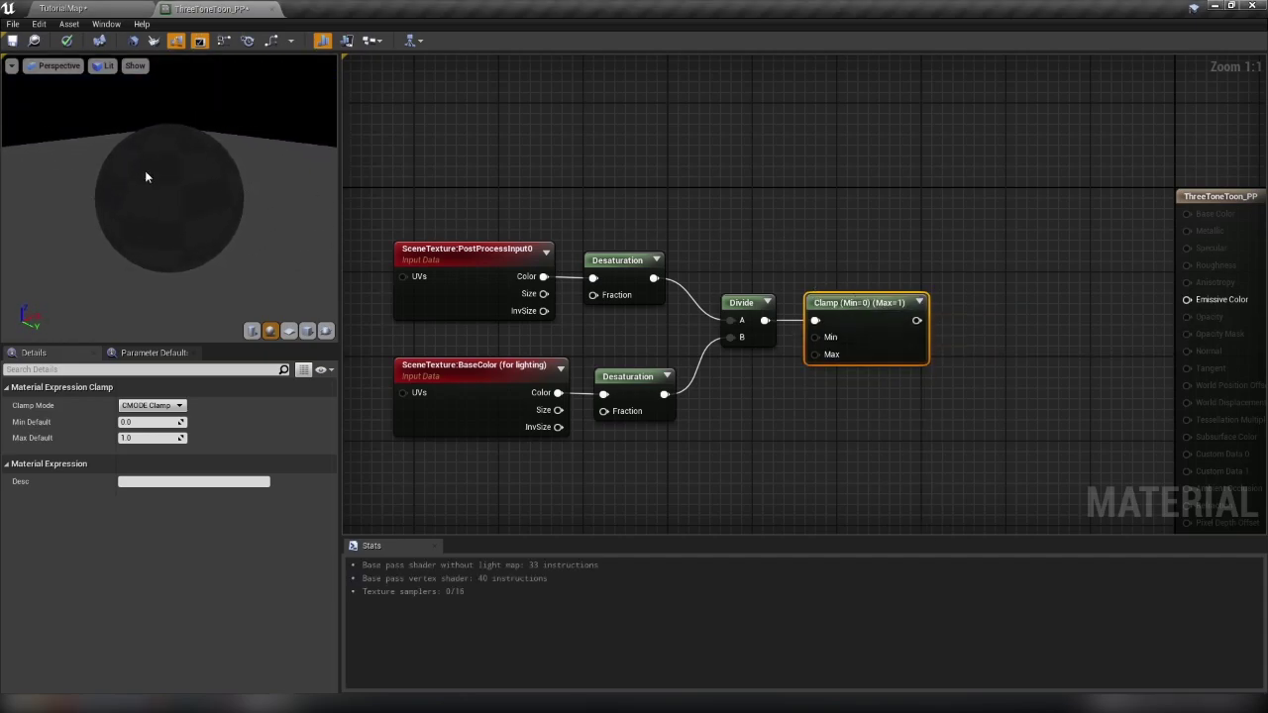
left_click_drag(191, 207, 191, 220)
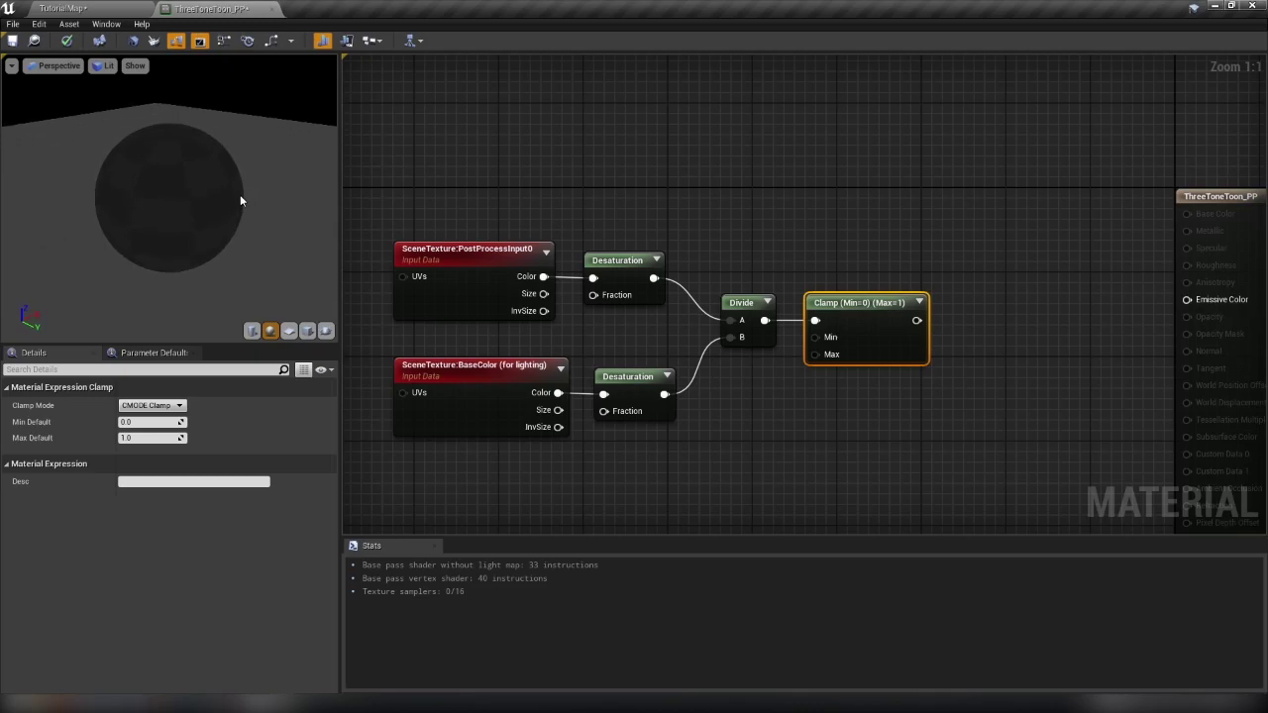
scroll(170, 161, "down", 2)
scroll(163, 171, "up", 1)
scroll(155, 180, "down", 4)
scroll(155, 180, "up", 2)
scroll(155, 186, "up", 3)
scroll(155, 186, "down", 4)
scroll(154, 187, "up", 1)
- Connect the Clamp node's output to the material's Emissive Color and save the material
left_click_drag(915, 320, 1189, 300)
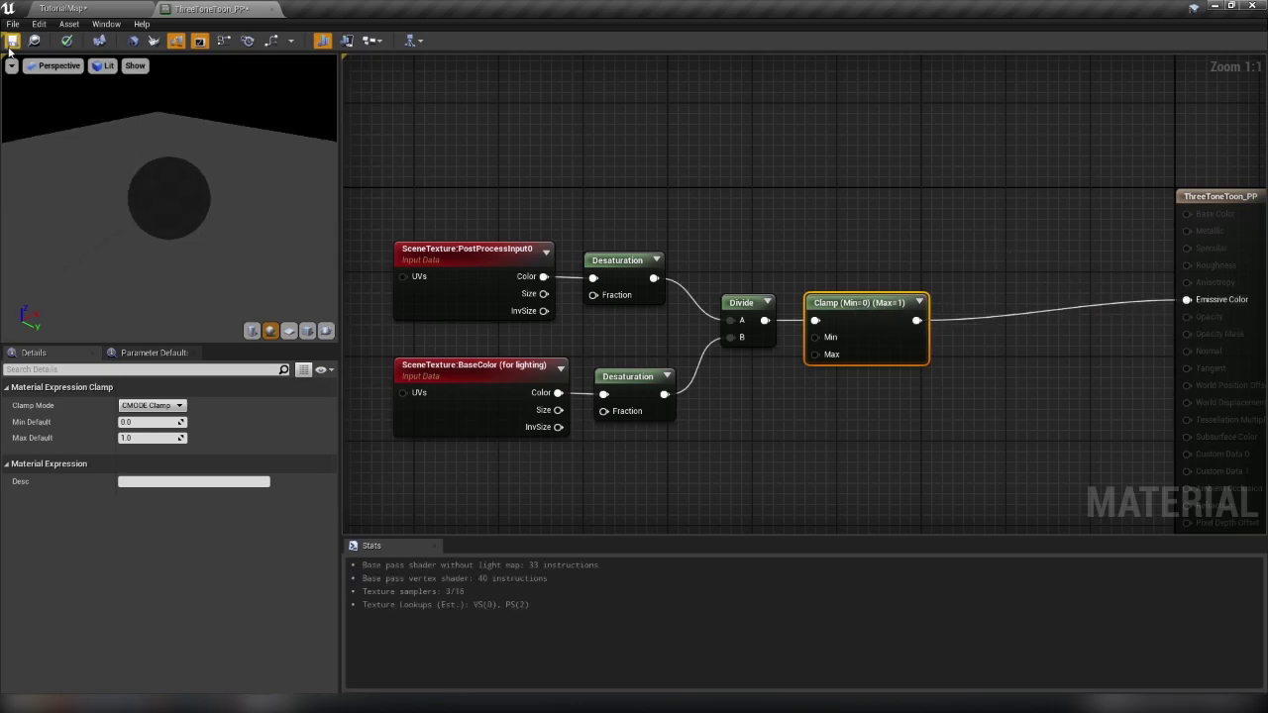
key("ctrl+s")
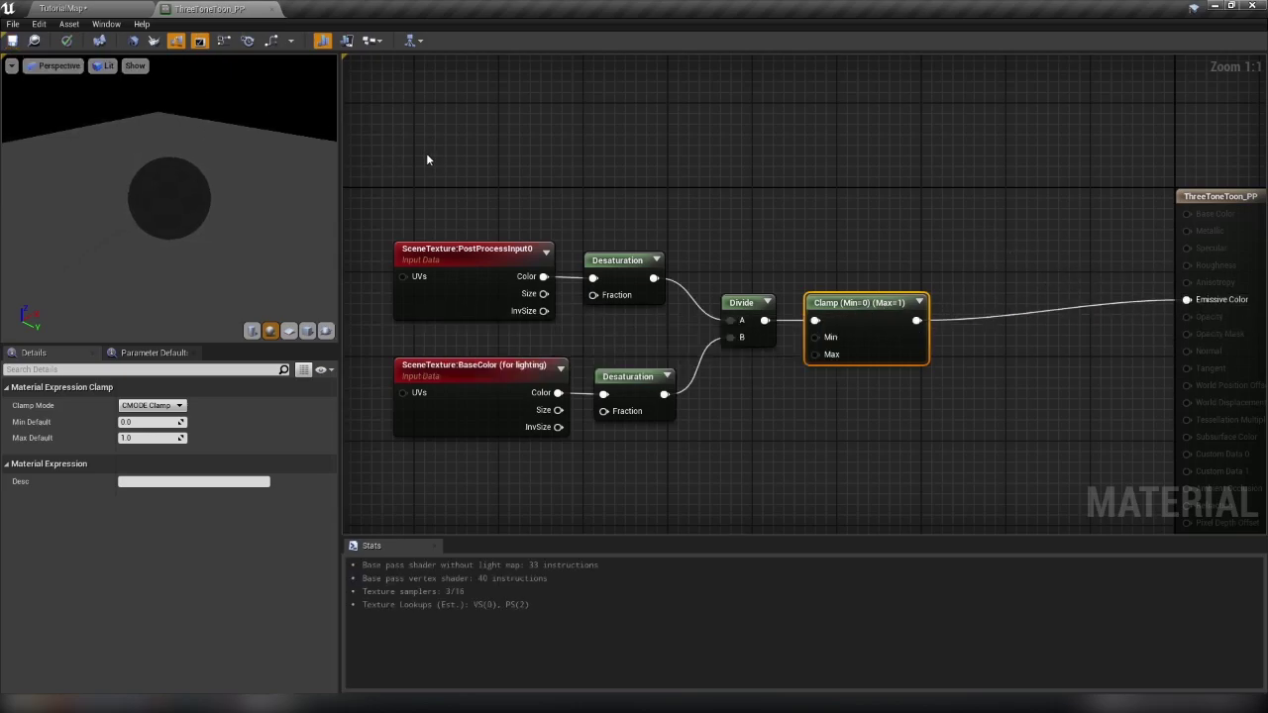
- In TutorialMap, add an asset reference to the PostProcessVolume's post process materials, assign ThreeToneToon_PP to it and inspect the level
left_click(60, 8)
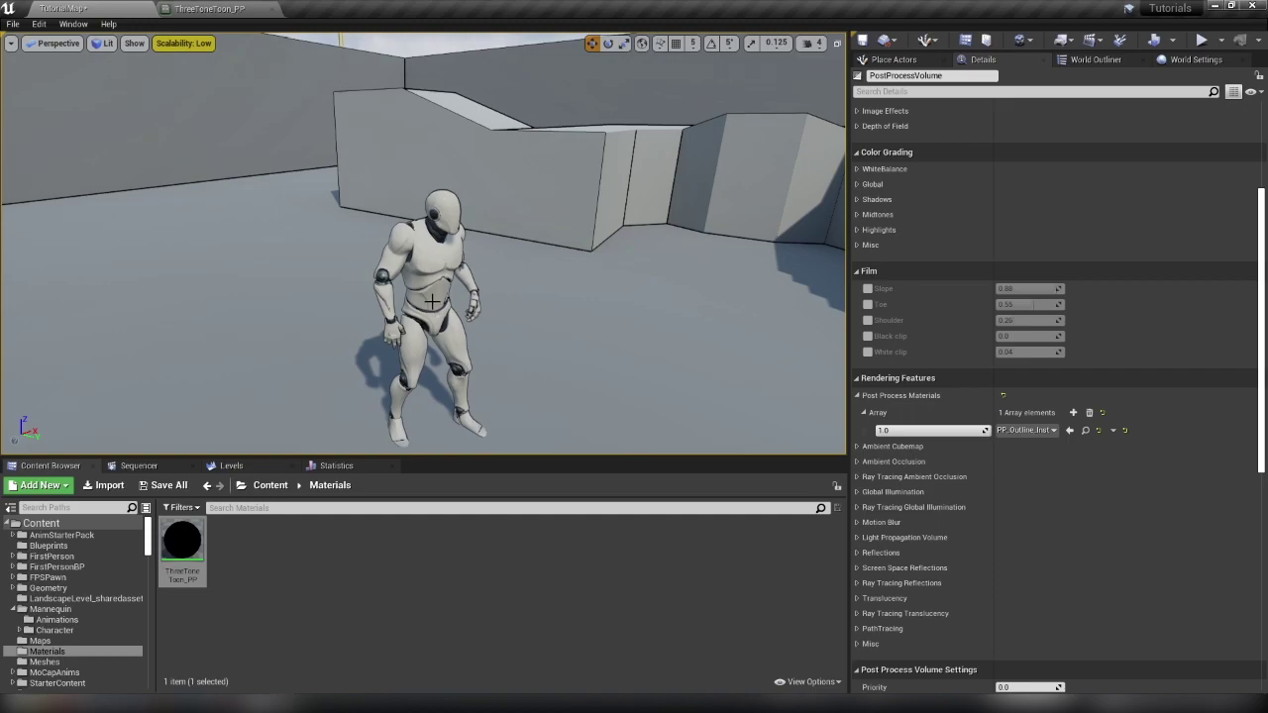
left_click(1074, 413)
left_click(1026, 447)
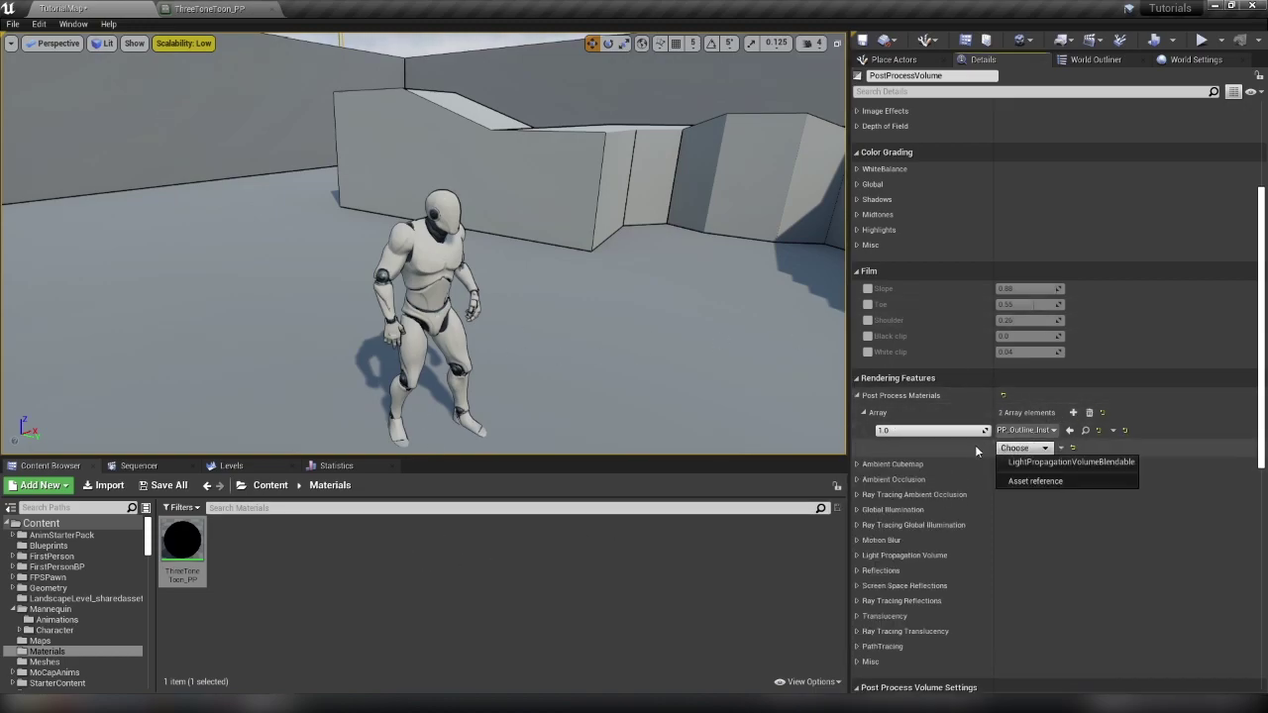
left_click(1032, 482)
mouse_move(182, 542)
left_mouse_down()
mouse_move(922, 488)
mouse_move(1005, 448)
left_mouse_up()
key("s")
right_click_drag(643, 352, 597, 351)
right_click_drag(306, 228, 306, 227)
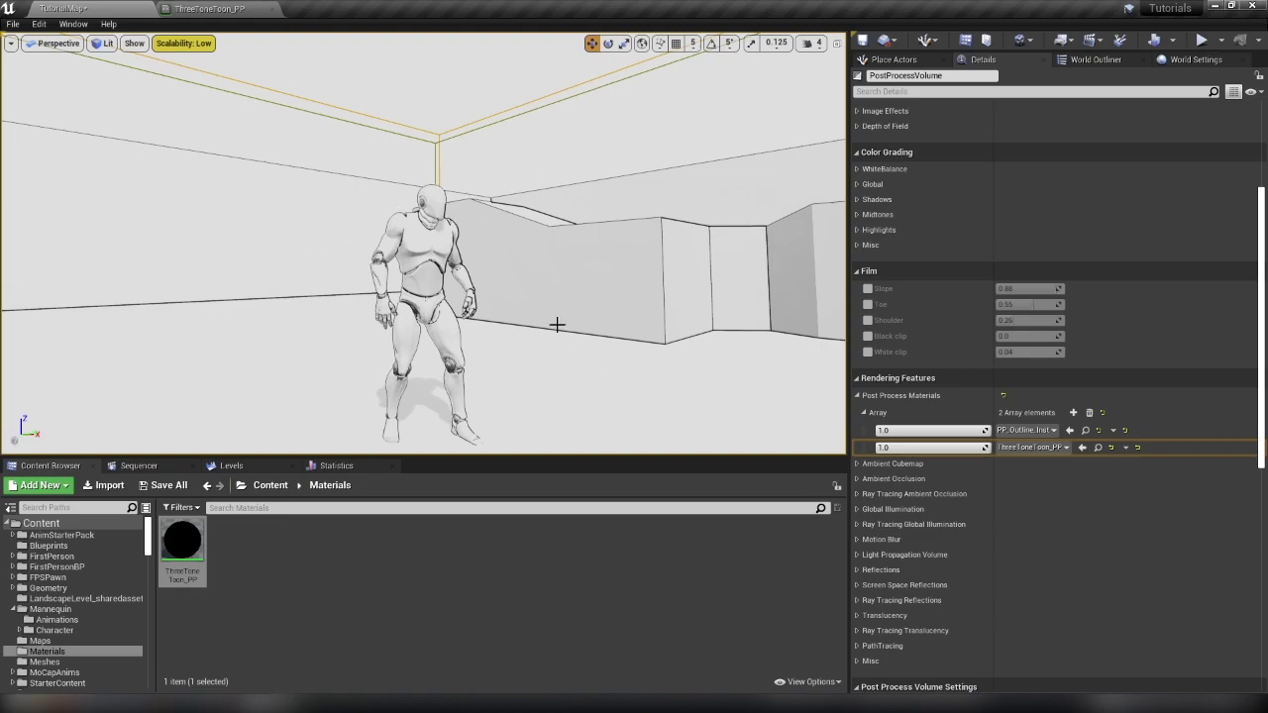
right_click_drag(555, 322, 555, 322)
right_click_drag(485, 168, 484, 168)
- In the ThreeToneToon_PP graph, move all the connected nodes as a group further away from the material output node
left_click(209, 8)
right_click_drag(946, 400, 744, 476)
left_click(587, 248)
right_click_drag(586, 249, 848, 220)
left_click_drag(502, 192, 978, 432)
right_click_drag(901, 375, 1037, 380)
left_click_drag(1070, 323, 741, 306)
right_click_drag(741, 305, 557, 346)
right_click_drag(445, 234, 581, 237)
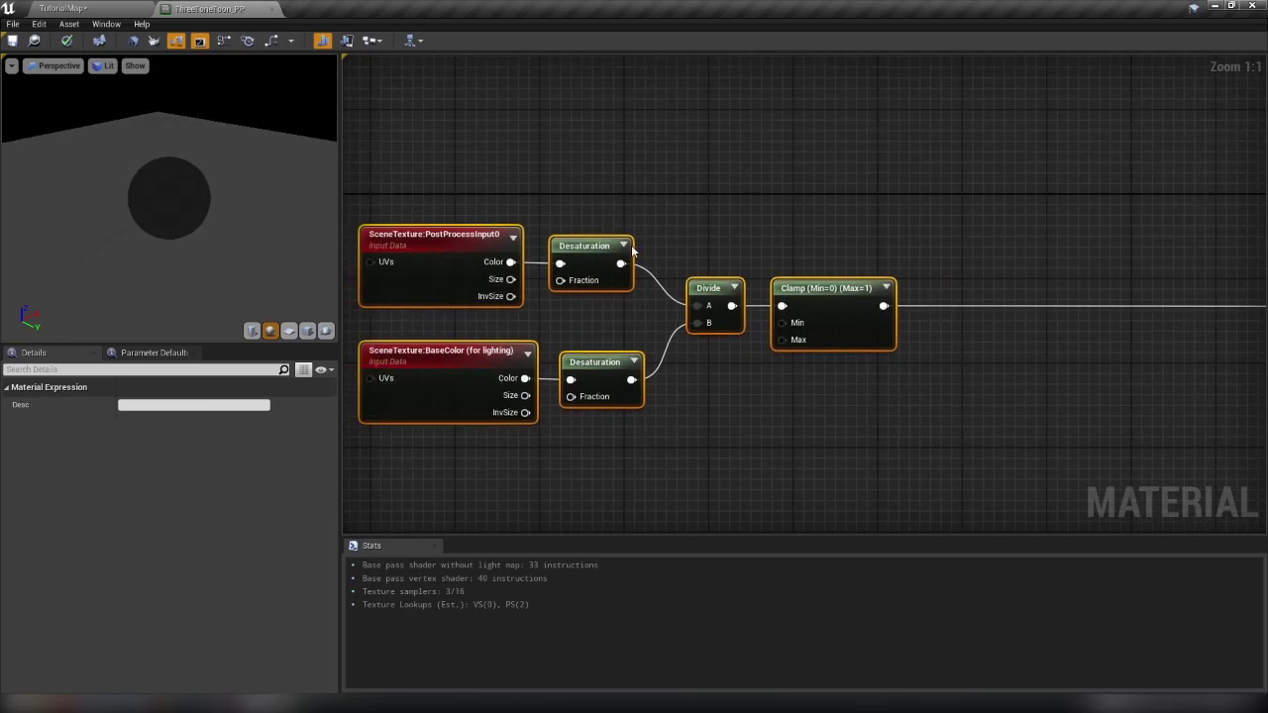
left_click(546, 161)
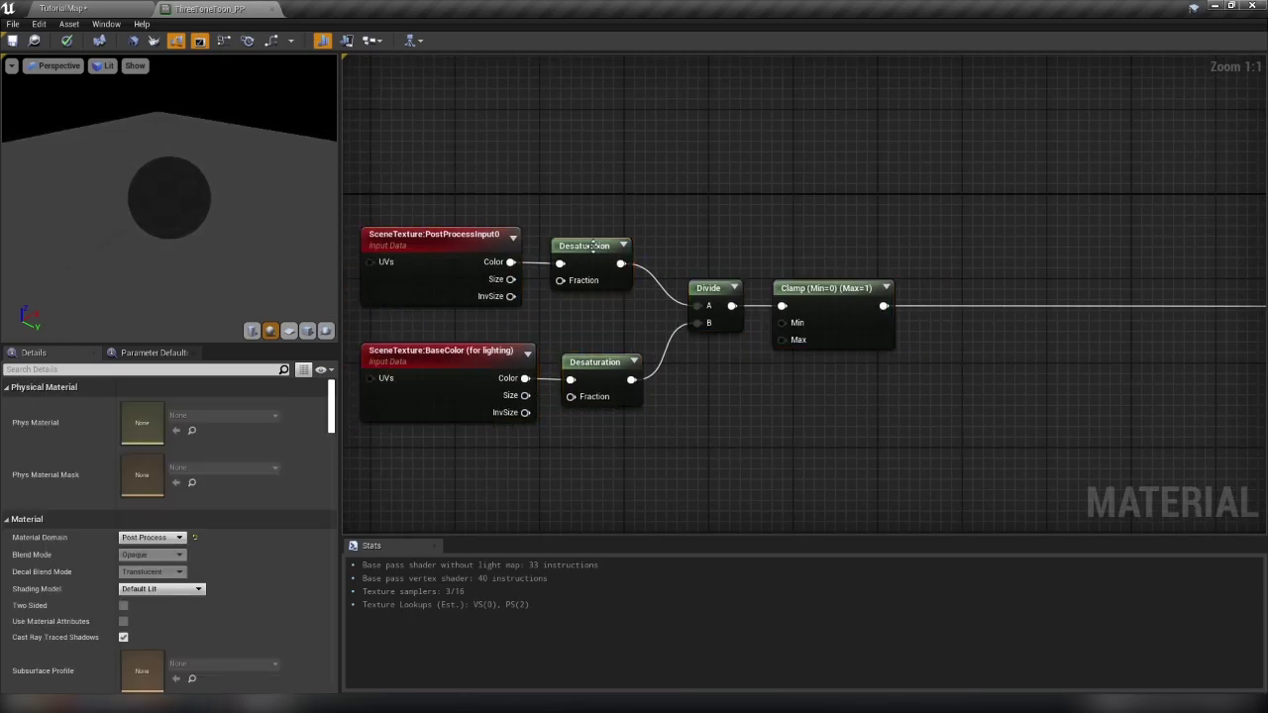
left_click(396, 270)
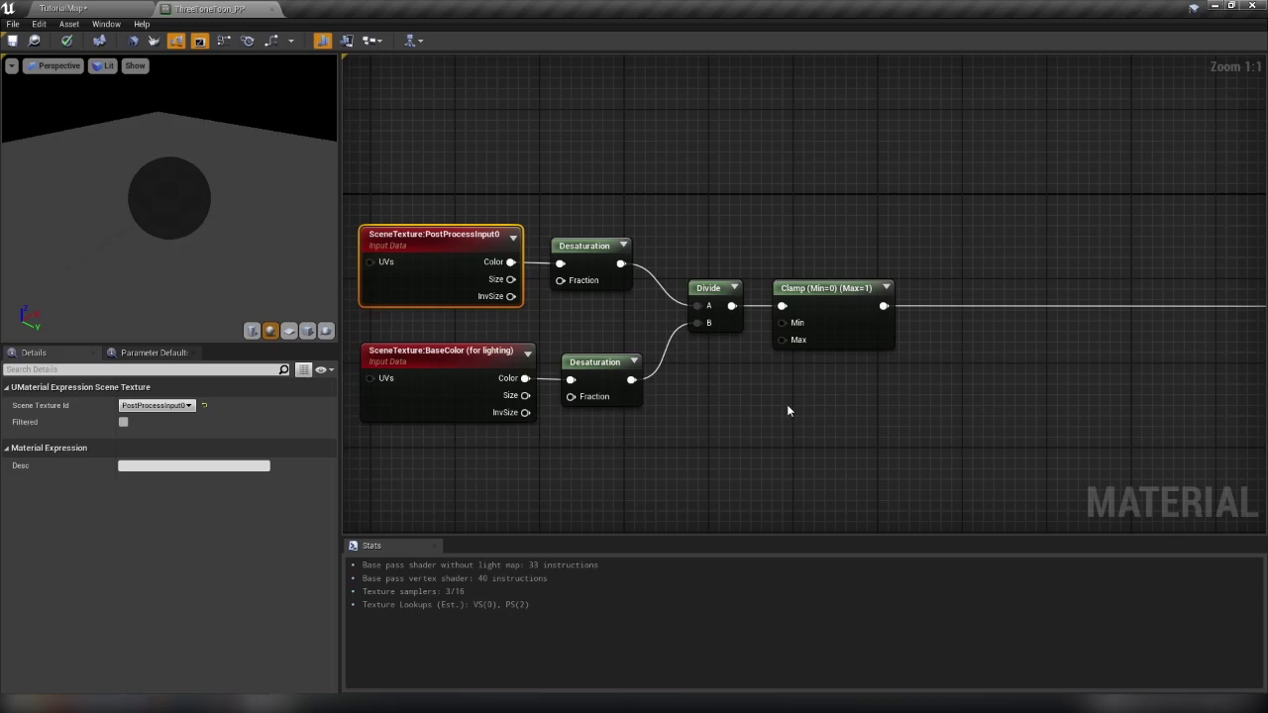
right_click_drag(709, 464, 666, 456)
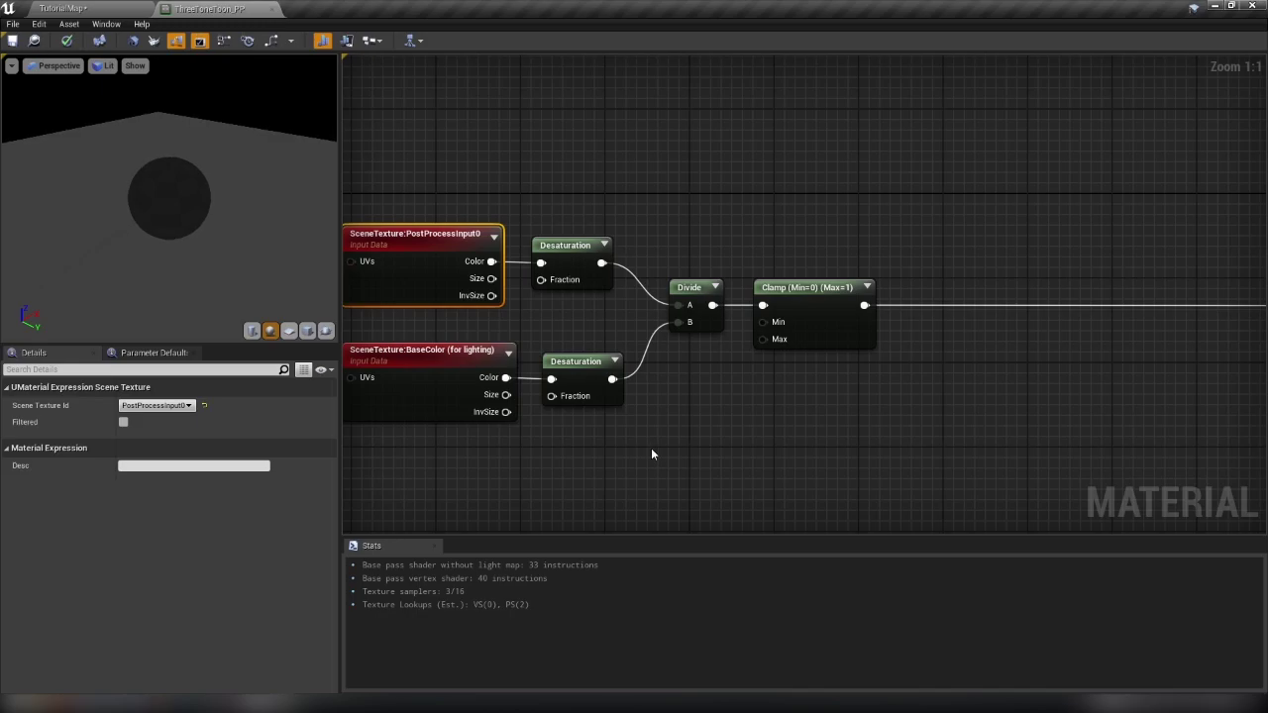
right_click_drag(857, 422, 741, 419)
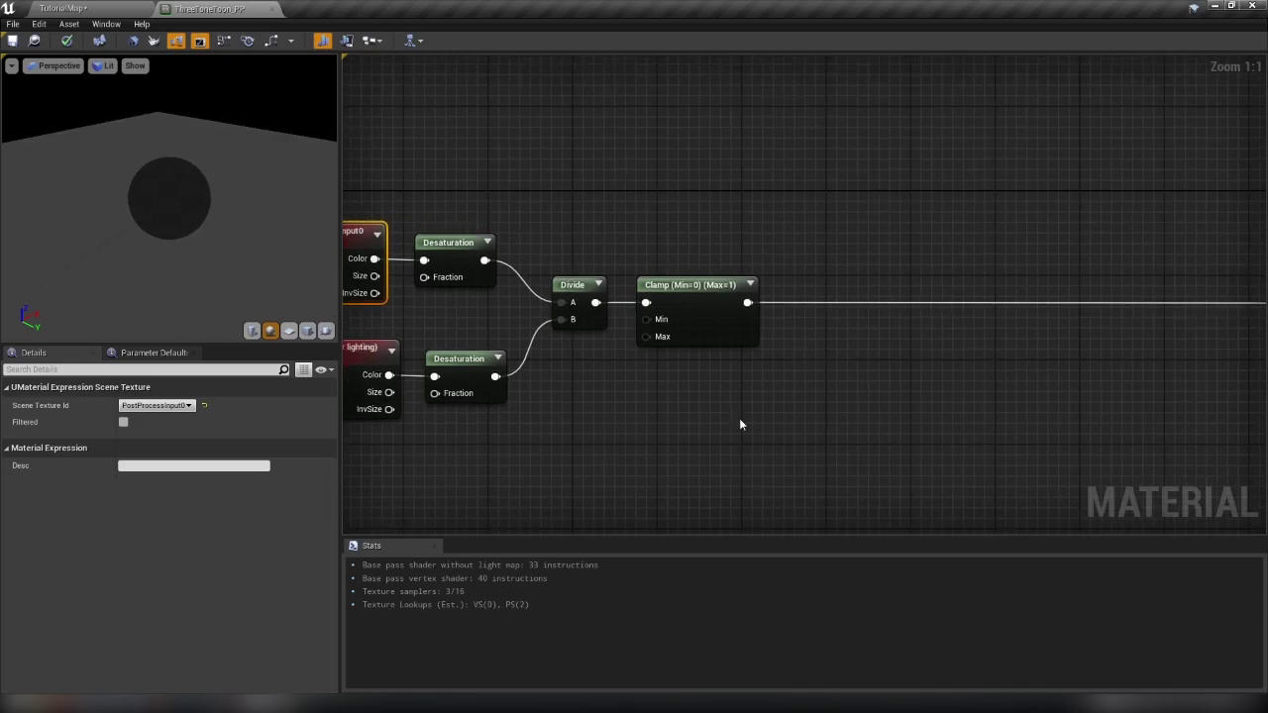
right_click_drag(572, 425, 818, 396)
right_click_drag(918, 421, 740, 418)
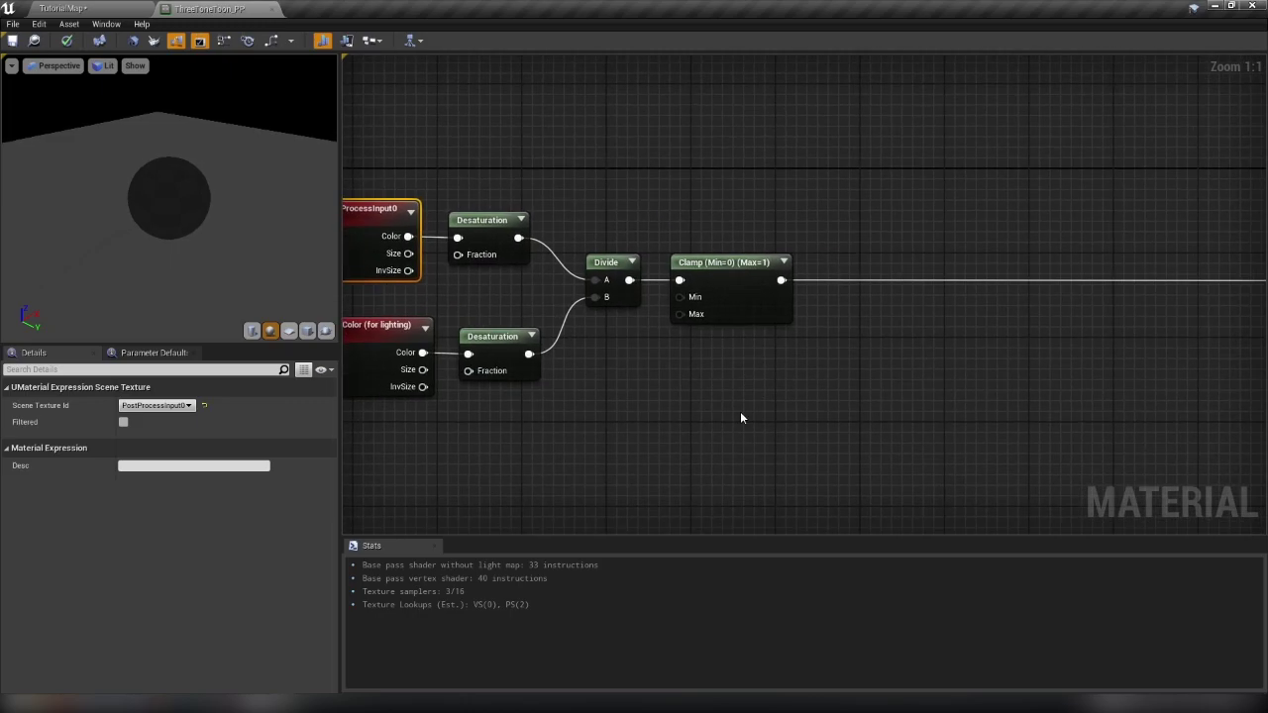
- Add an If node above the Clamp-to-Emissive Color connection, with the Clamp node's output feeding its B input
right_click_drag(783, 373, 737, 410)
left_click_drag(738, 316, 888, 185)
type("if")
key("Return")
right_click_drag(836, 159, 719, 217)
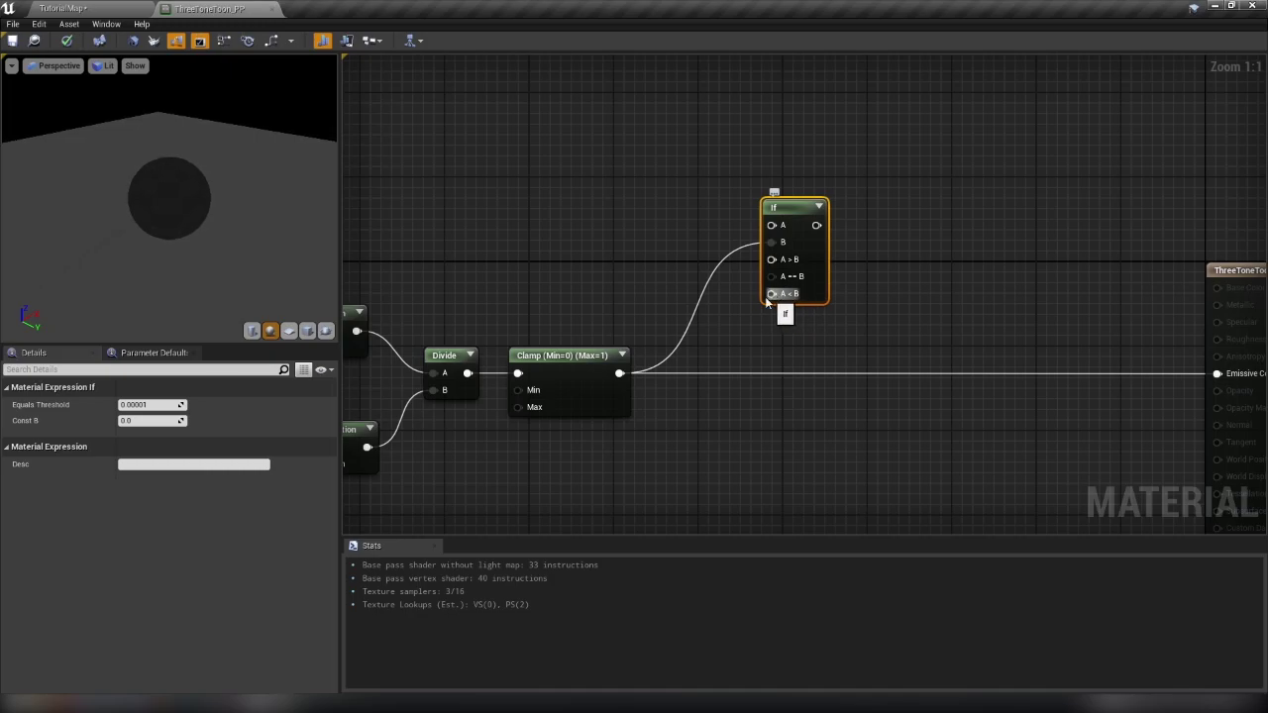
- Copy the PostProcessInput0 scene texture node and place the copy above the existing node chain
right_click_drag(552, 333, 930, 306)
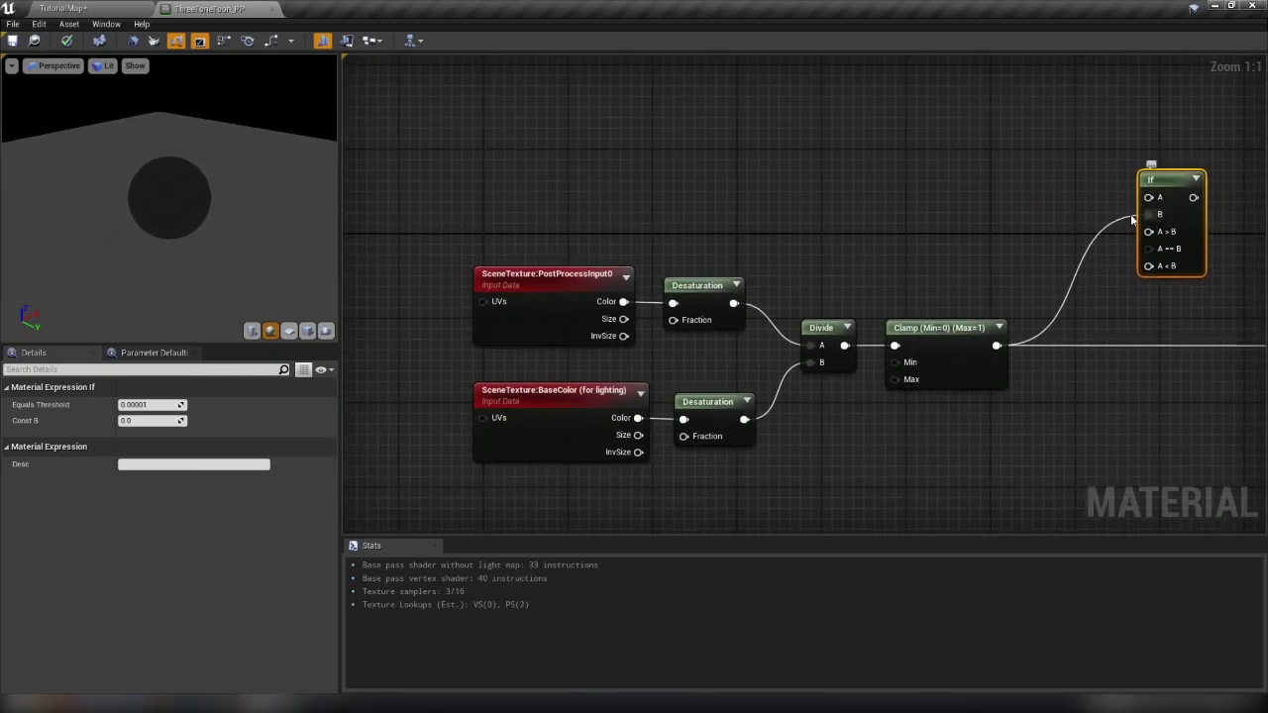
right_click_drag(960, 214, 805, 256)
right_click_drag(375, 269, 538, 273)
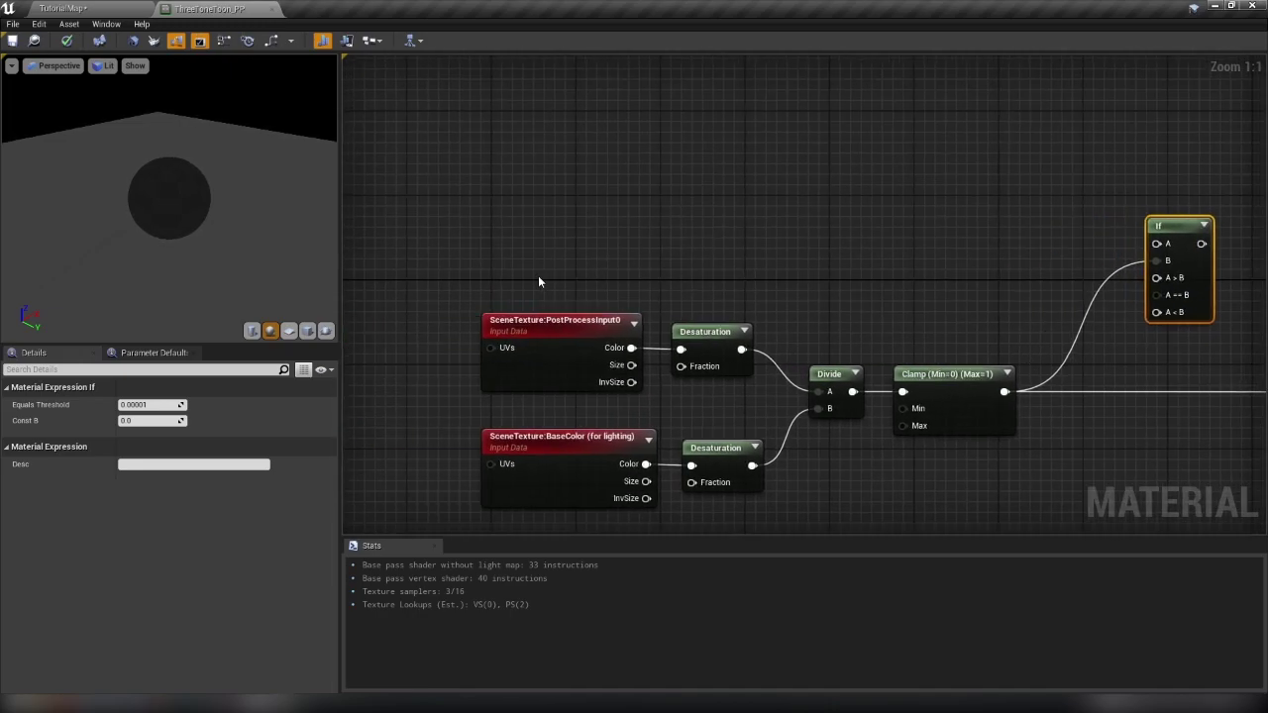
left_click(560, 332)
key("ctrl+v")
right_click_drag(856, 168, 738, 232)
left_click_drag(630, 283, 587, 220)
right_click_drag(719, 238, 673, 224)
- Add a Multiply node beside the copied PostProcessInput0 node and a scalar parameter named Light Intensity below the copy
left_click(709, 218)
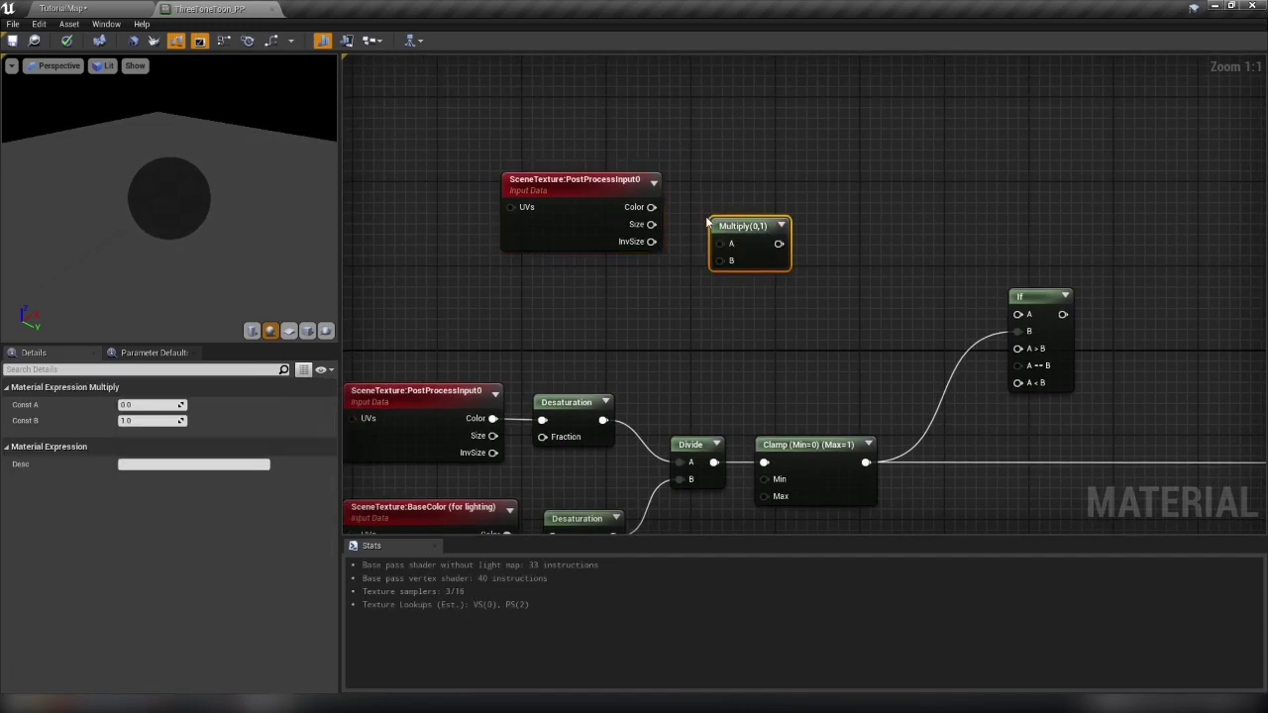
left_click(574, 288)
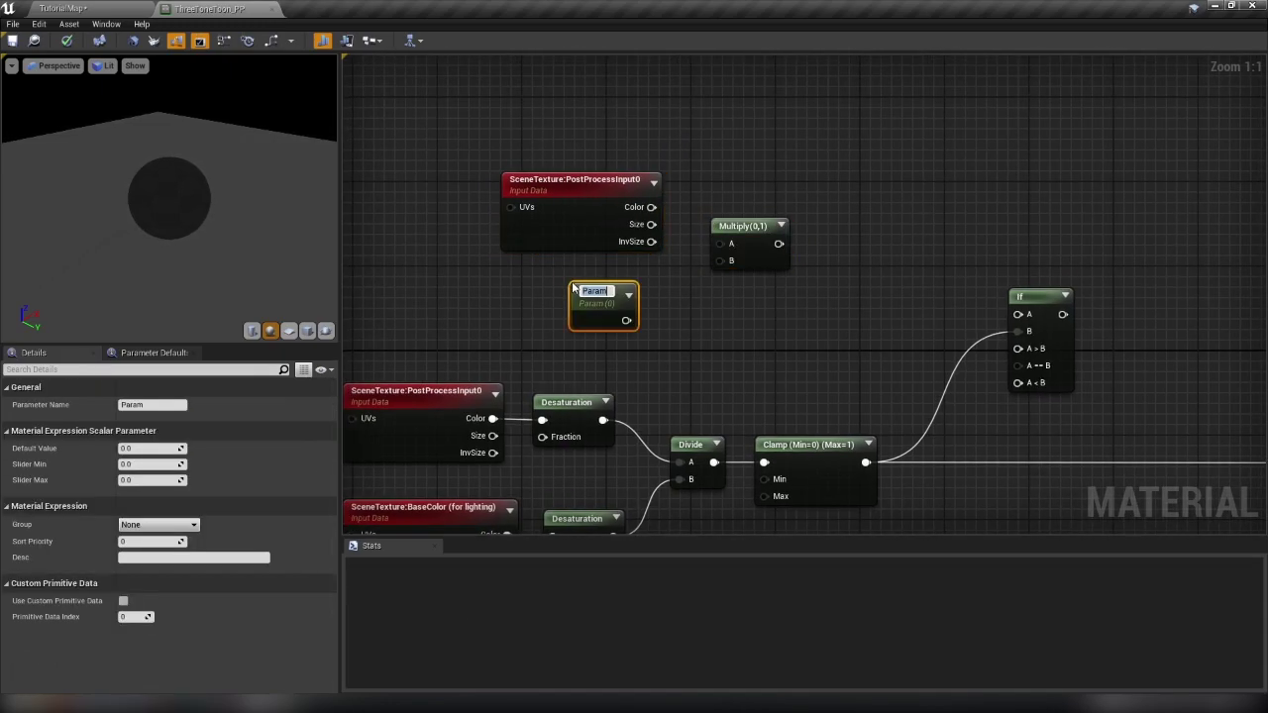
type("Li")
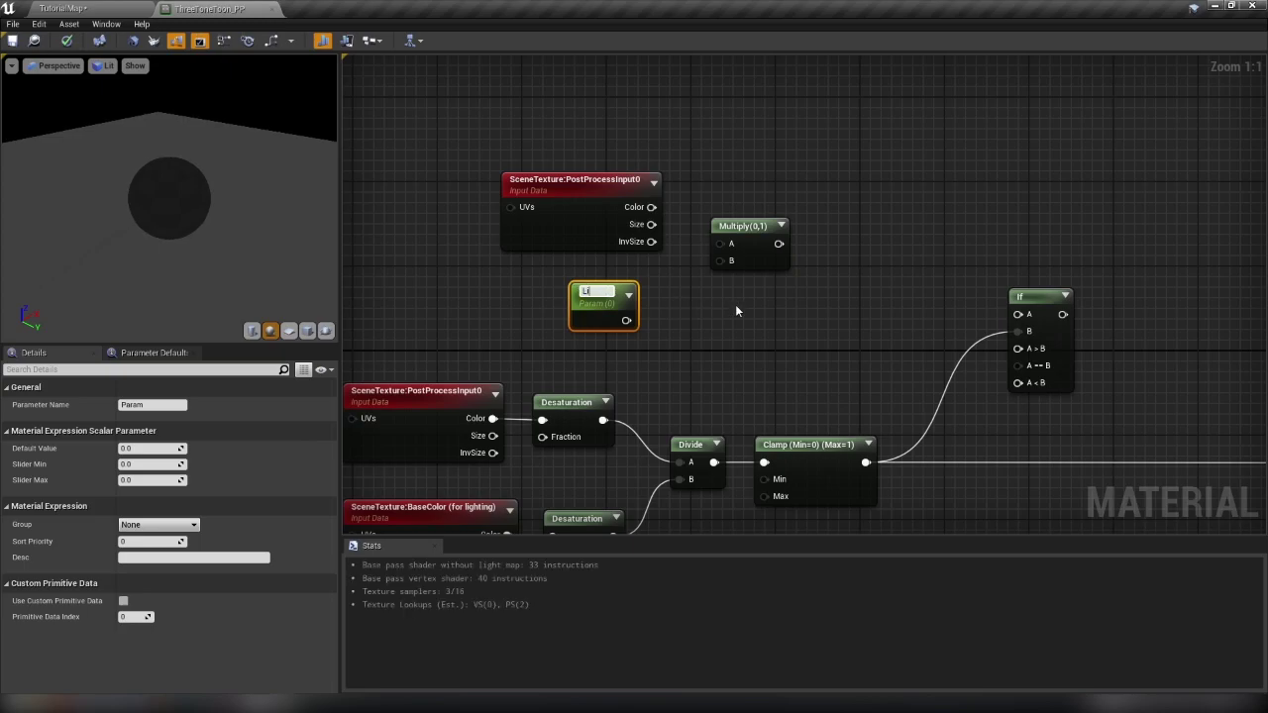
type("ght Inten")
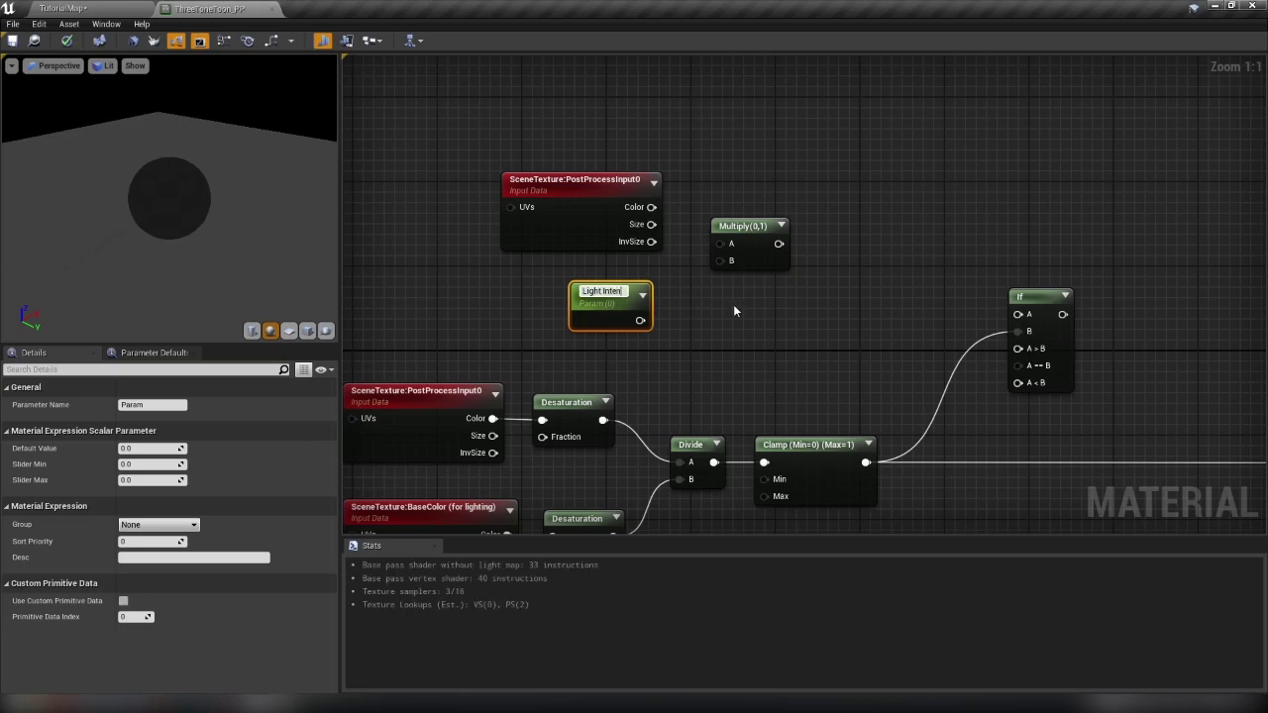
type("sity")
key("Return")
- Set the Light Intensity parameter's default value to 0.5
left_click(518, 208)
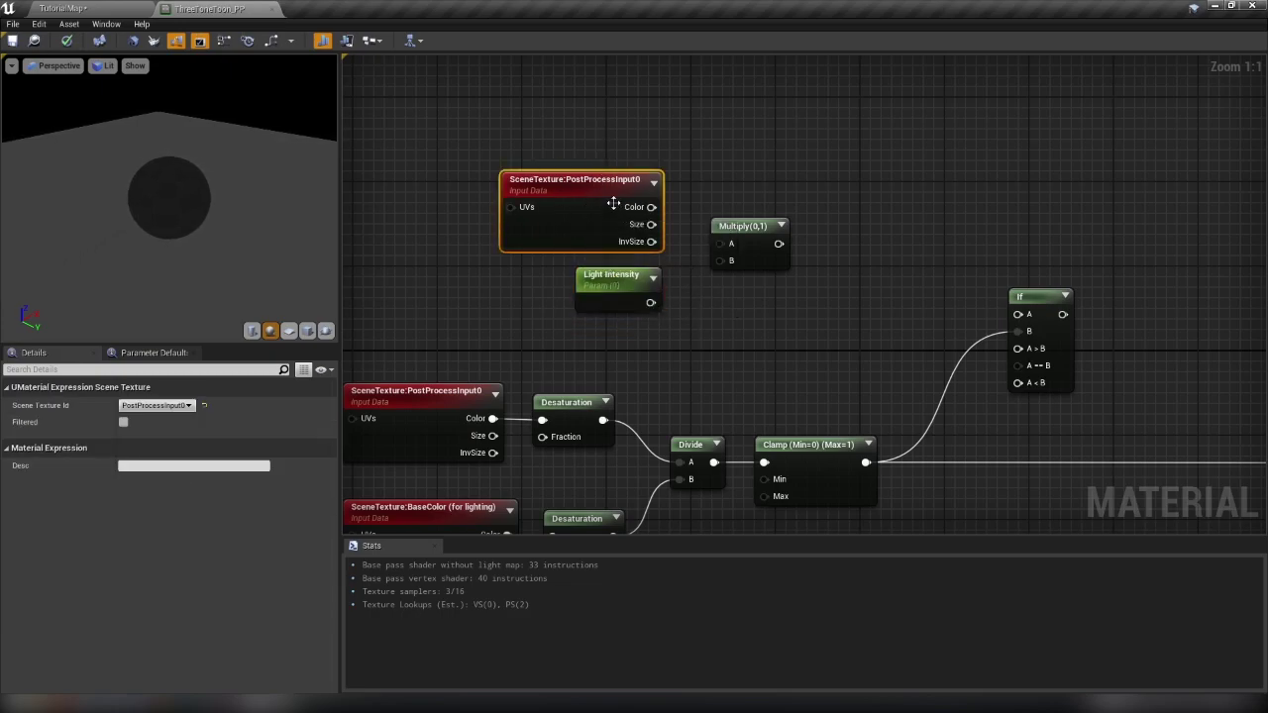
left_click(620, 300)
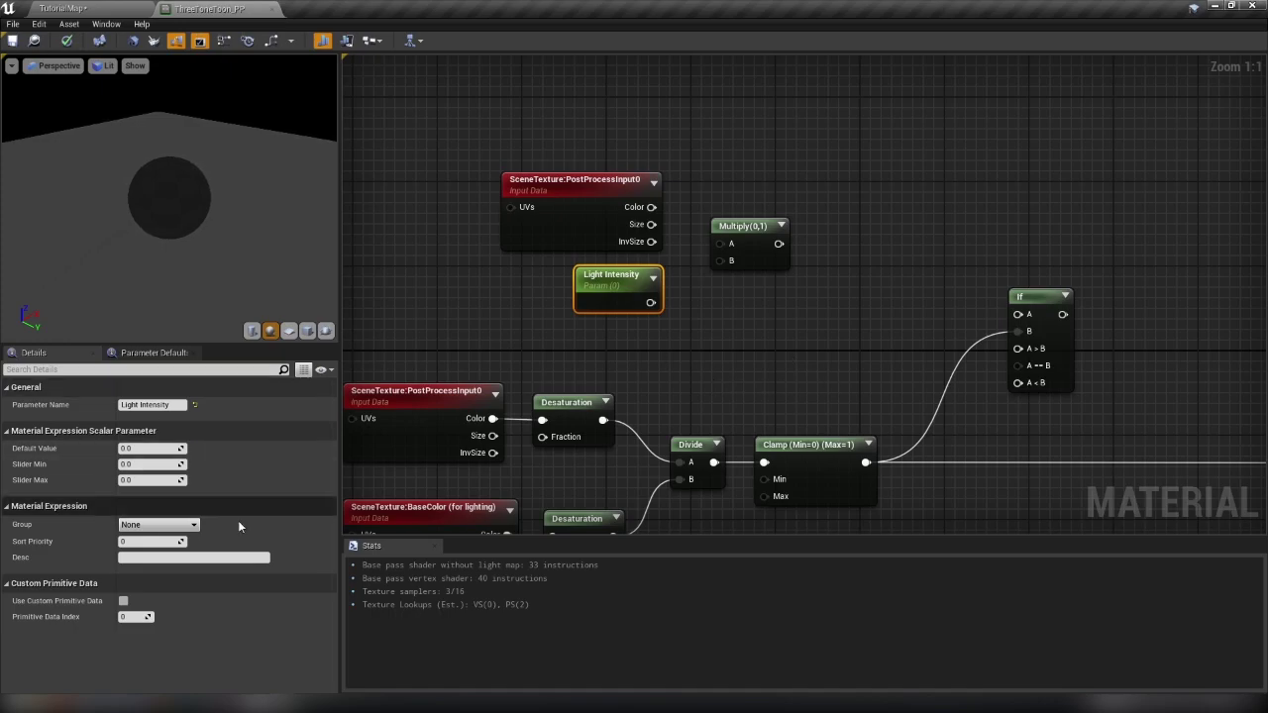
type("0.5")
key("Return")
- Connect the copied PostProcessInput0 node's Color to the Multiply node's A input and Light Intensity to its B input
left_click_drag(651, 302, 651, 207)
left_click_drag(488, 121, 781, 240)
right_click_drag(781, 242, 668, 274)
- Add a scalar parameter named Light Threshold above the If node and set its default value to 0.6
left_click(730, 259)
left_click(715, 169)
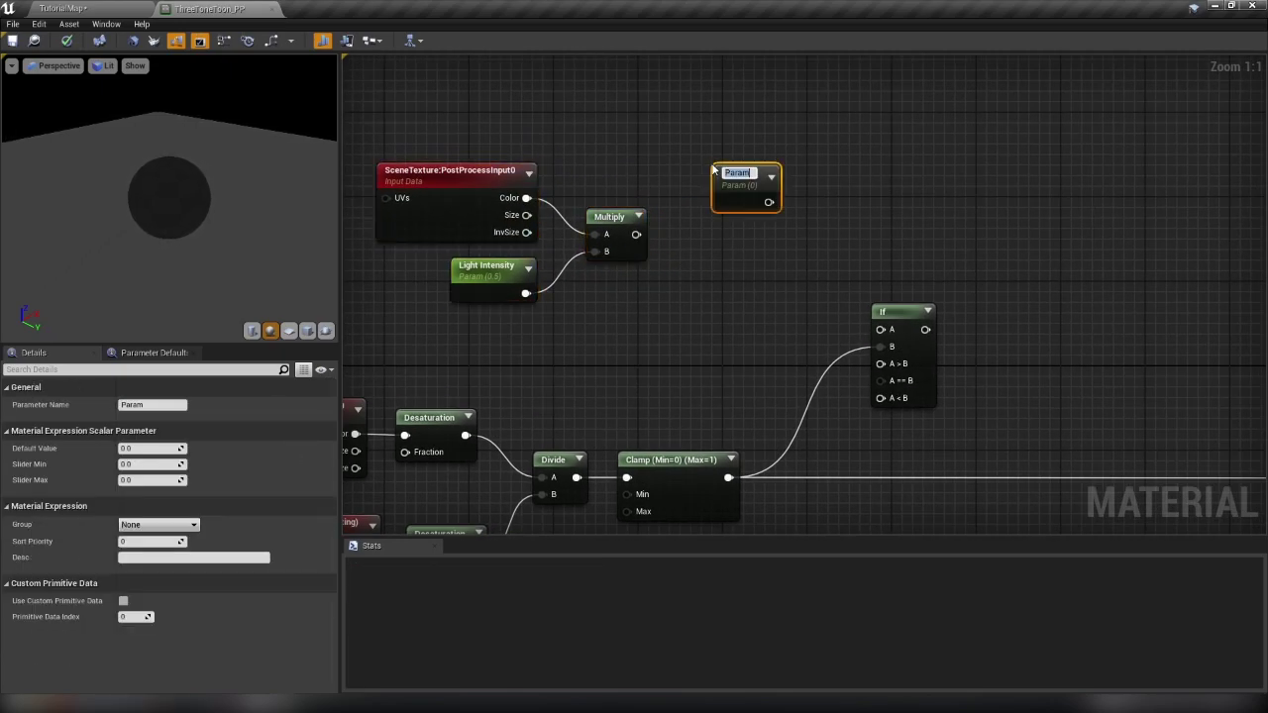
type("Light Threshold")
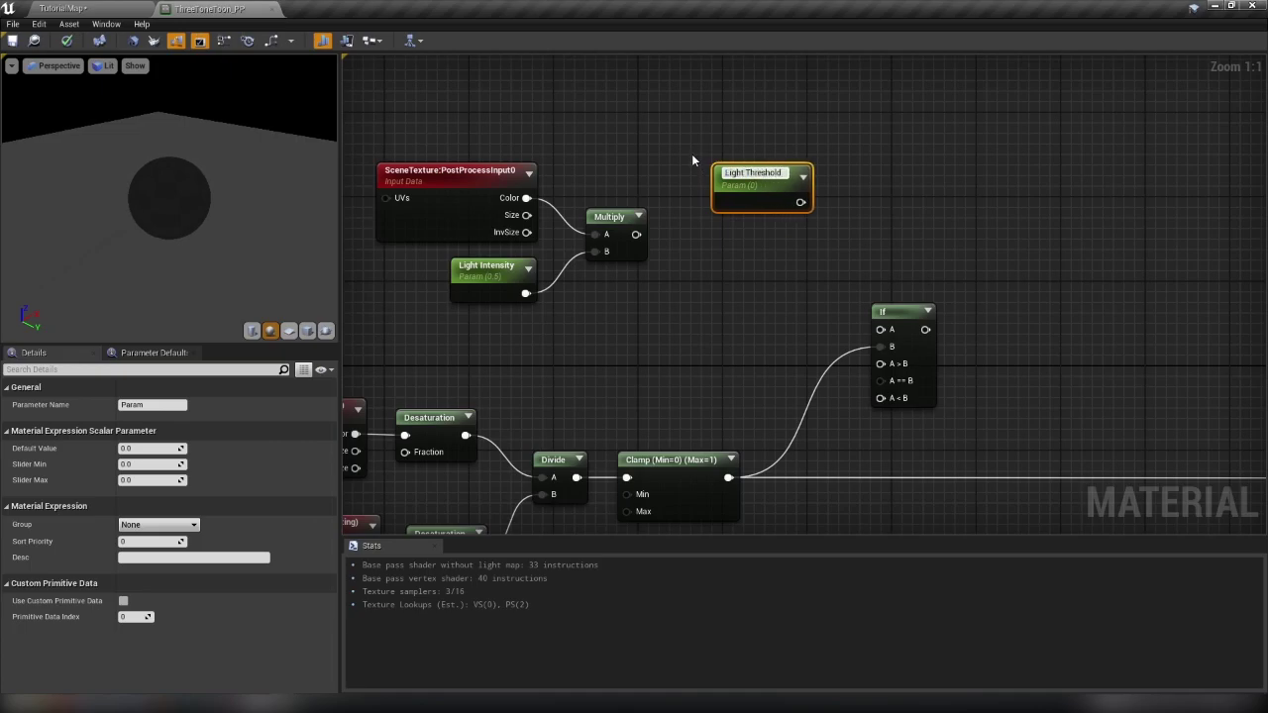
key("Return")
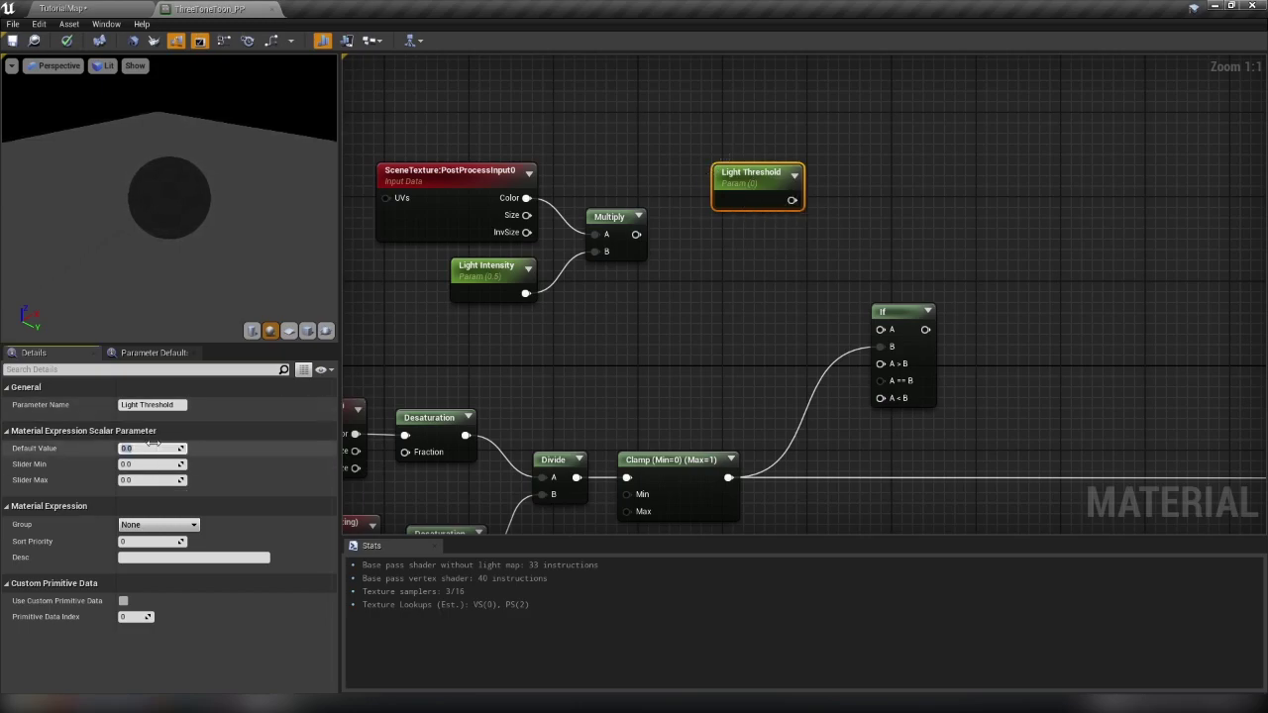
type(".6")
key("Return")
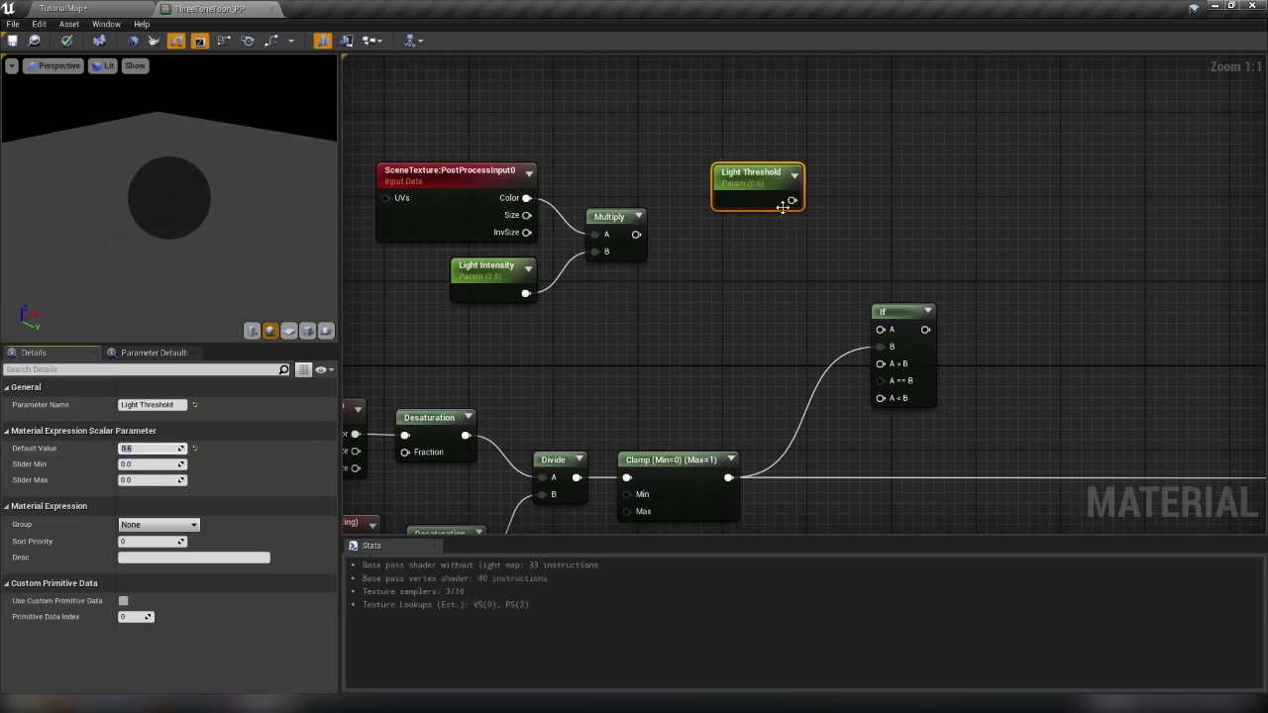
- Connect Light Threshold to the If node's A input and the Multiply output to its A > B input
left_click_drag(789, 201, 880, 329)
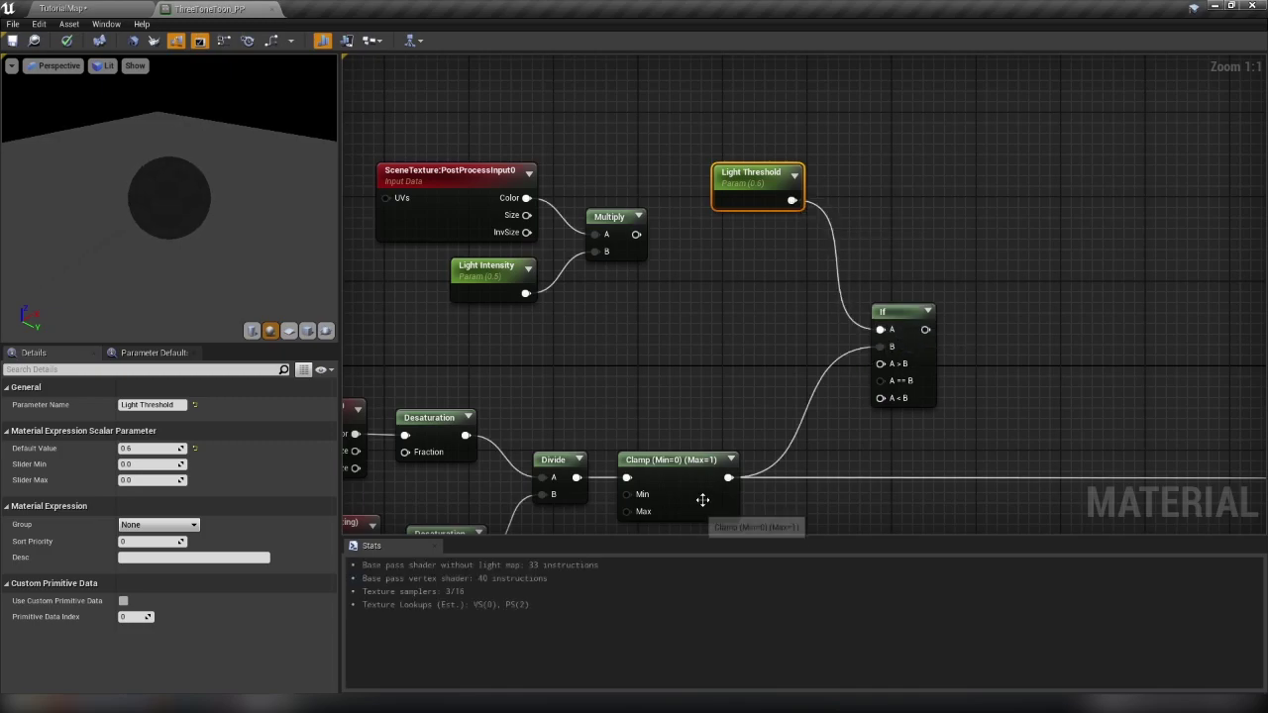
right_click_drag(735, 382, 676, 313)
right_click_drag(541, 255, 626, 303)
left_click_drag(427, 294, 639, 190)
left_click_drag(660, 234, 733, 308)
right_click_drag(769, 341, 688, 318)
left_click(455, 273)
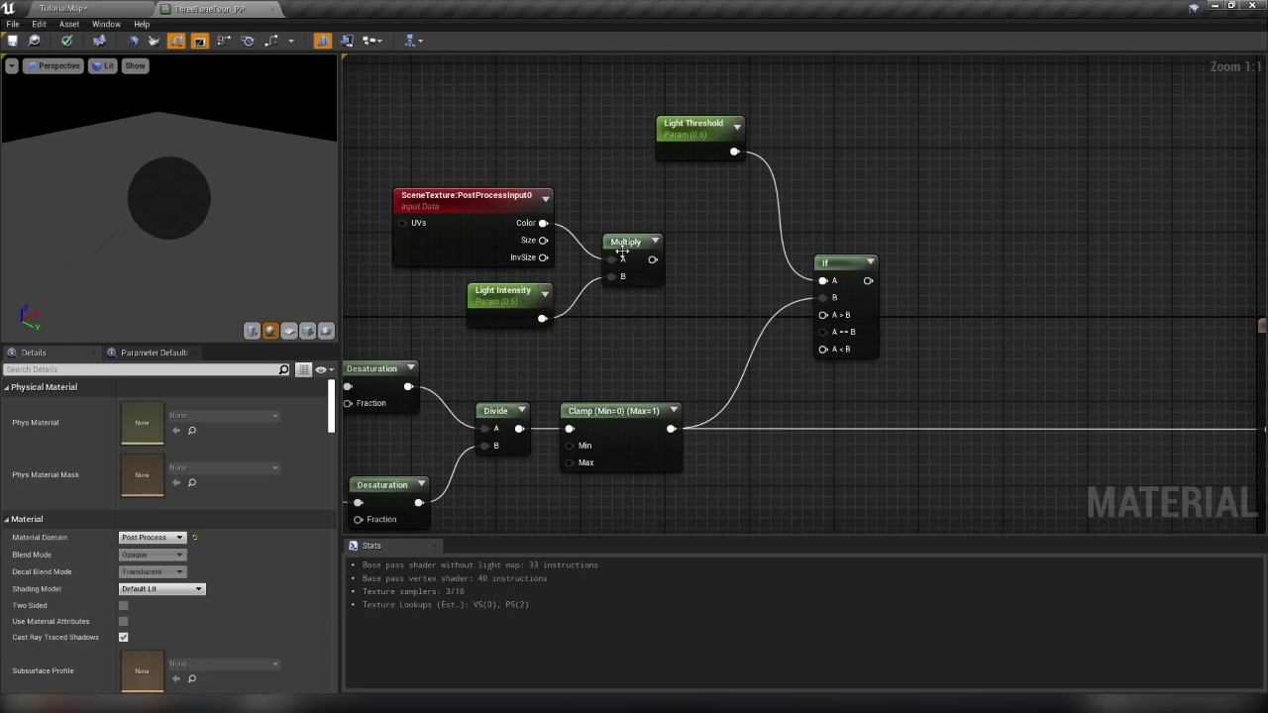
left_click_drag(653, 259, 823, 315)
- Review the clamped lighting chain, the Light Threshold parameter and the Light Intensity multiplication that feed the If node
right_click_drag(458, 323, 761, 206)
left_click_drag(381, 265, 927, 397)
mouse_move(928, 278)
right_mouse_down()
mouse_move(908, 276)
mouse_move(935, 273)
right_mouse_up()
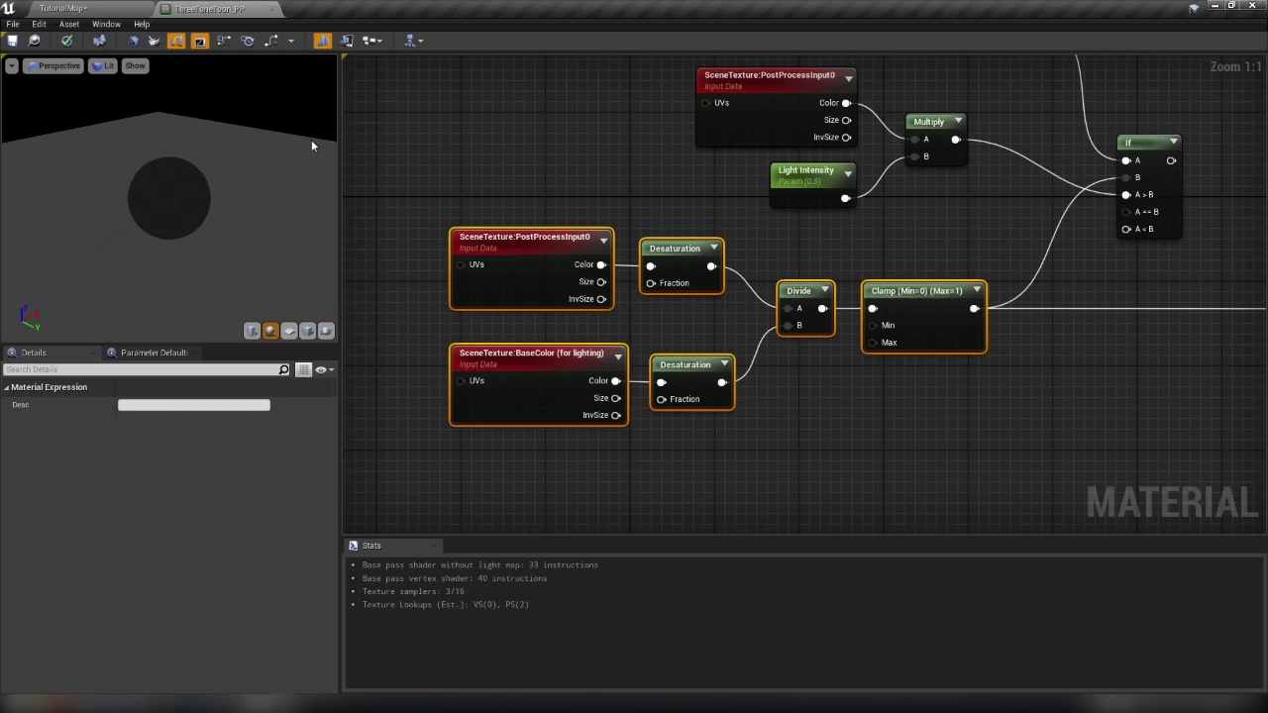
right_click_drag(765, 195, 633, 297)
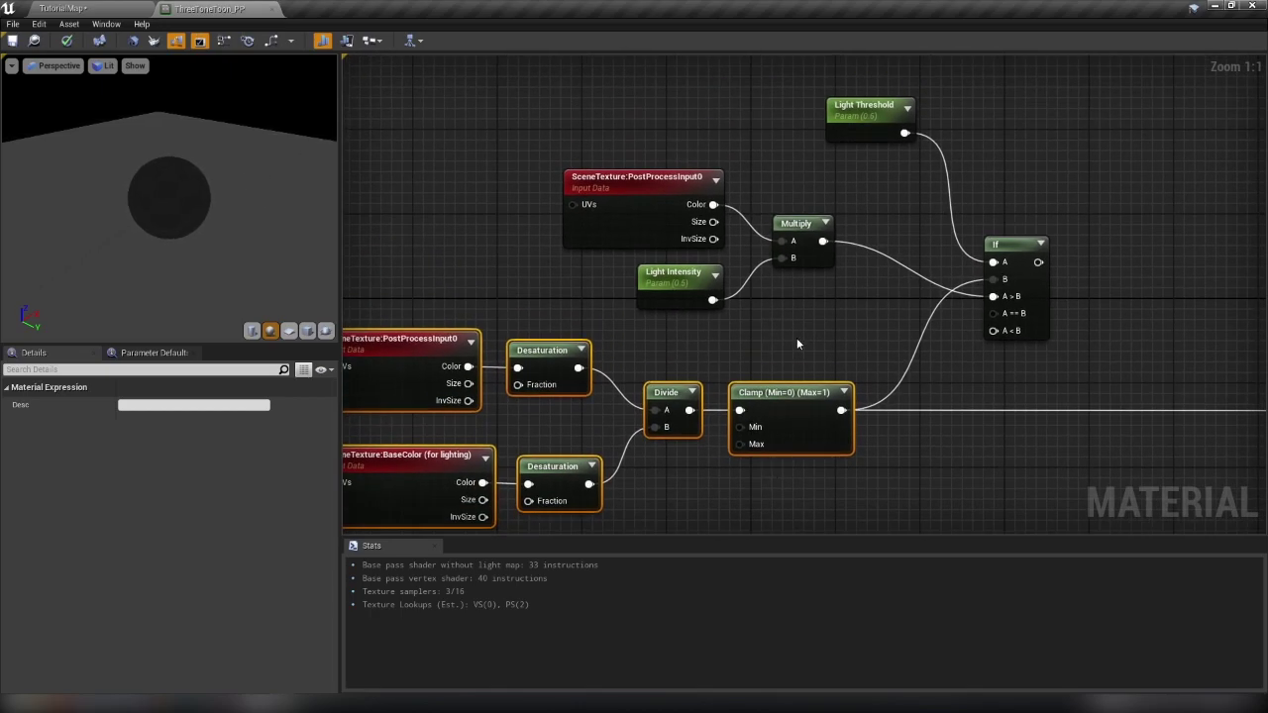
left_click_drag(847, 139, 869, 162)
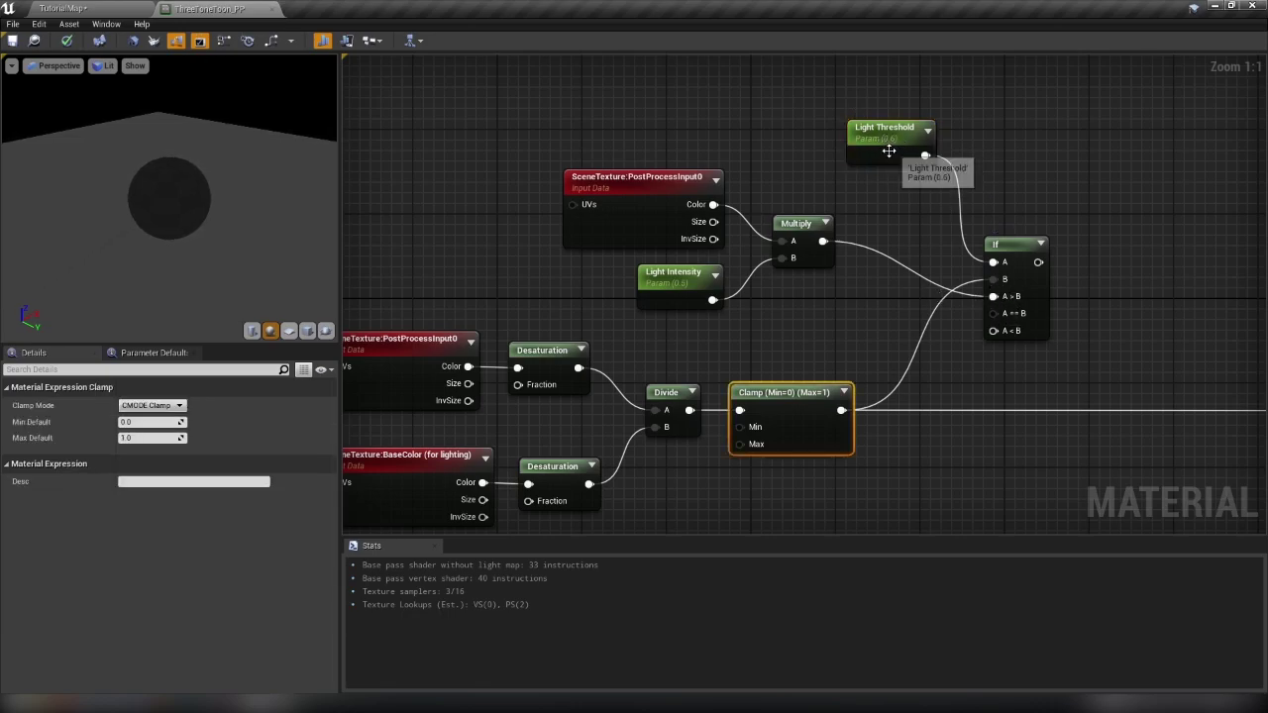
left_click(878, 133)
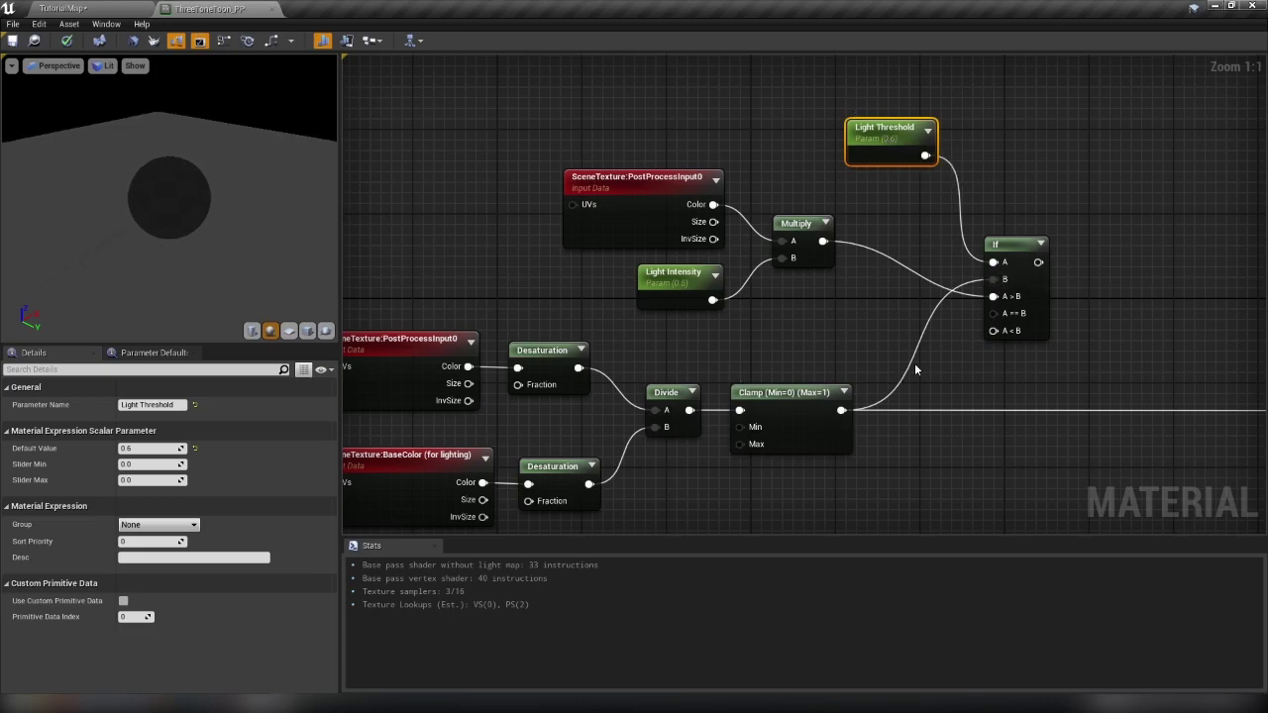
left_click_drag(597, 218, 827, 304)
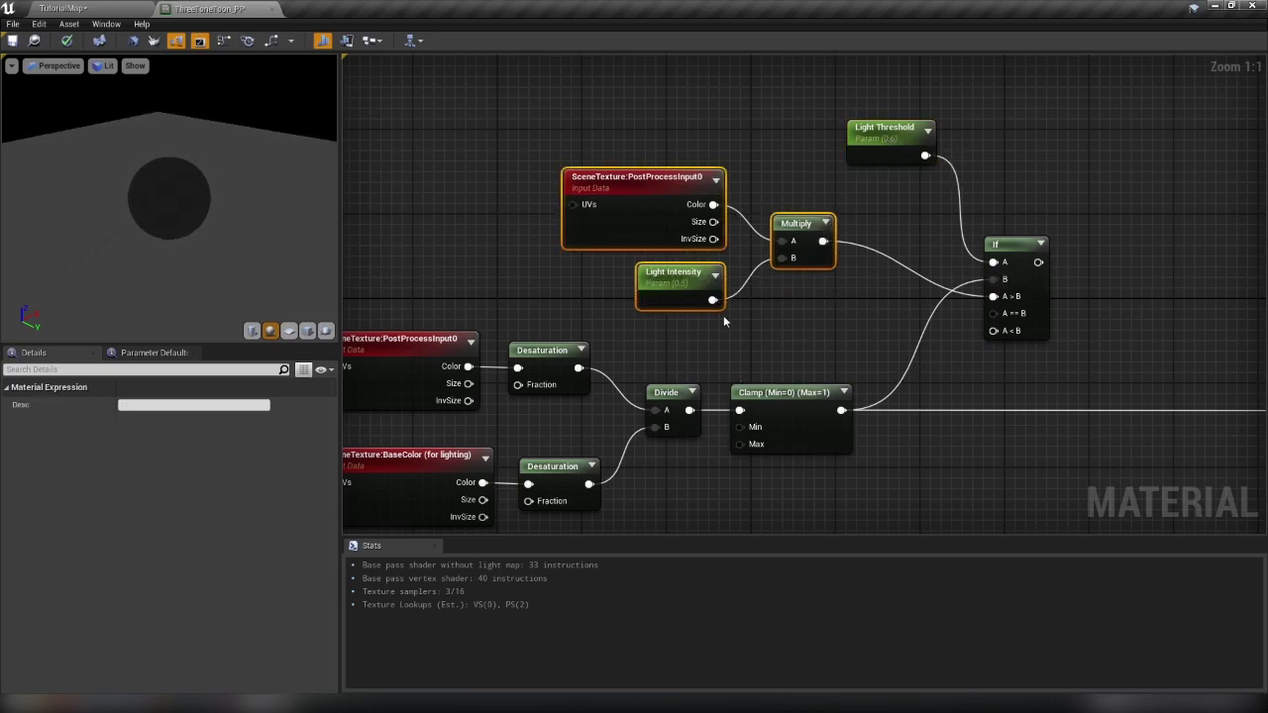
- Add a Constant node with value 0 and connect it to the If node's A < B input
right_click_drag(958, 341, 637, 243)
right_click_drag(927, 267, 870, 319)
left_click(870, 319)
right_click_drag(957, 370, 853, 339)
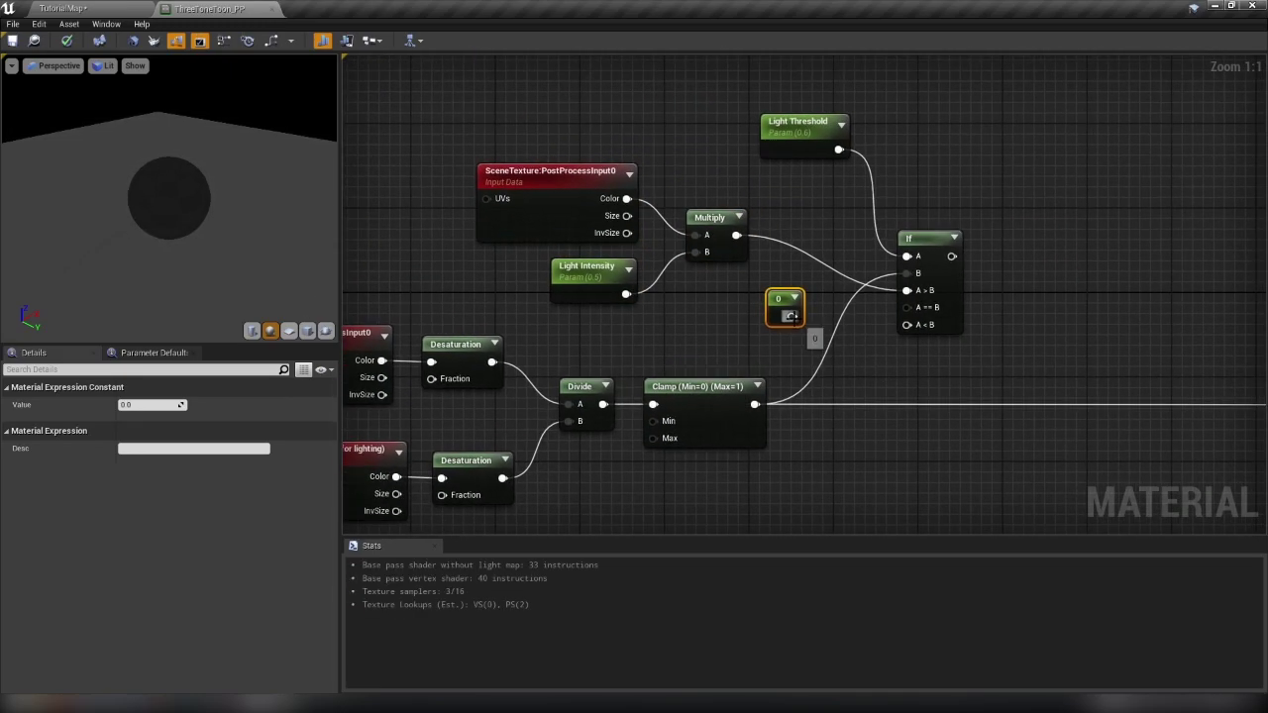
left_click_drag(791, 316, 830, 316)
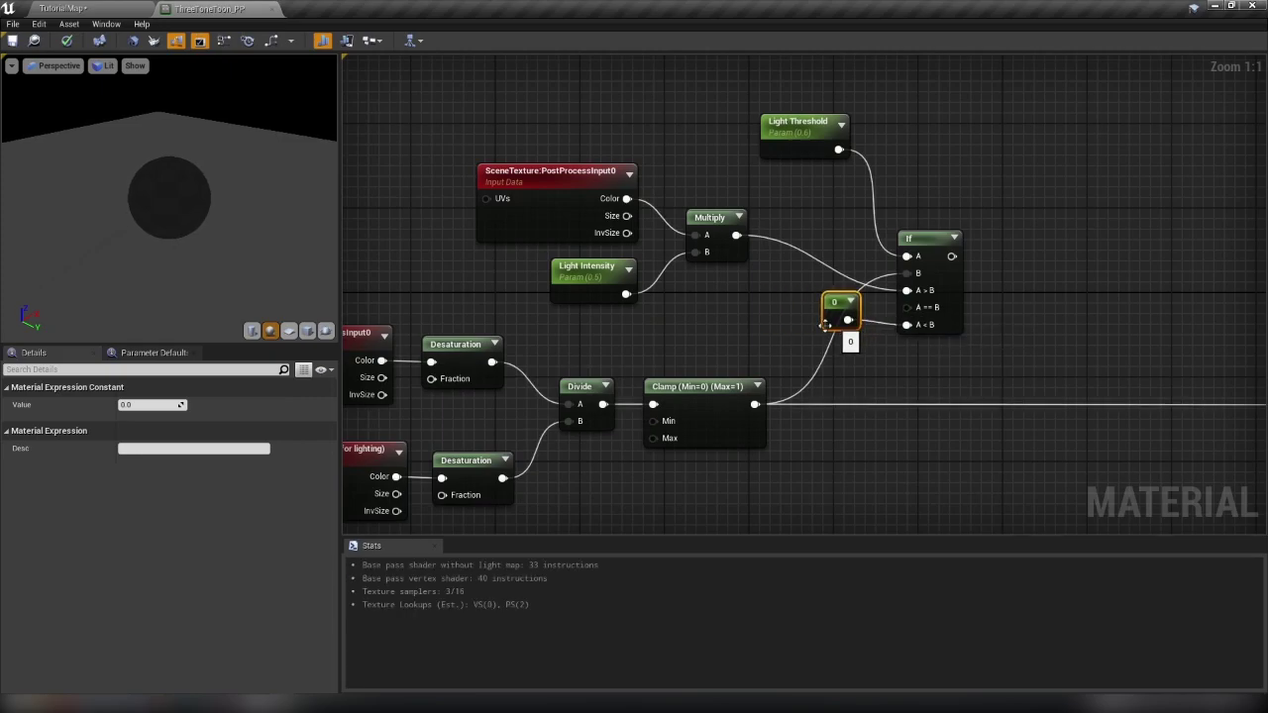
- Duplicate the Light Threshold, PostProcessInput0, Light Intensity, Multiply, Constant and If nodes and place the copies below the lighting chain
right_click_drag(832, 390, 902, 376)
left_click_drag(555, 92, 966, 322)
right_click_drag(881, 460, 870, 297)
key("ctrl+c")
key("ctrl+v")
left_click_drag(866, 370, 796, 359)
right_click_drag(946, 374, 922, 291)
right_click_drag(855, 366, 930, 288)
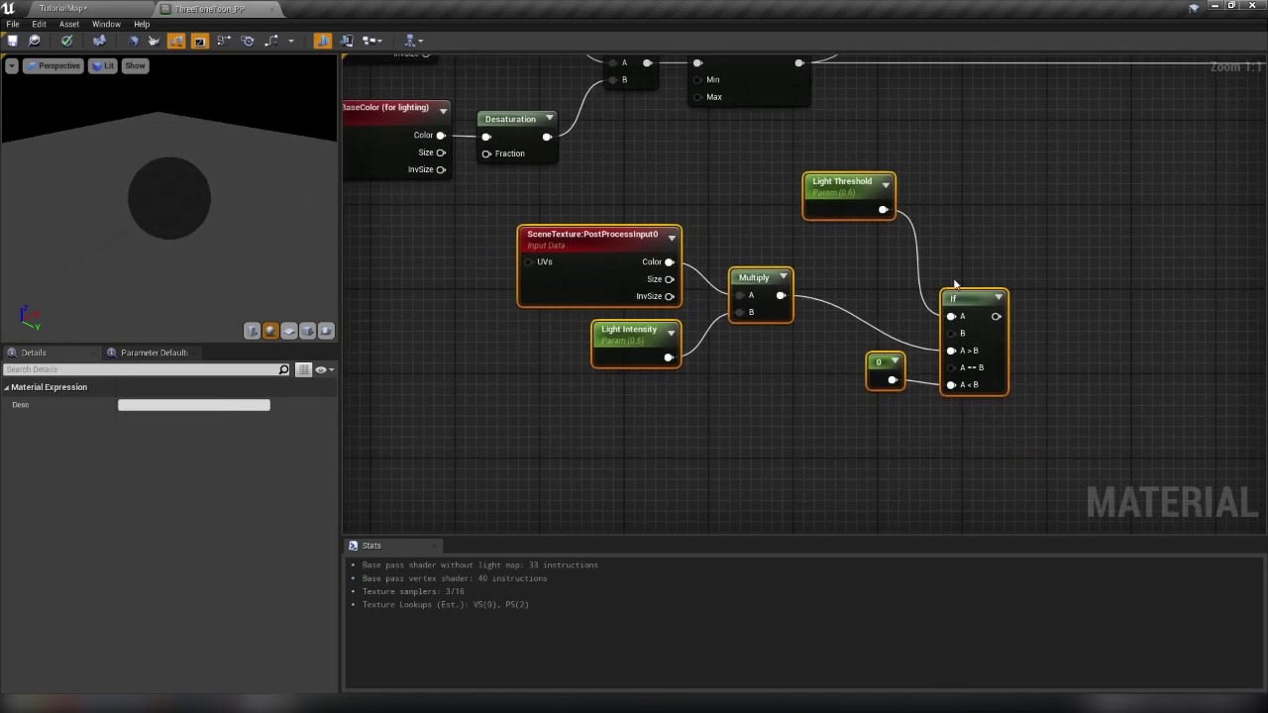
- Connect the Clamp output to the copied If node's A input and the copied Light Threshold to its B input
right_click_drag(847, 262, 839, 286)
right_click_drag(854, 229, 754, 187)
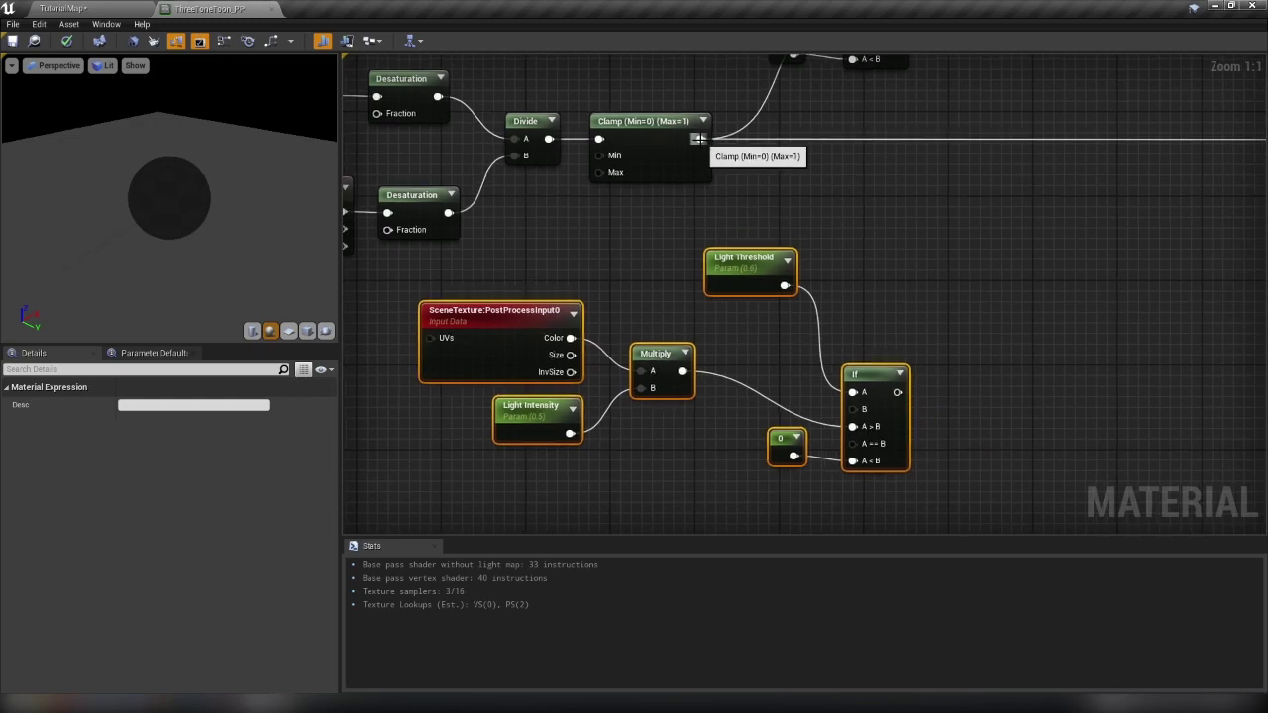
left_click_drag(700, 140, 858, 396)
left_click_drag(730, 277, 853, 420)
left_click(702, 294)
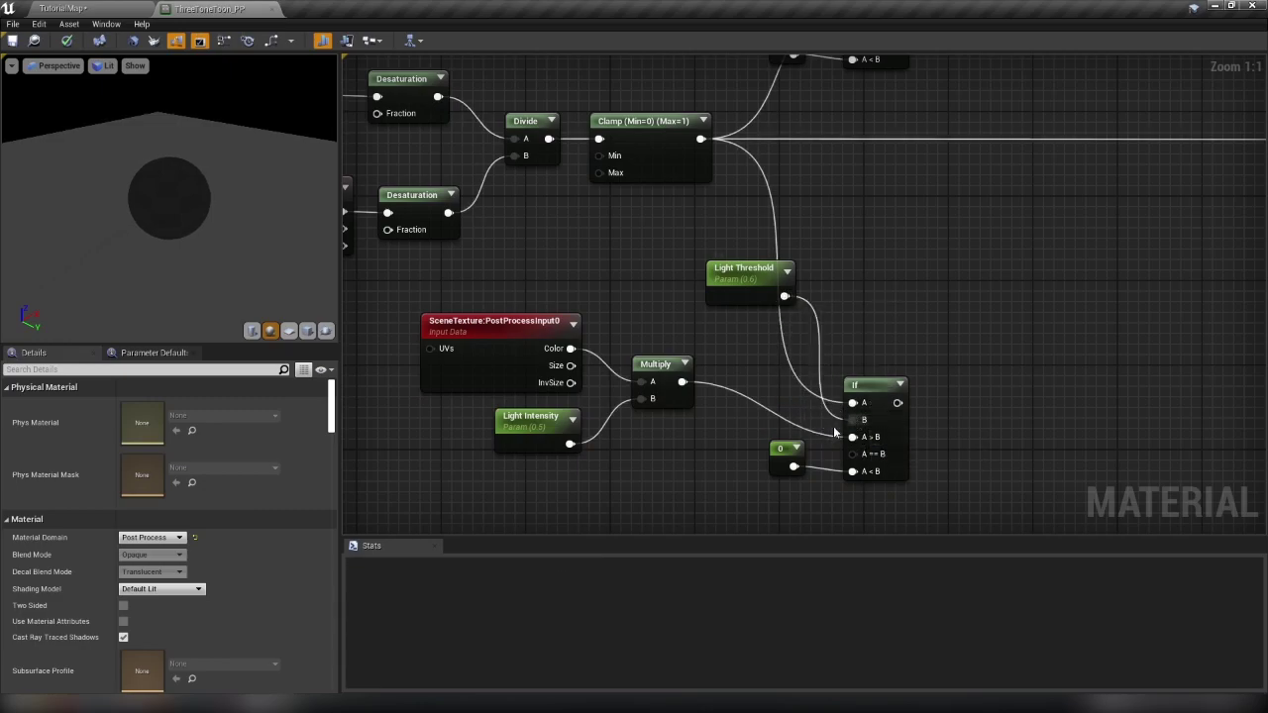
- Swap the copied If node's connections so Multiply feeds A < B and the 0 constant feeds A > B
right_click_drag(768, 394, 791, 317)
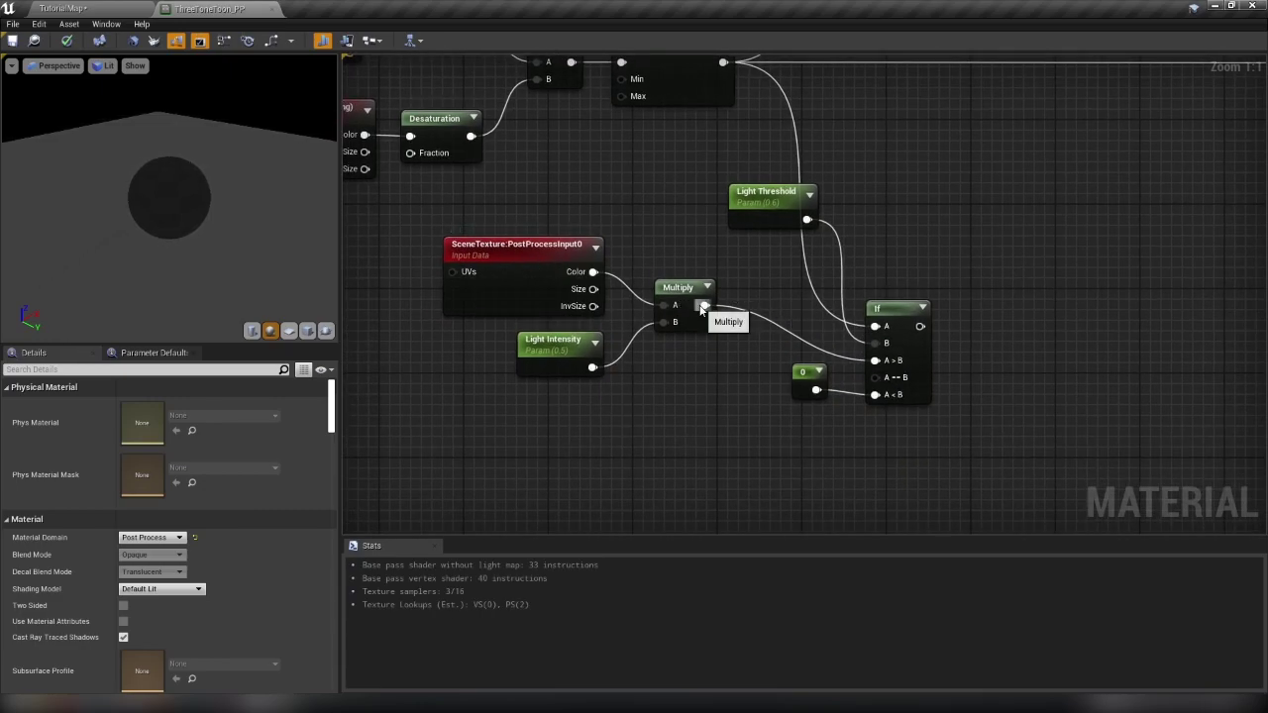
left_click_drag(702, 305, 834, 353, "ctrl")
left_click(715, 315)
right_click_drag(741, 359, 783, 401)
- Rename the copied Light Threshold parameter to Shadow Threshold
left_click(796, 237)
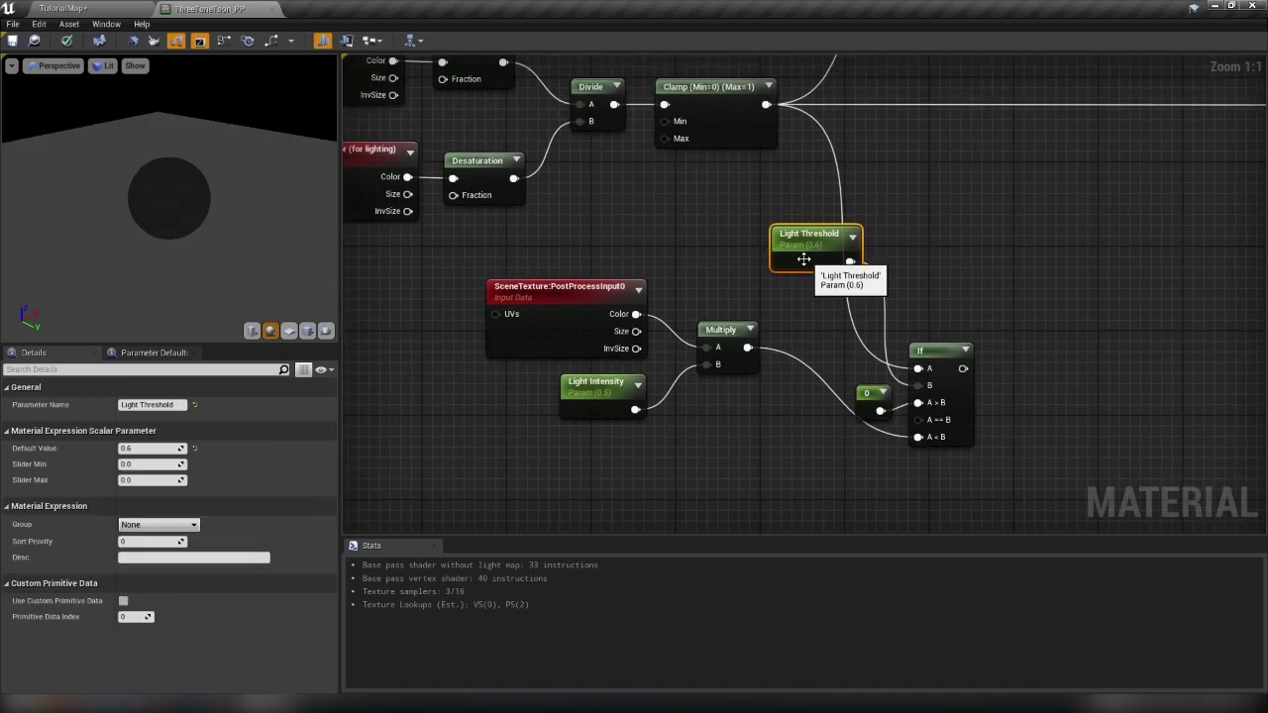
double_click(796, 238)
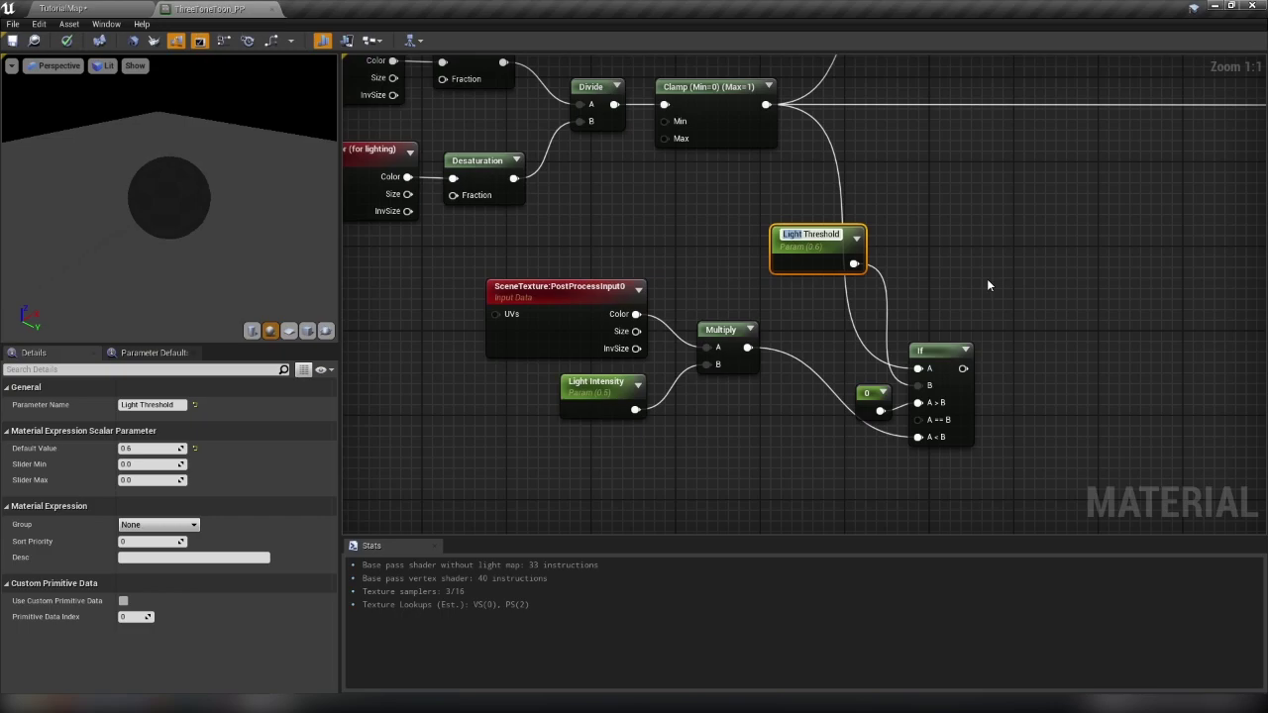
type("Shadow")
key("Return")
- Rename the copied Light Intensity parameter to Shadow Intensity
left_click(590, 382)
double_click(585, 382)
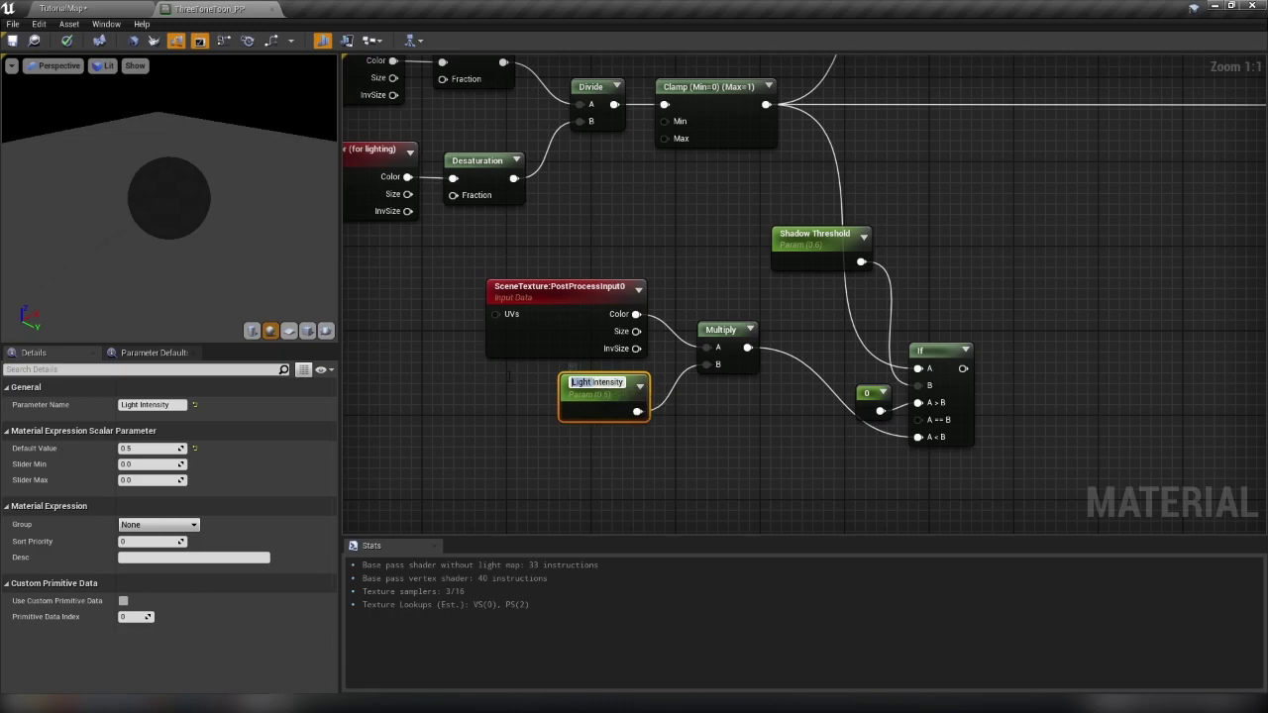
type("Shadow")
key("Return")
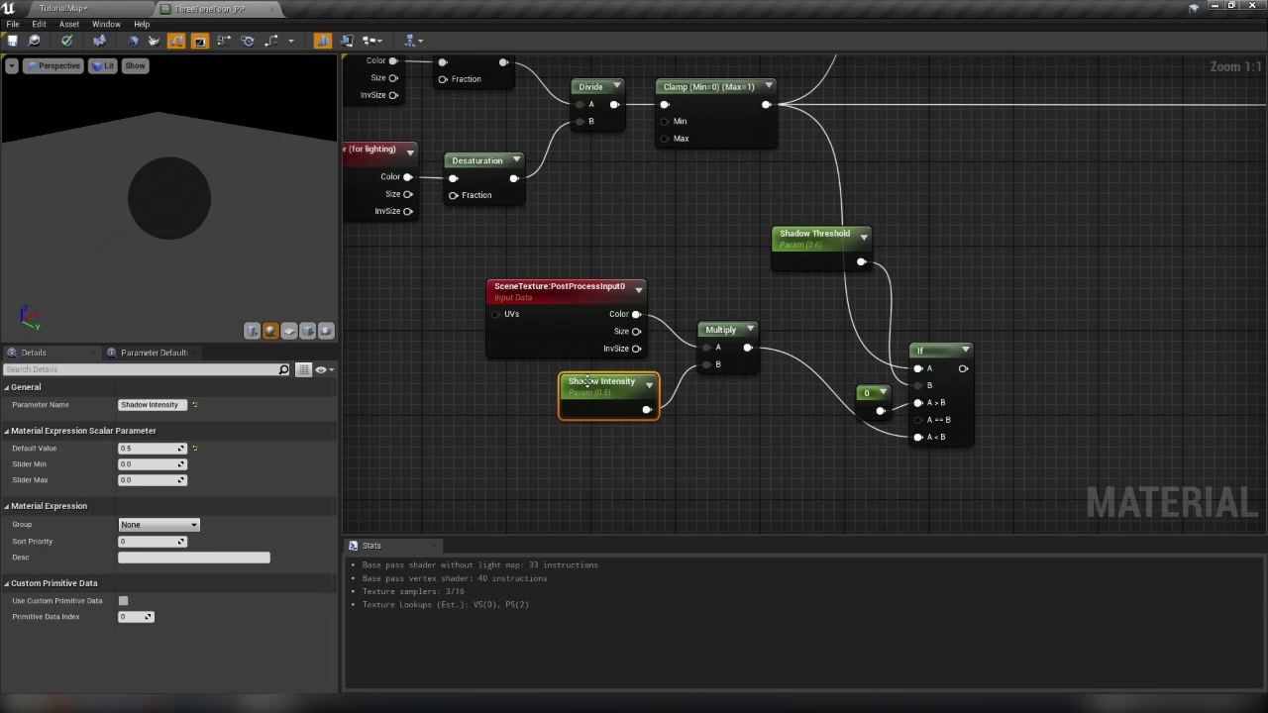
- Set the default value of Shadow Intensity to 0.25 and of Shadow Threshold to 0.3
left_click(149, 449)
type("0.35")
key("Return")
left_click(738, 218)
left_click(814, 237)
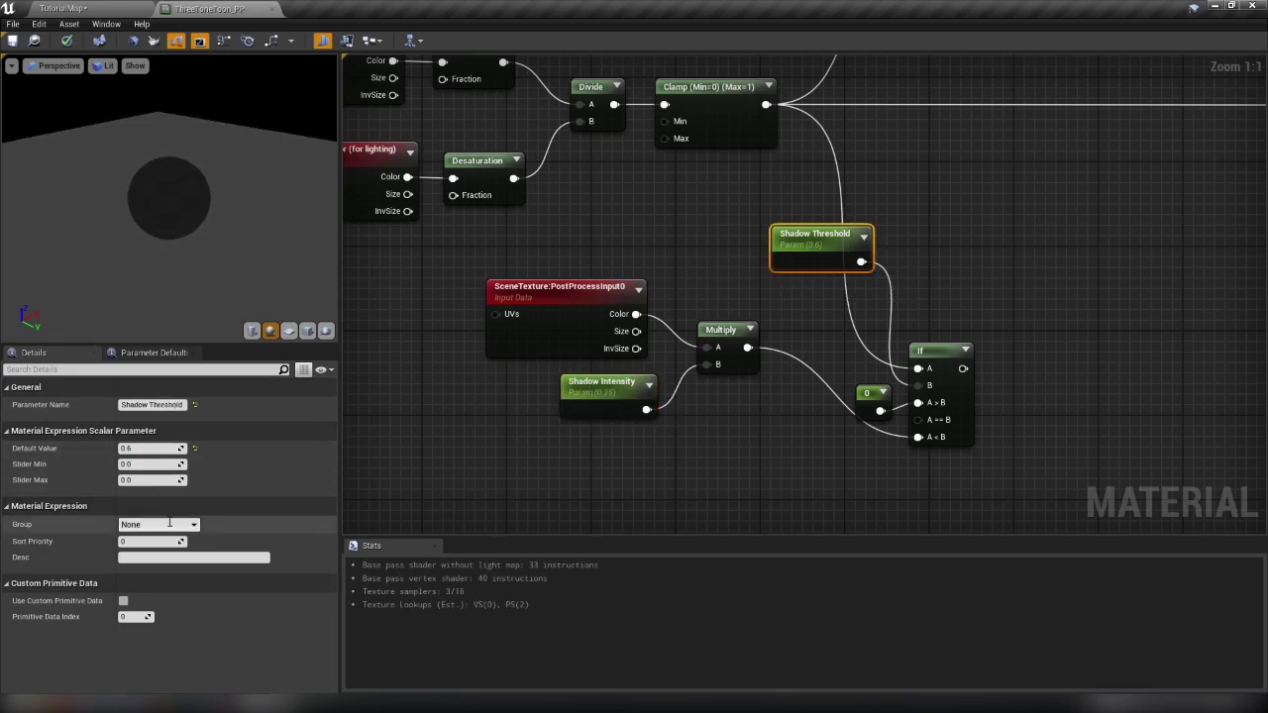
left_click(150, 449)
- Combine both If outputs with an Add node connected to the material's Emissive Color, and save the material
right_click_drag(966, 266, 699, 372)
scroll(799, 339, "down", 2)
right_click_drag(656, 323, 743, 303)
left_click_drag(738, 138, 738, 448)
type("add")
key("Return")
left_click_drag(843, 232, 1039, 253)
left_click(12, 41)
- In TutorialMap, create a material instance of ThreeToneToon_PP and assign it to the post-process volume's second material slot
left_click(70, 7)
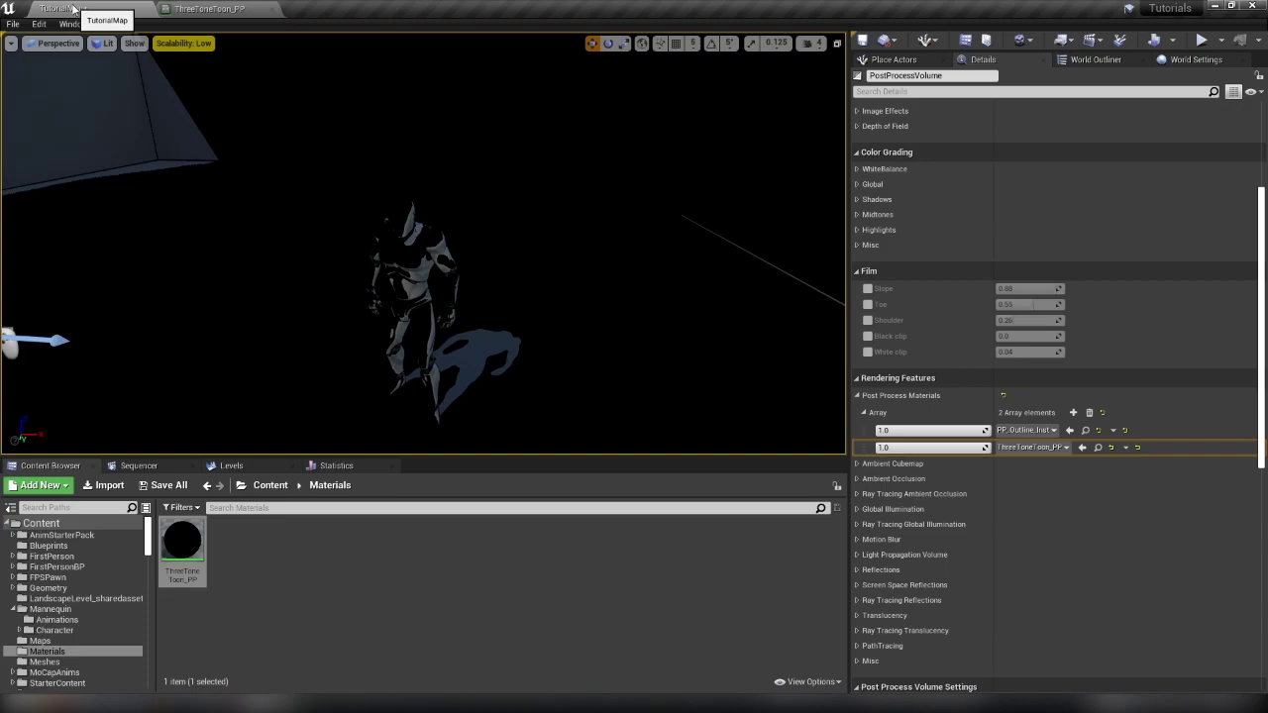
left_click_drag(423, 244, 734, 213, "alt")
right_click_drag(426, 248, 426, 248)
right_click(178, 541)
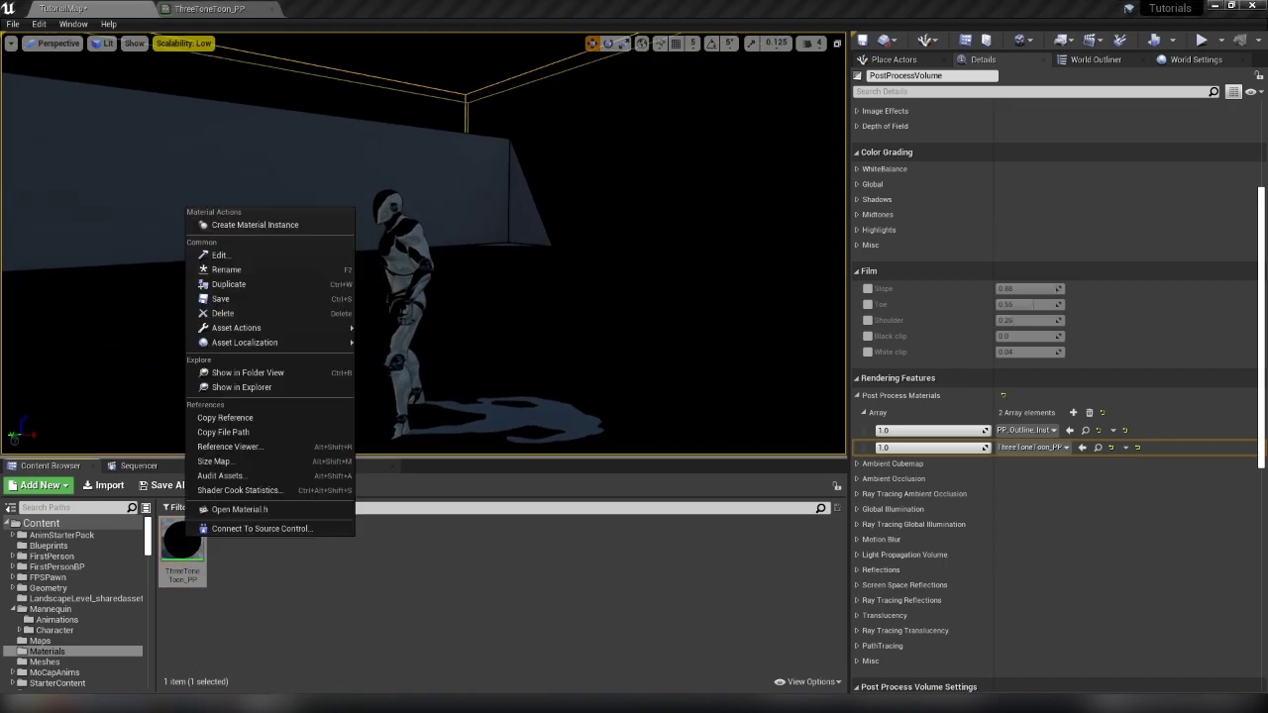
left_click(277, 221)
key("Return")
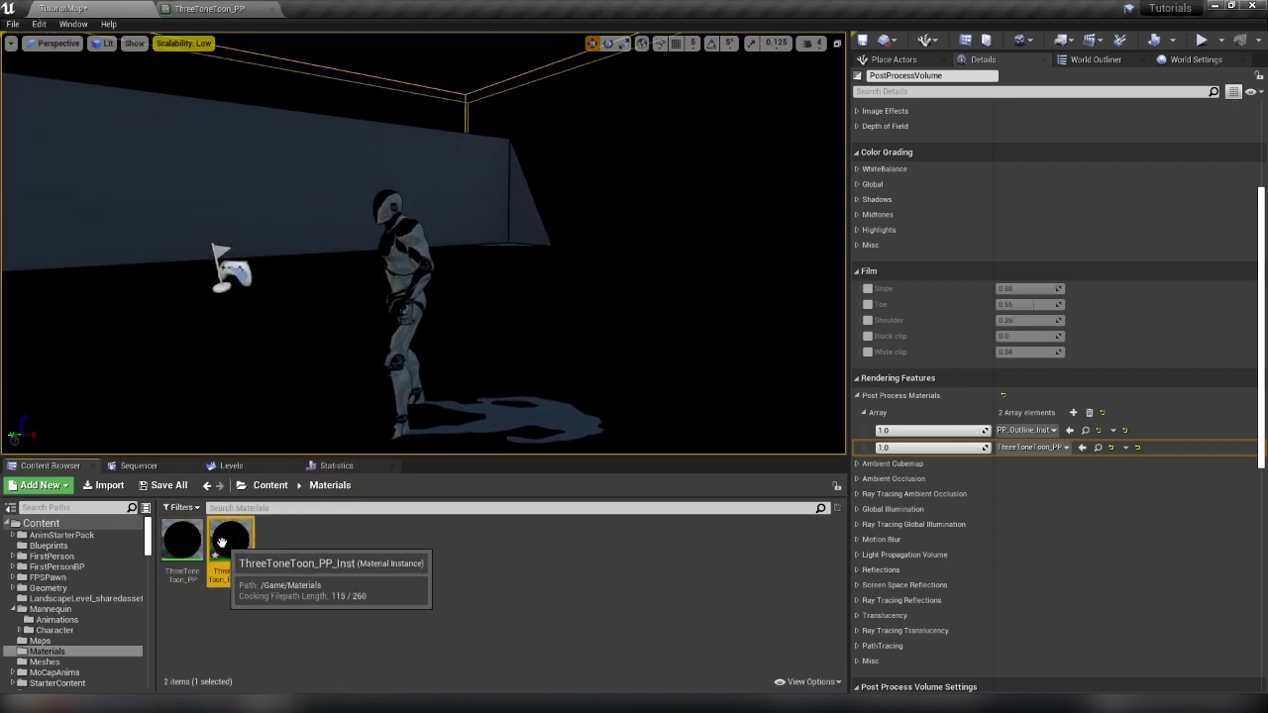
left_click_drag(231, 545, 1016, 450)
- Open ThreeToneToon_PP_Inst and enable overrides for Light Intensity, Light Threshold, Shadow Intensity and Shadow Threshold
double_click(1016, 450)
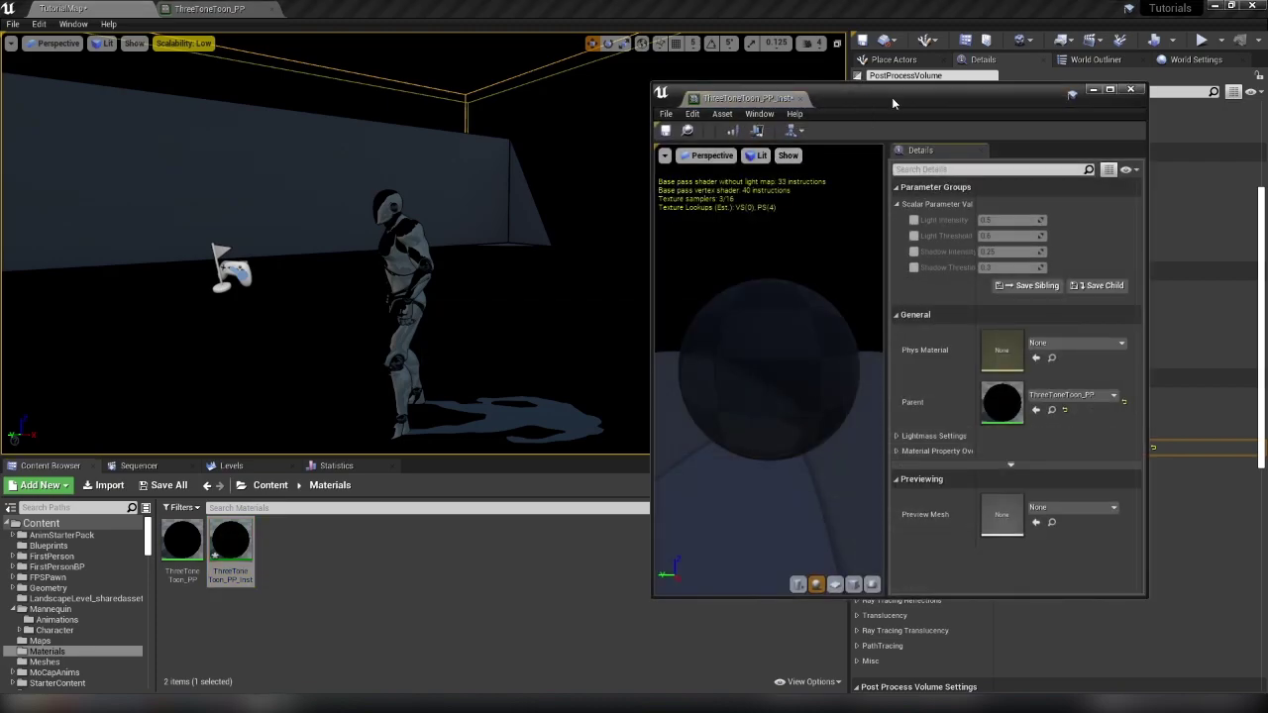
left_click_drag(894, 104, 818, 115)
left_click(837, 231)
left_click(838, 247)
left_click(837, 263)
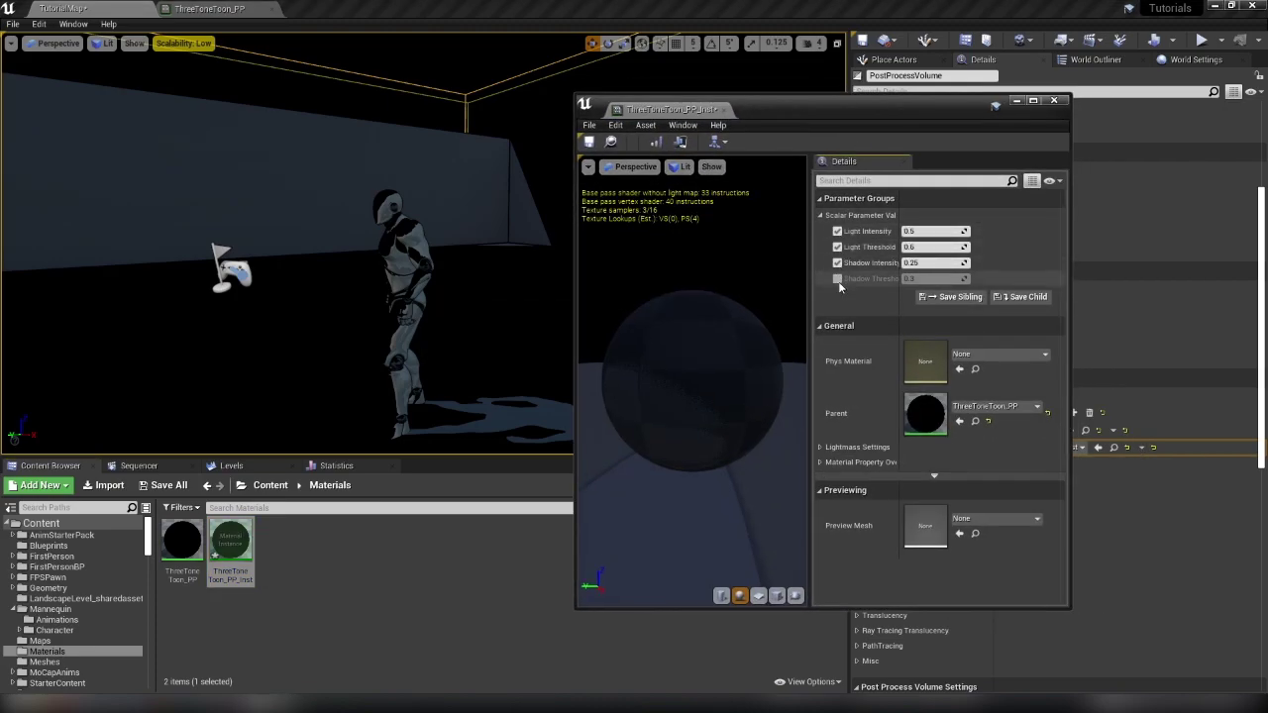
left_click(837, 278)
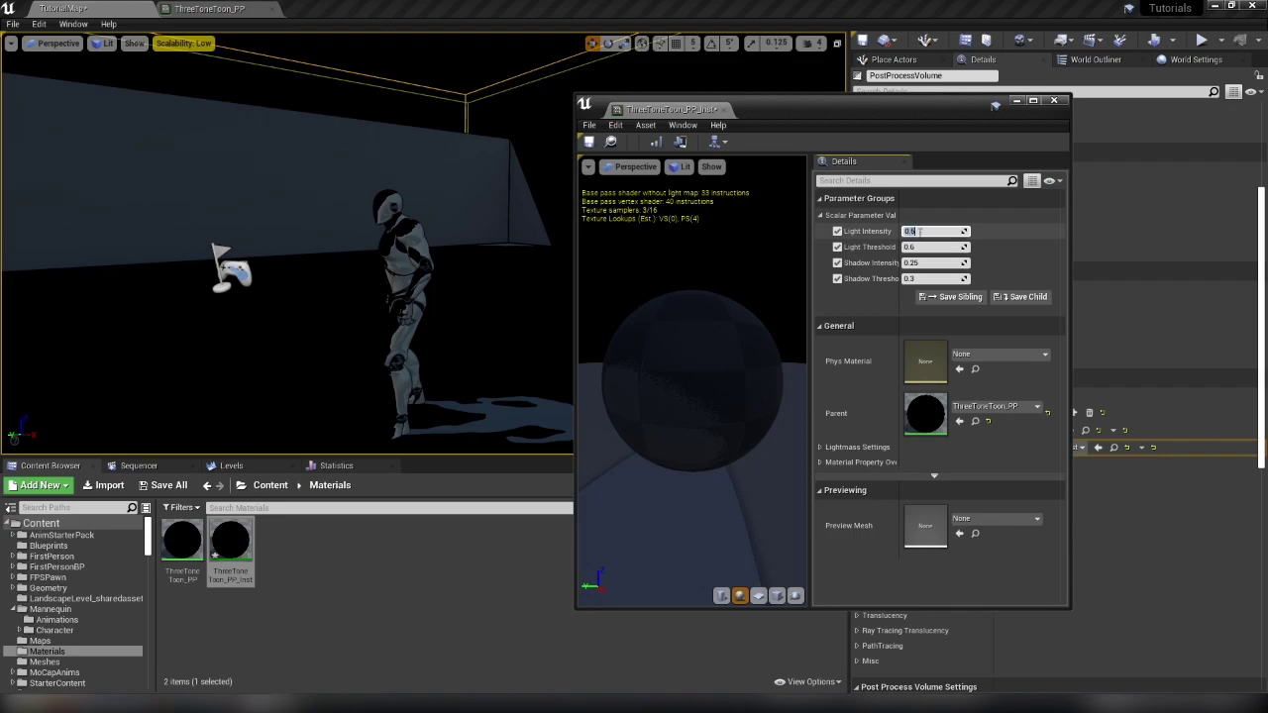
- Set the instance's Light Intensity to 0.57 and Light Threshold to 0.8
left_click_drag(919, 231, 931, 231)
left_click(927, 247)
type("0.8")
key("Return")
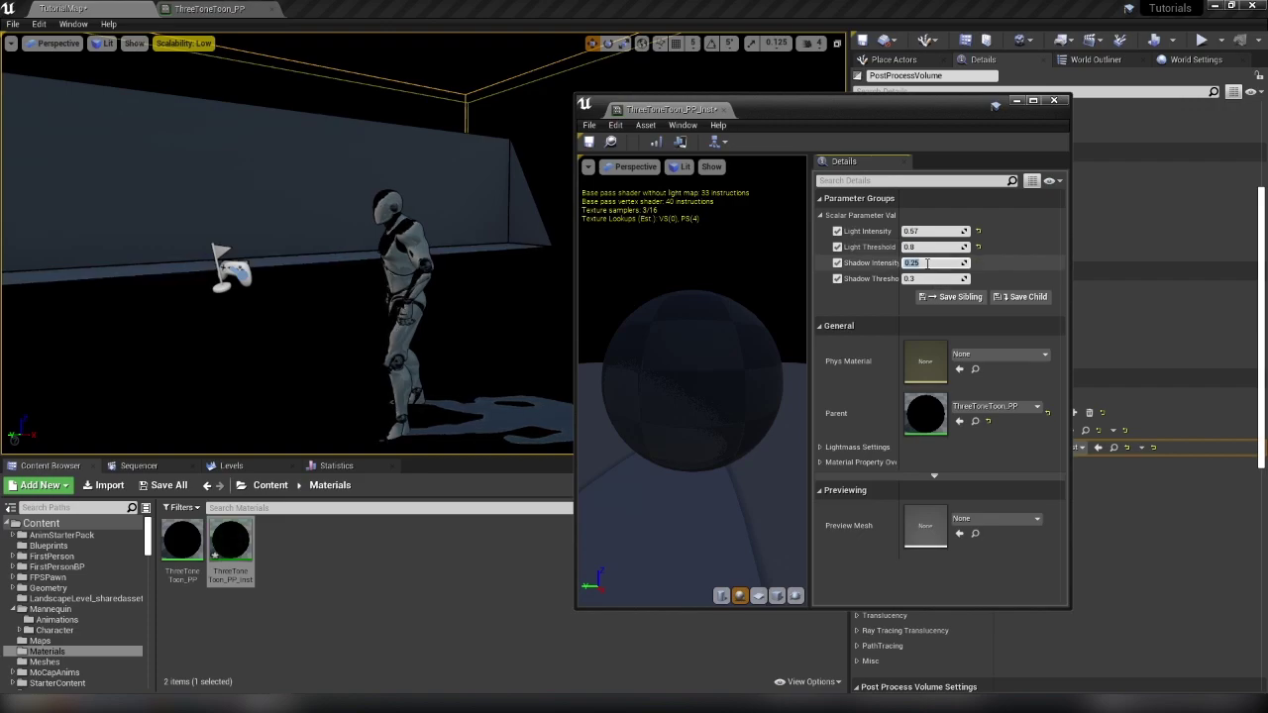
- Set the instance's Shadow Intensity to -0.3 and Shadow Threshold to 0.5
key("Return")
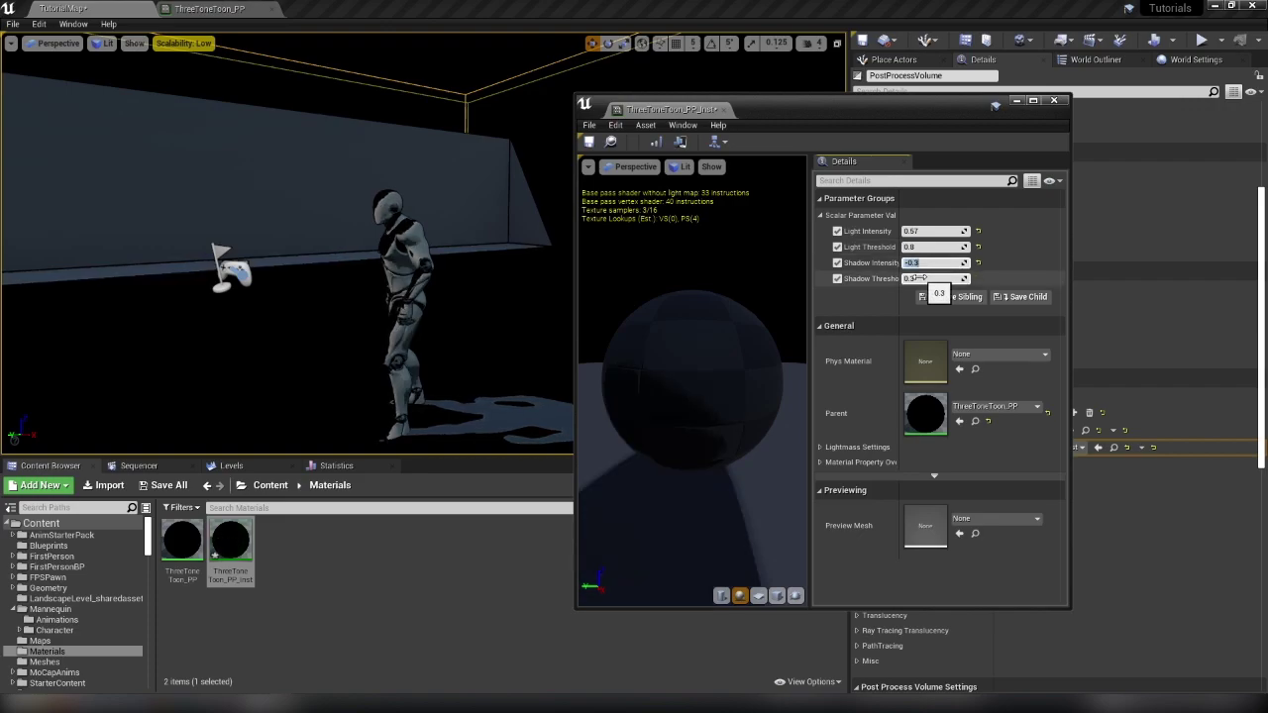
left_click(919, 279)
type("0.5")
key("Return")
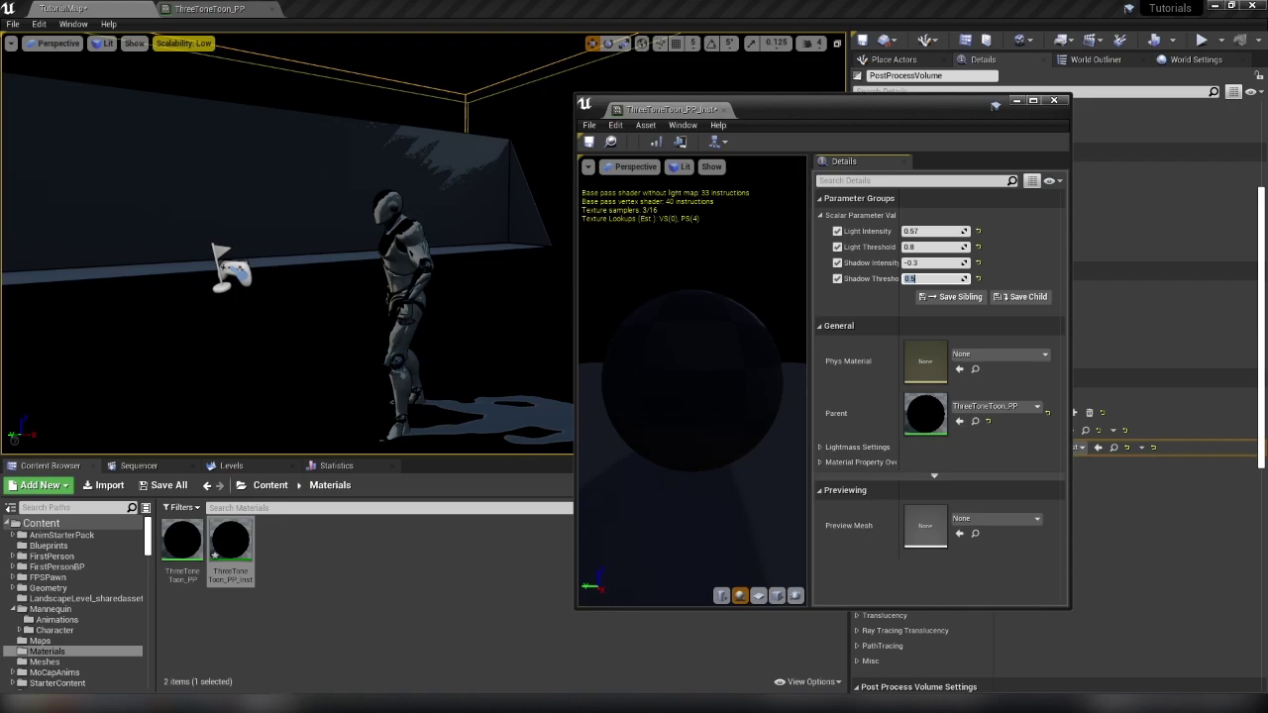
- Inspect the toon-shaded character in the level from another angle and move the material instance window out of the way
left_click_drag(396, 278, 466, 307, "alt")
left_click_drag(724, 109, 724, 140)
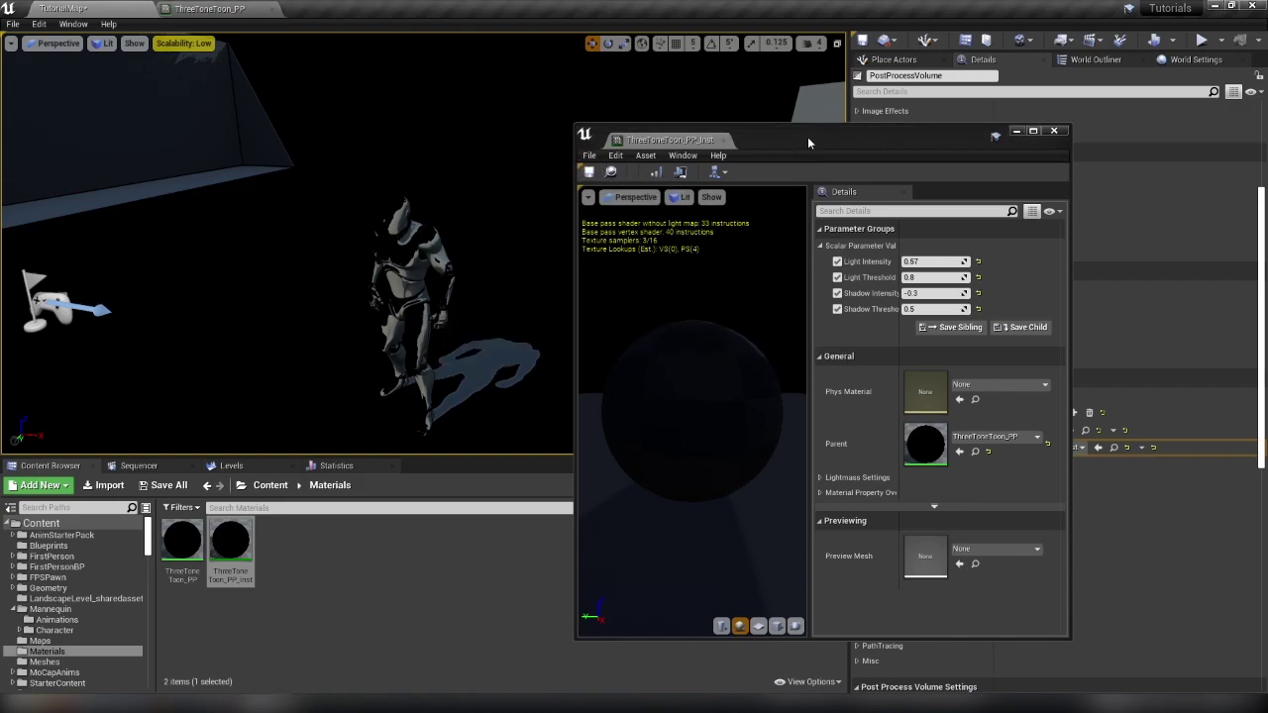
left_click_drag(810, 142, 0, 192)
- Return to the ThreeToneToon_PP graph and examine the two If nodes feeding the Add node
left_click(212, 8)
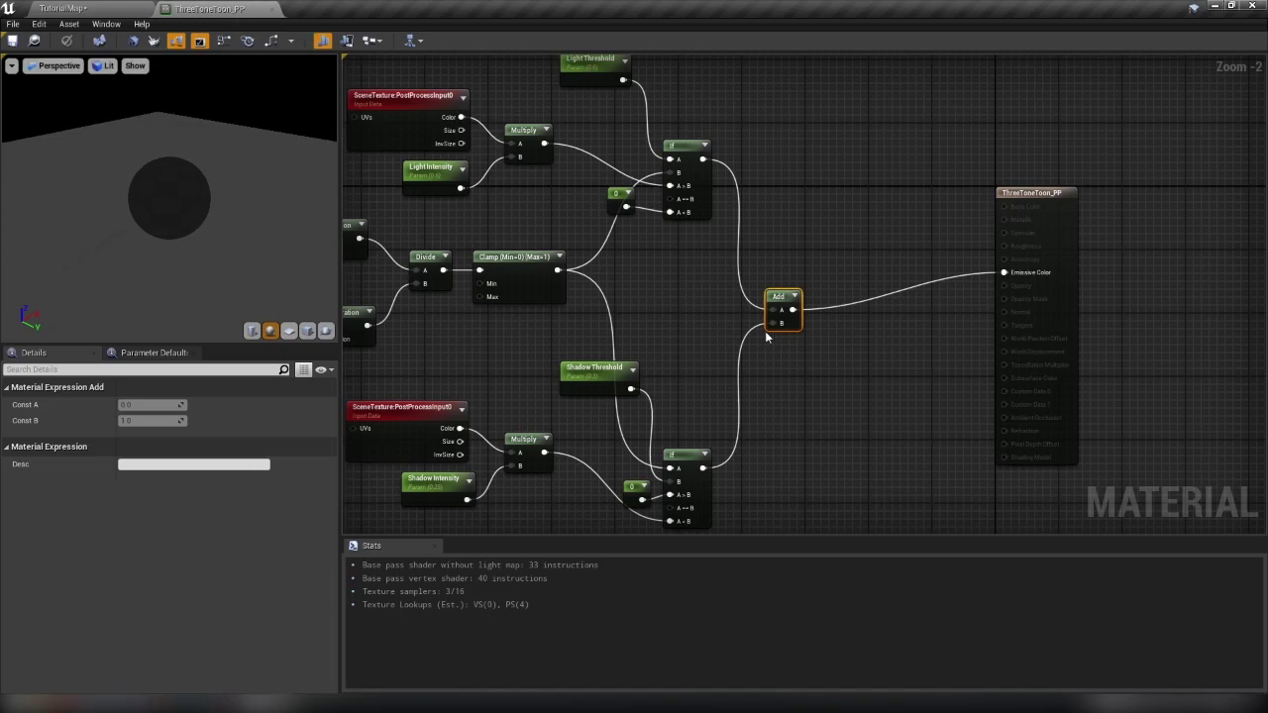
right_click_drag(782, 339, 714, 365)
right_click_drag(553, 319, 608, 287)
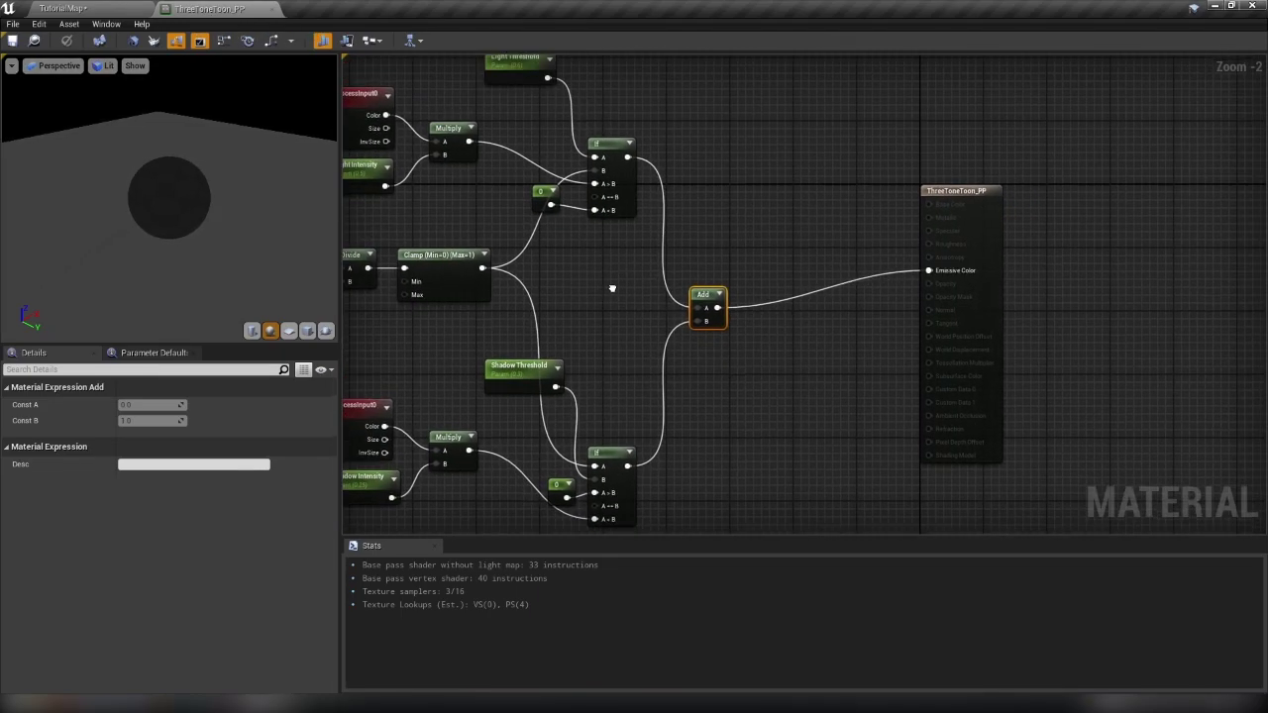
left_click(609, 174)
left_click(612, 486)
right_click_drag(741, 407, 669, 374)
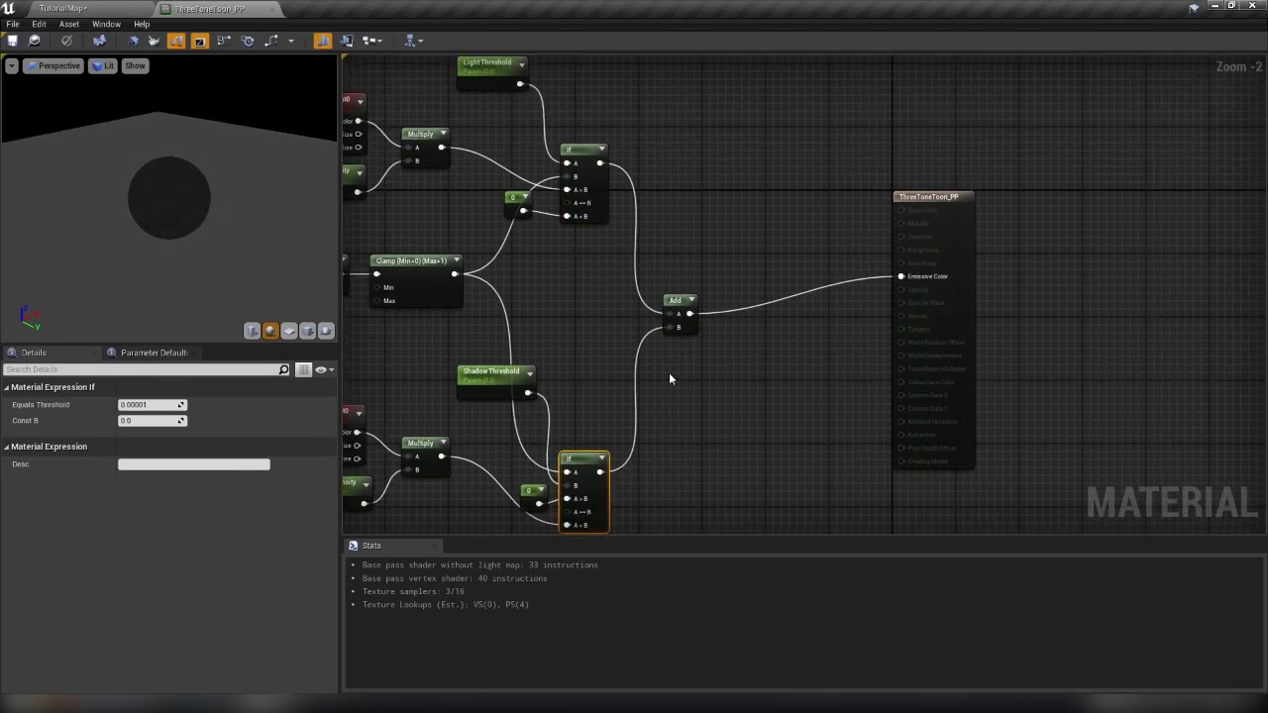
- Duplicate the SceneTexture:PostProcessInput0 node of the light branch and place the copy between the Add node and the material output
left_click(676, 303)
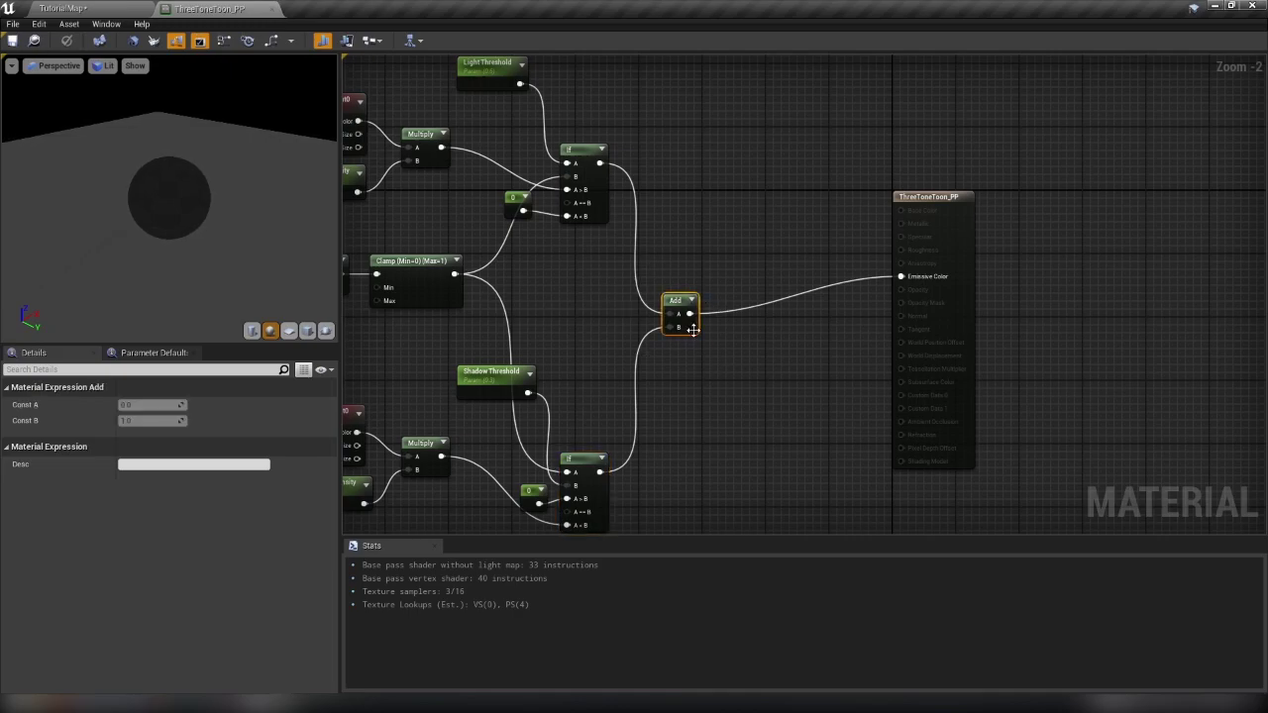
right_click_drag(737, 235, 1028, 270)
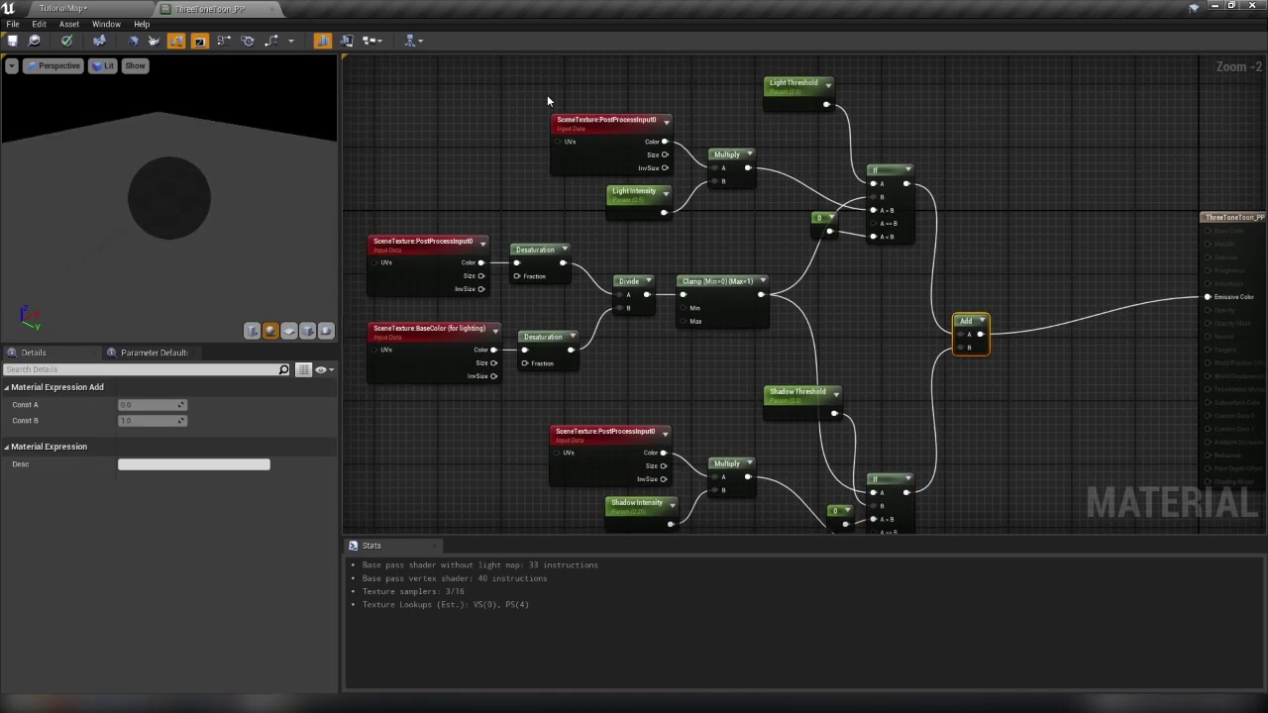
left_click(605, 130)
right_click_drag(931, 230, 718, 215)
key("ctrl+w")
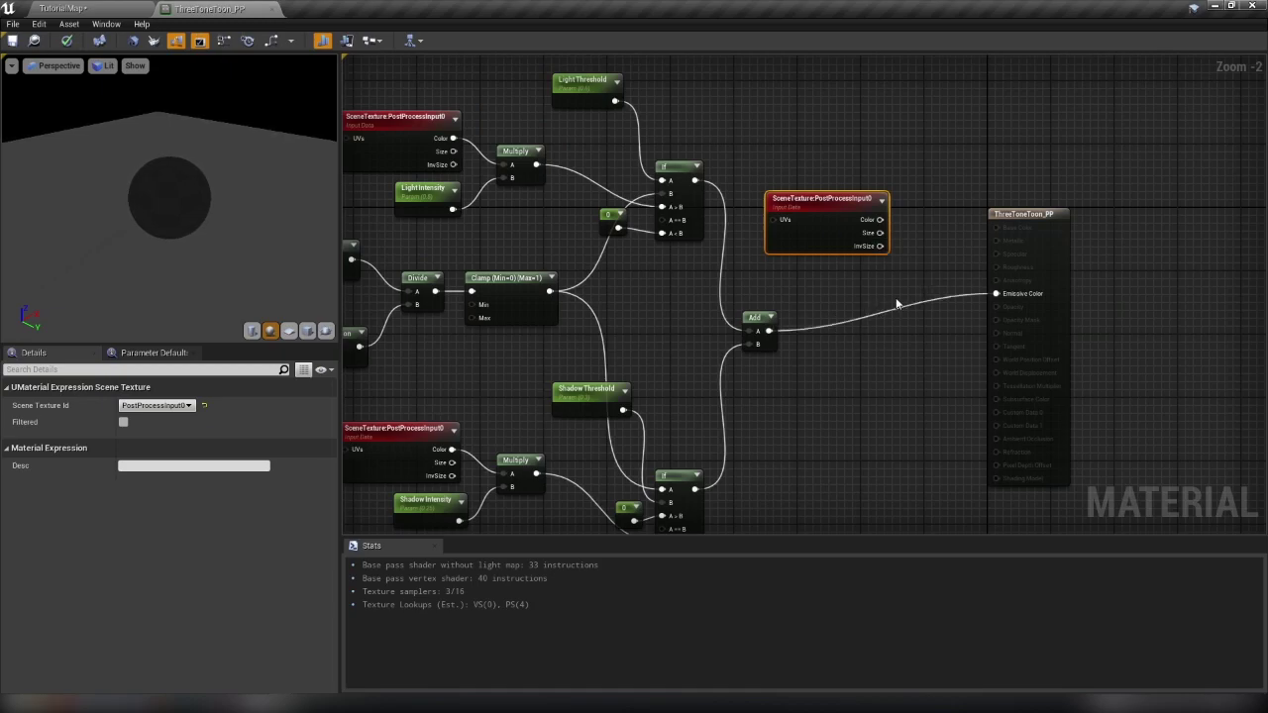
- Add a Lerp node after the Add node, feeding the new PostProcessInput0 Color into A and the Add result into B
left_click(880, 322)
left_click_drag(768, 330, 905, 337)
left_click_drag(880, 220, 909, 324)
- Feed the Add result through a Ceil node into the Lerp's Alpha and connect the Lerp output to Emissive Color
left_click_drag(768, 330, 917, 349)
type("ceil")
left_click(839, 414)
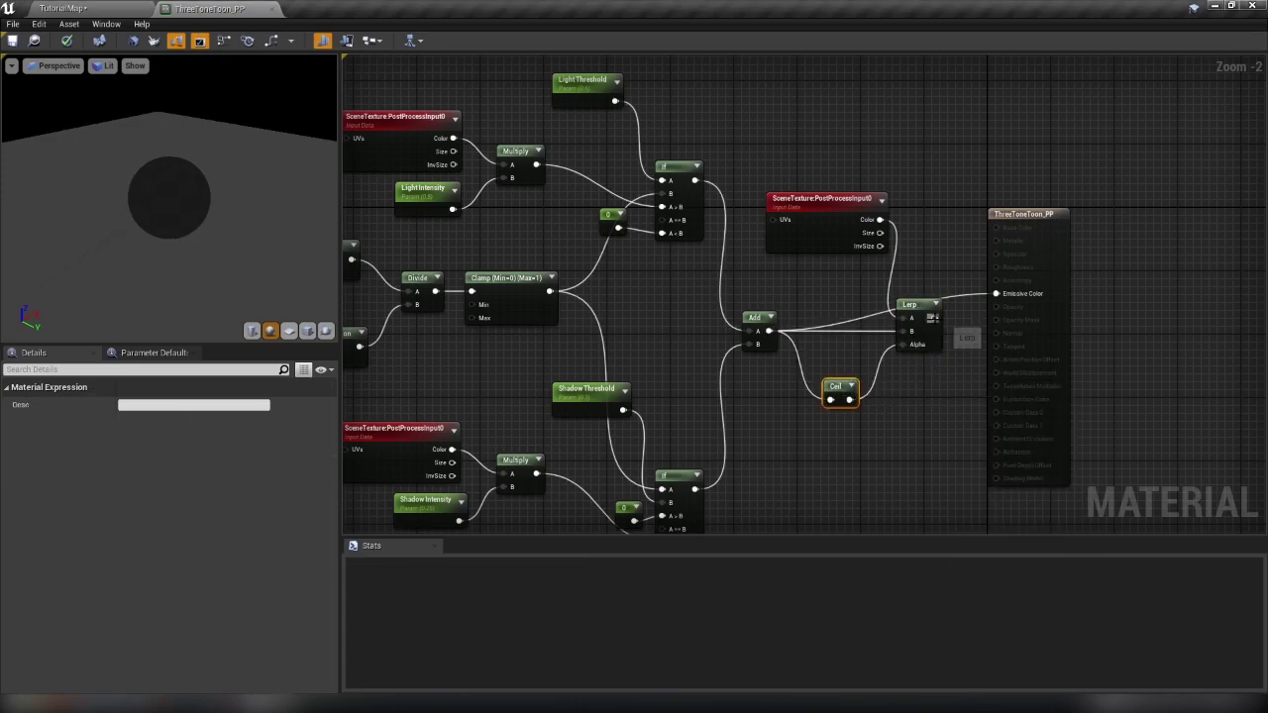
left_click_drag(933, 317, 999, 294)
- Move the Ceil and Lerp nodes closer to the Add node to tidy the graph
right_click_drag(818, 423, 867, 412)
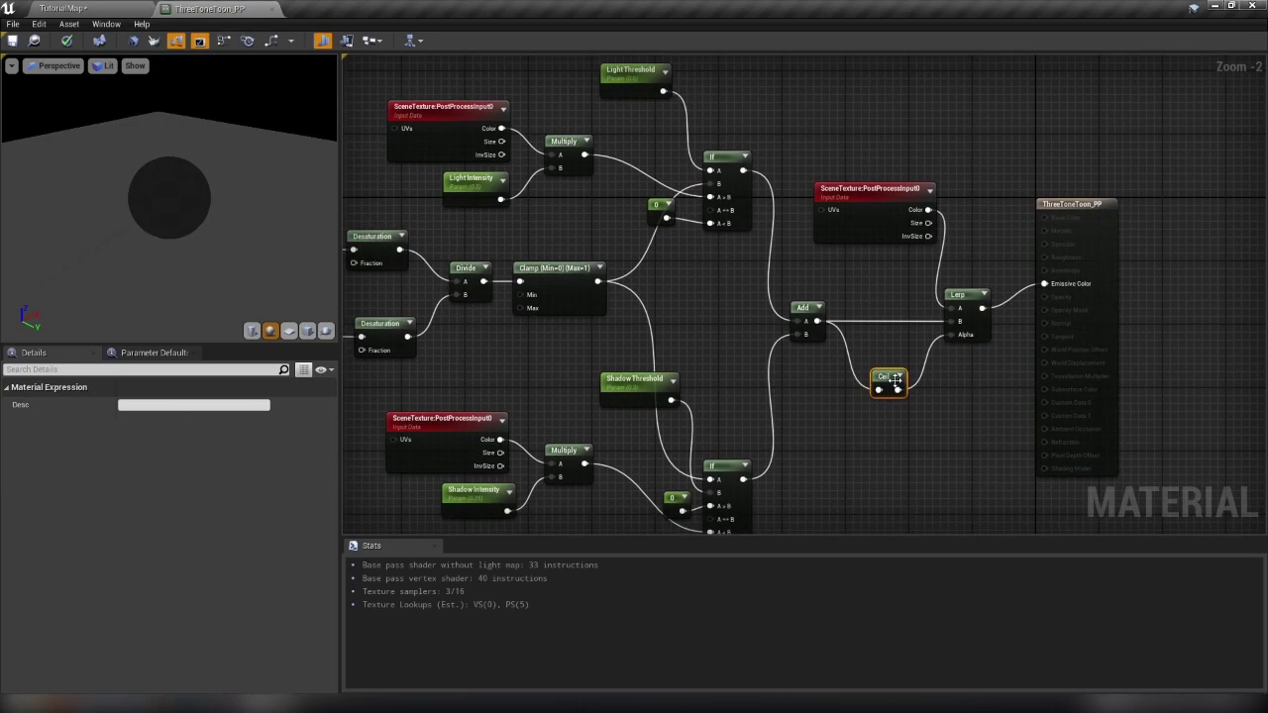
left_click_drag(883, 385, 858, 349)
left_click_drag(959, 294, 932, 290)
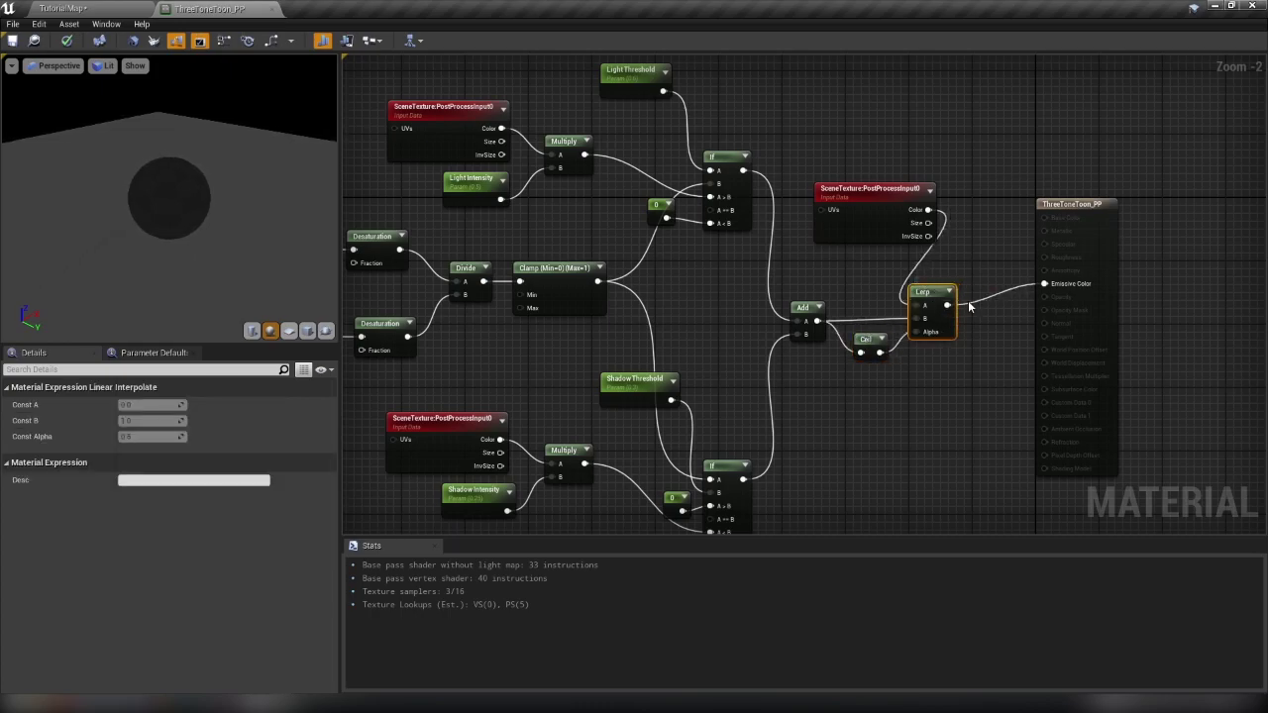
right_click(904, 381)
left_click(851, 416)
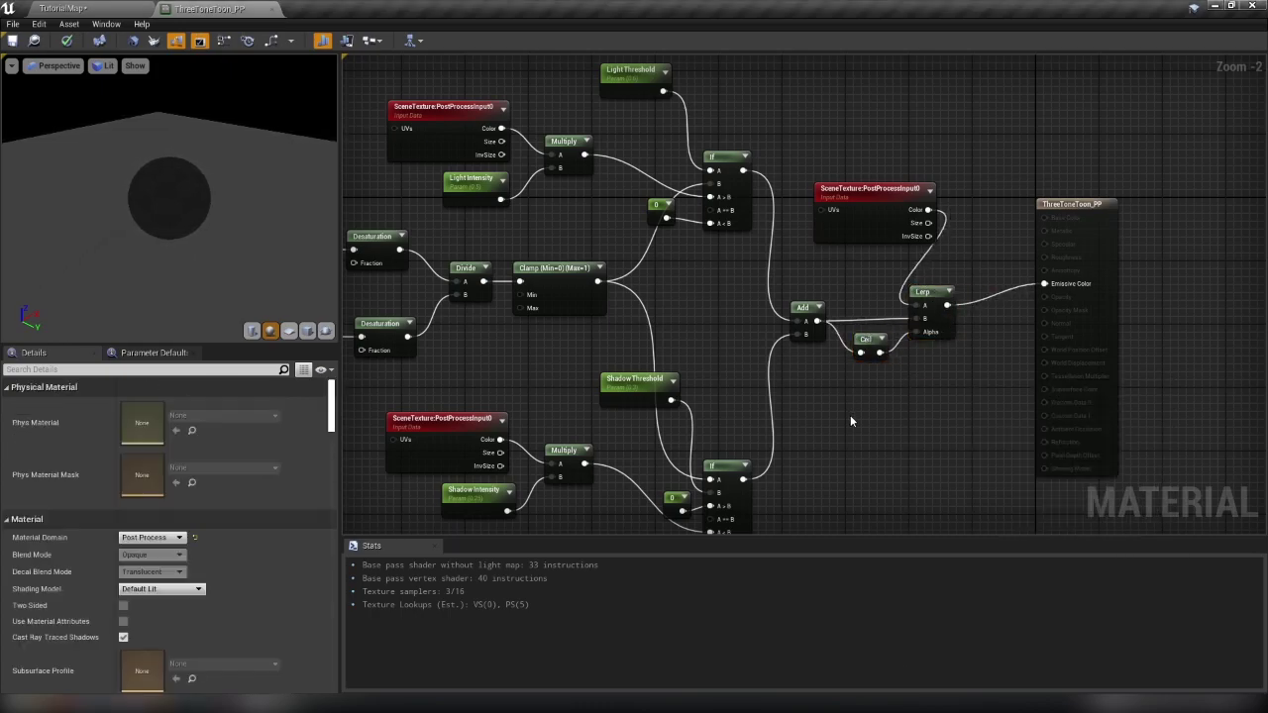
- Examine the light and shadow branches, their threshold parameters and the Ceil node that drives the Lerp's Alpha
right_click_drag(873, 404, 1077, 452)
left_click_drag(647, 114, 953, 287)
right_click_drag(932, 368, 904, 225)
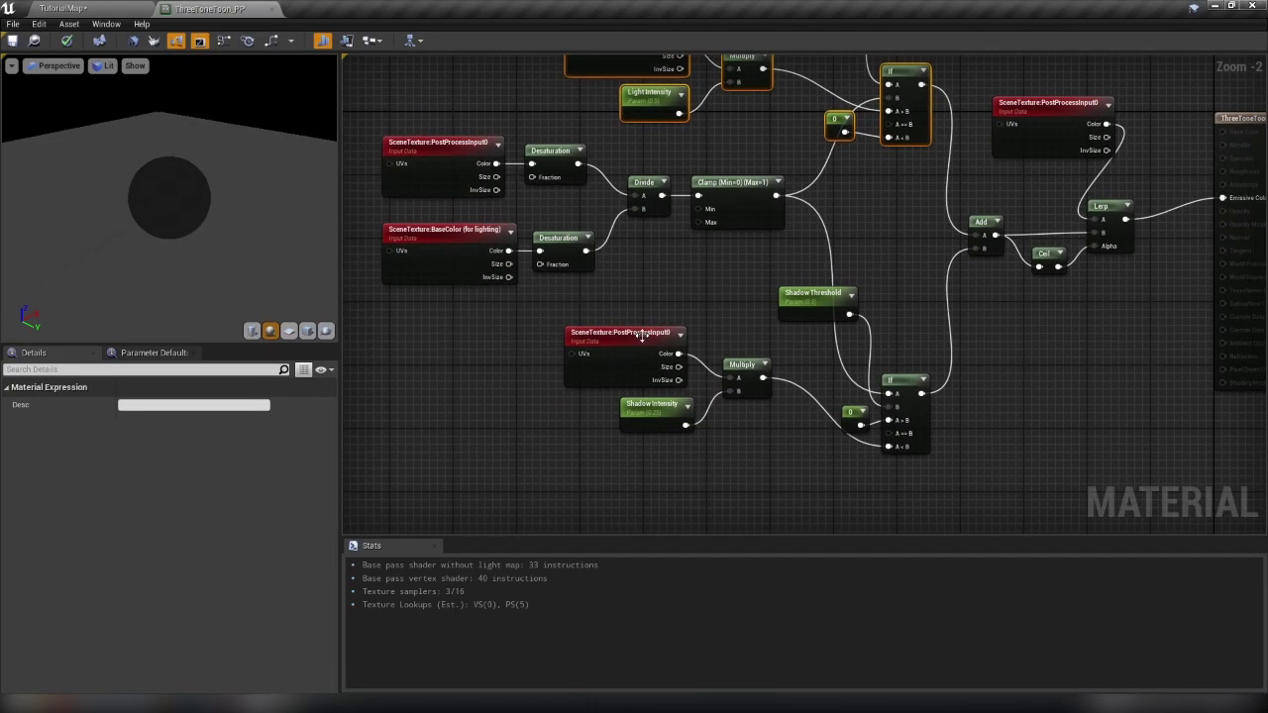
left_click_drag(617, 289, 896, 436)
right_click_drag(861, 361, 778, 458)
left_click_drag(721, 121, 607, 89)
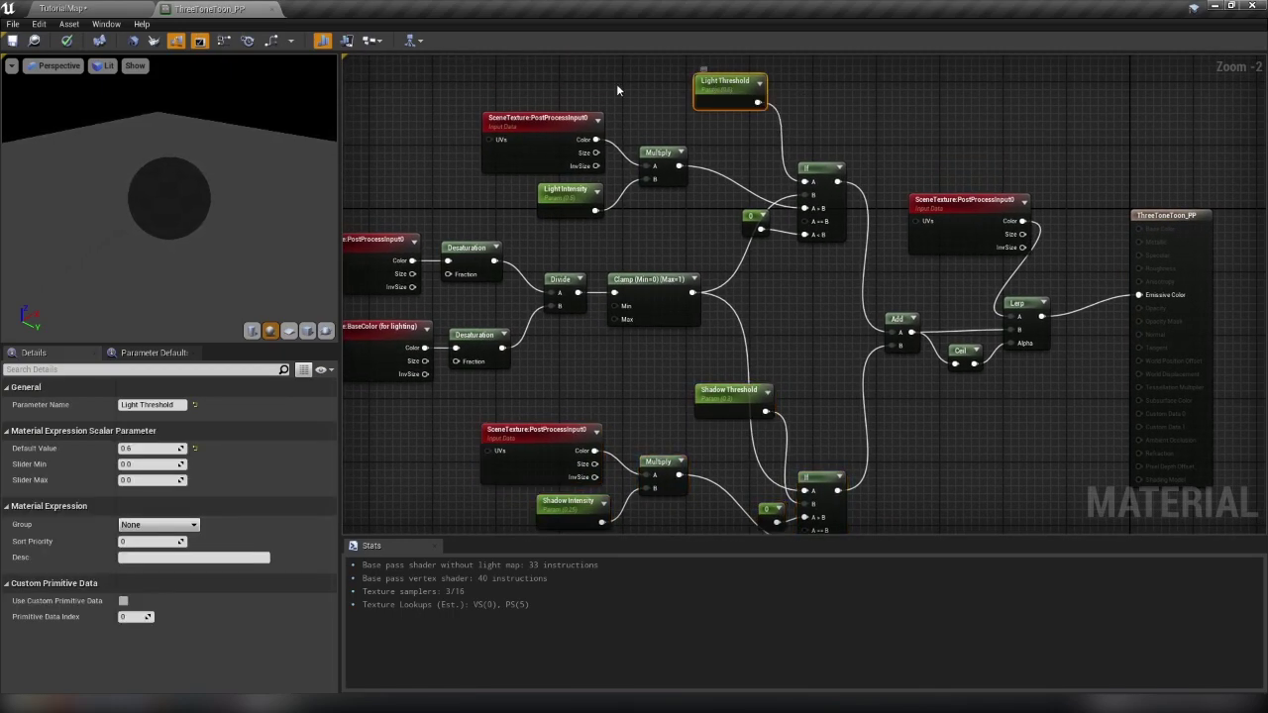
left_click(730, 391)
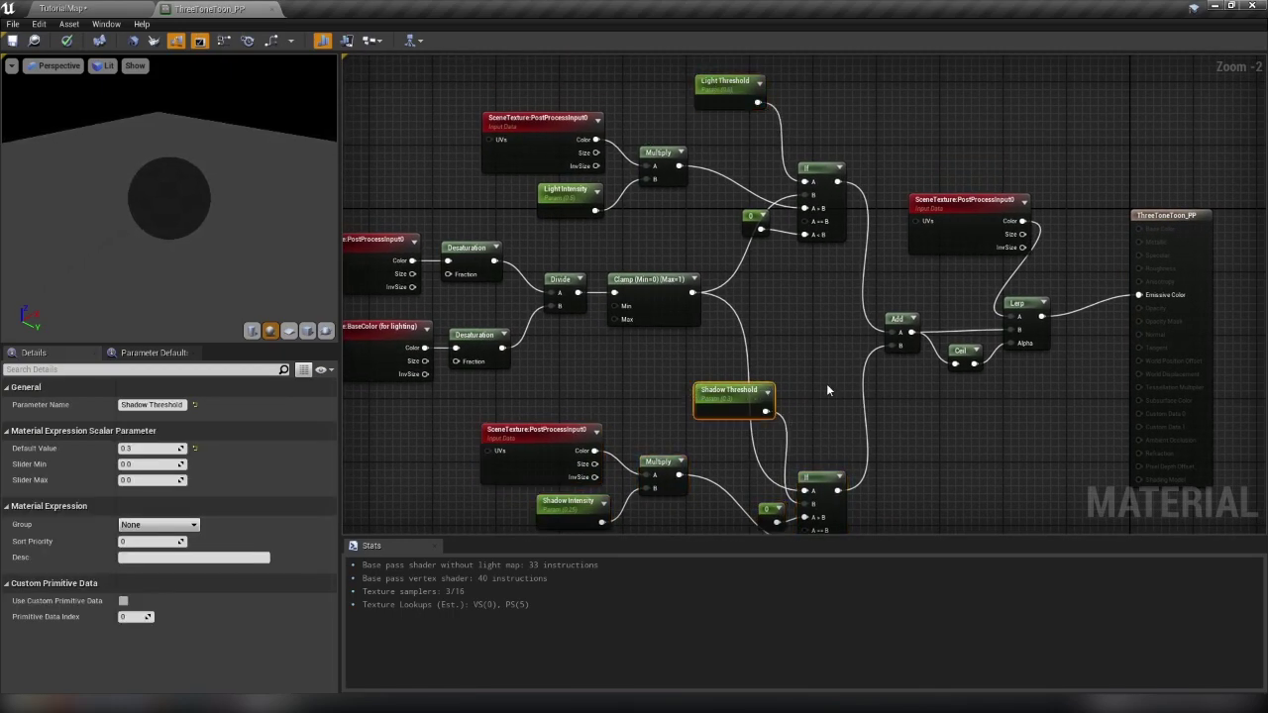
right_click_drag(826, 383, 677, 351)
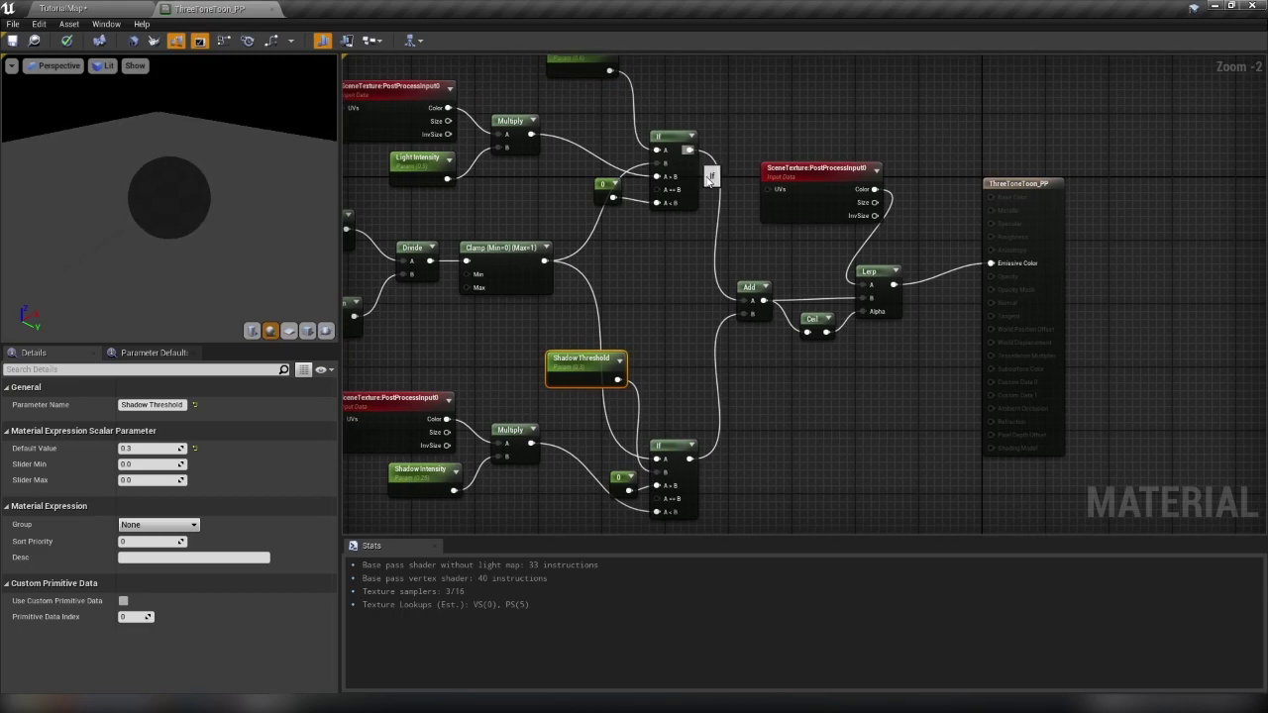
left_click(817, 324)
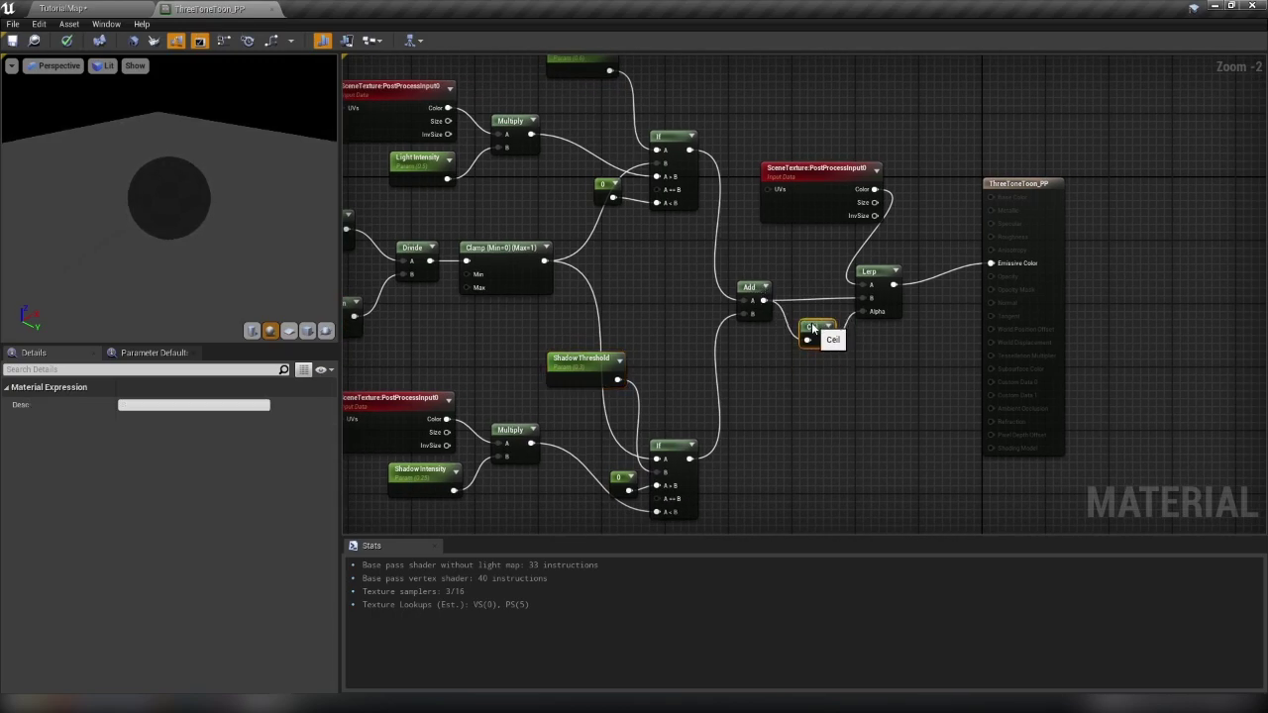
left_click_drag(812, 328, 812, 314)
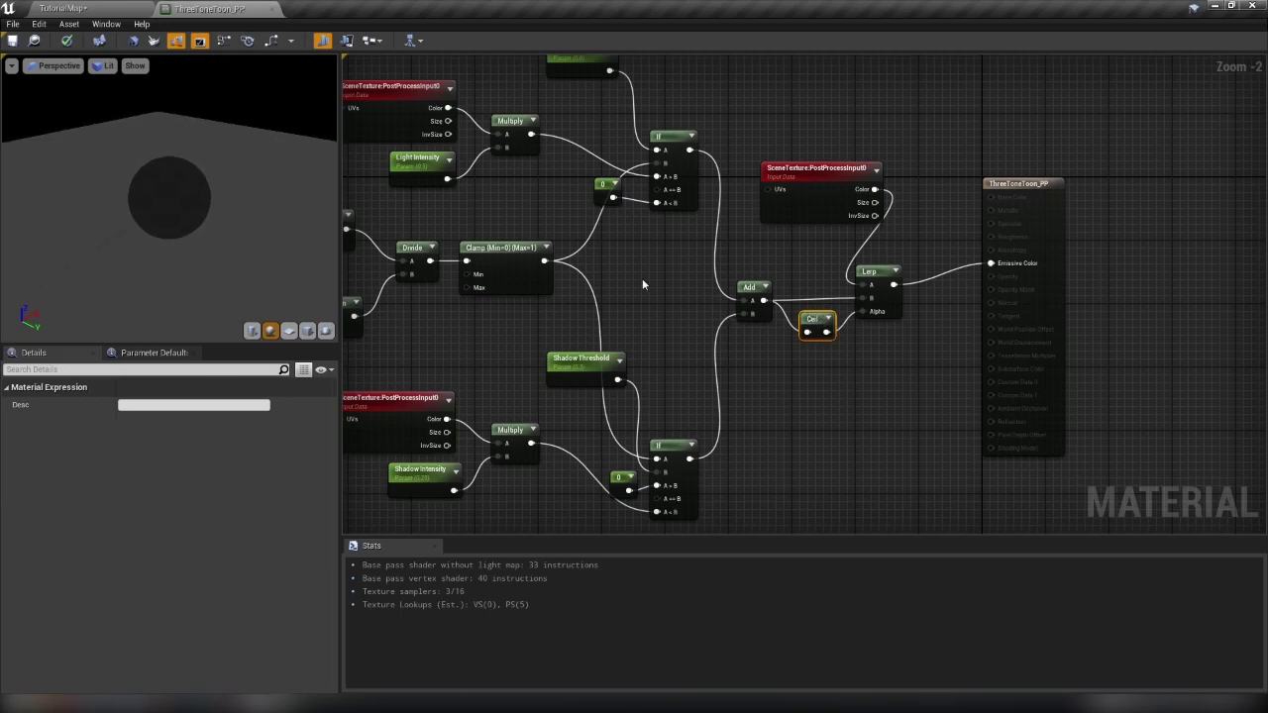
- Examine the PostProcessInput0 node feeding the Lerp and the default values of the intensity and Light Threshold parameters
right_click_drag(624, 266, 494, 338)
left_click(852, 220)
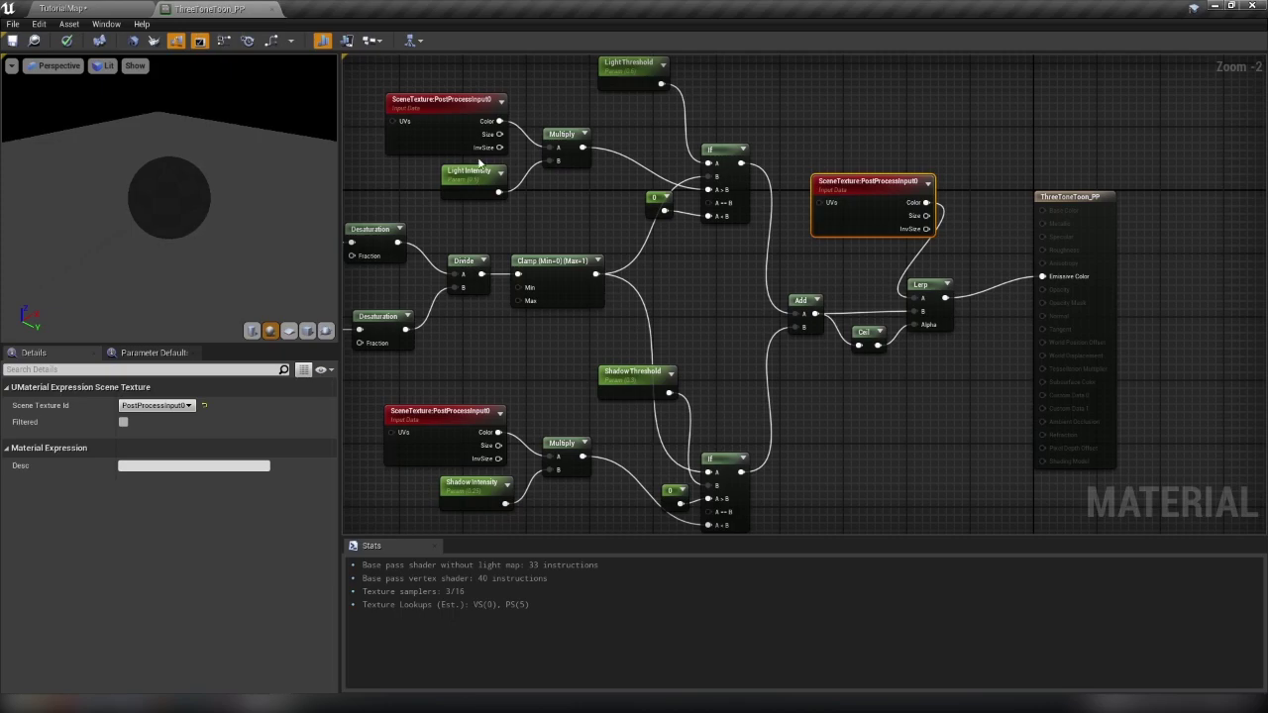
right_click_drag(551, 176, 609, 188)
left_click_drag(499, 81, 770, 241)
left_click_drag(487, 372, 777, 517)
right_click_drag(958, 432, 898, 447)
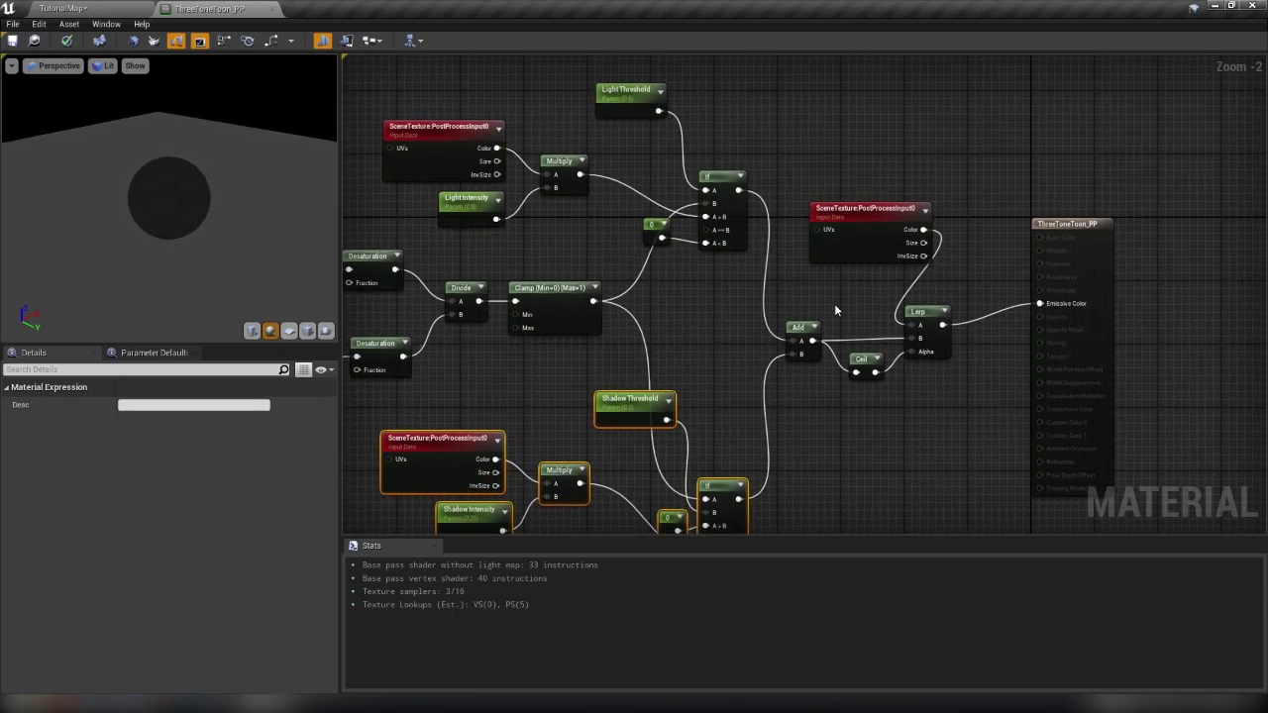
right_click_drag(721, 282, 847, 276)
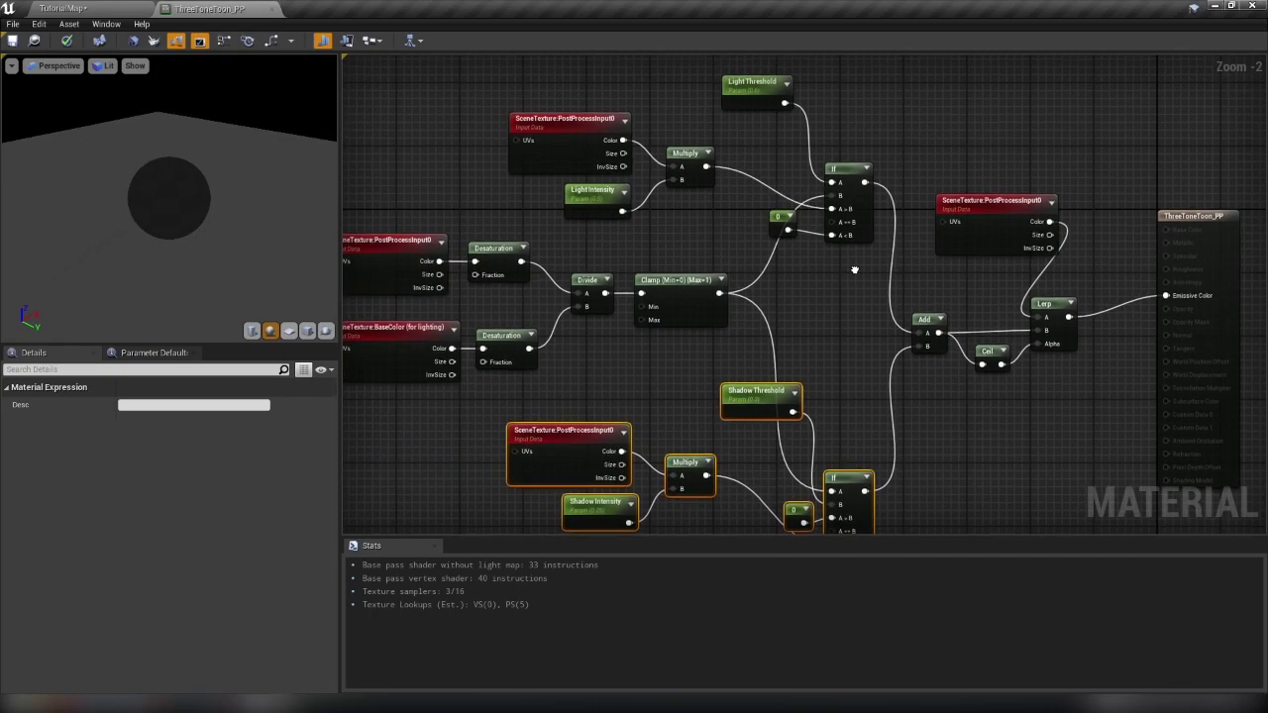
left_click(594, 194)
right_click_drag(682, 324, 675, 290)
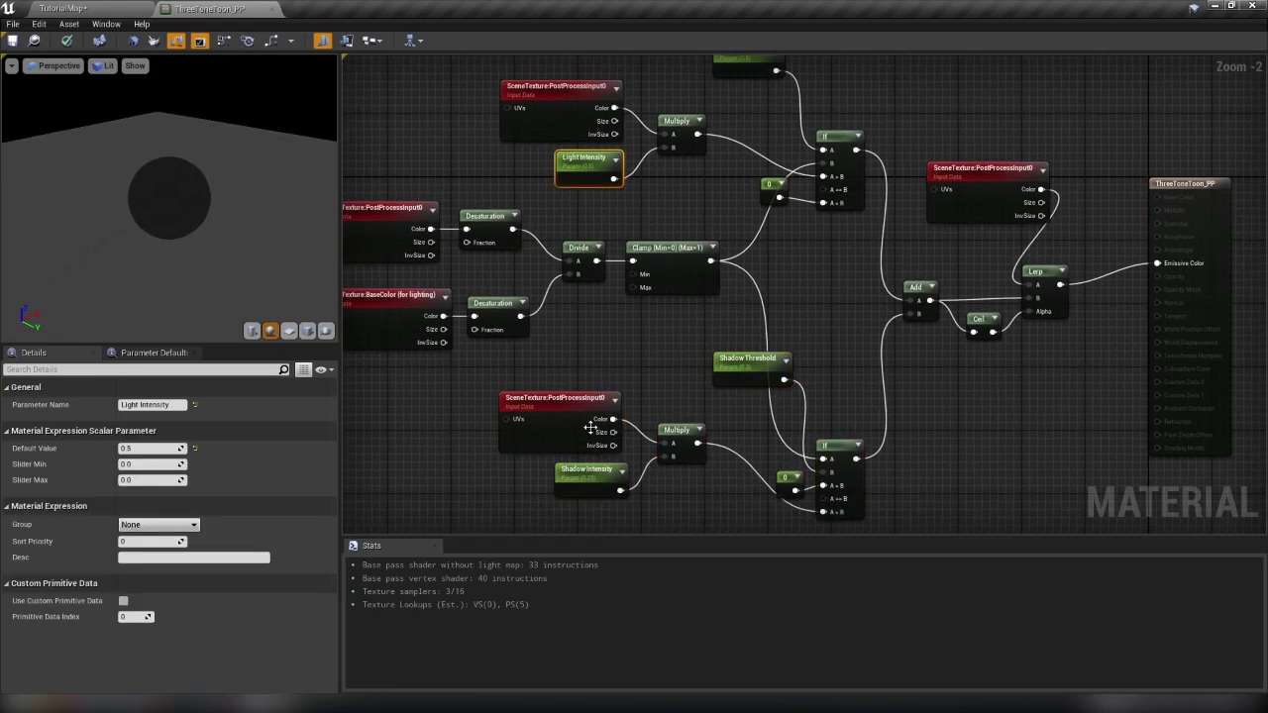
right_click_drag(590, 110, 566, 147)
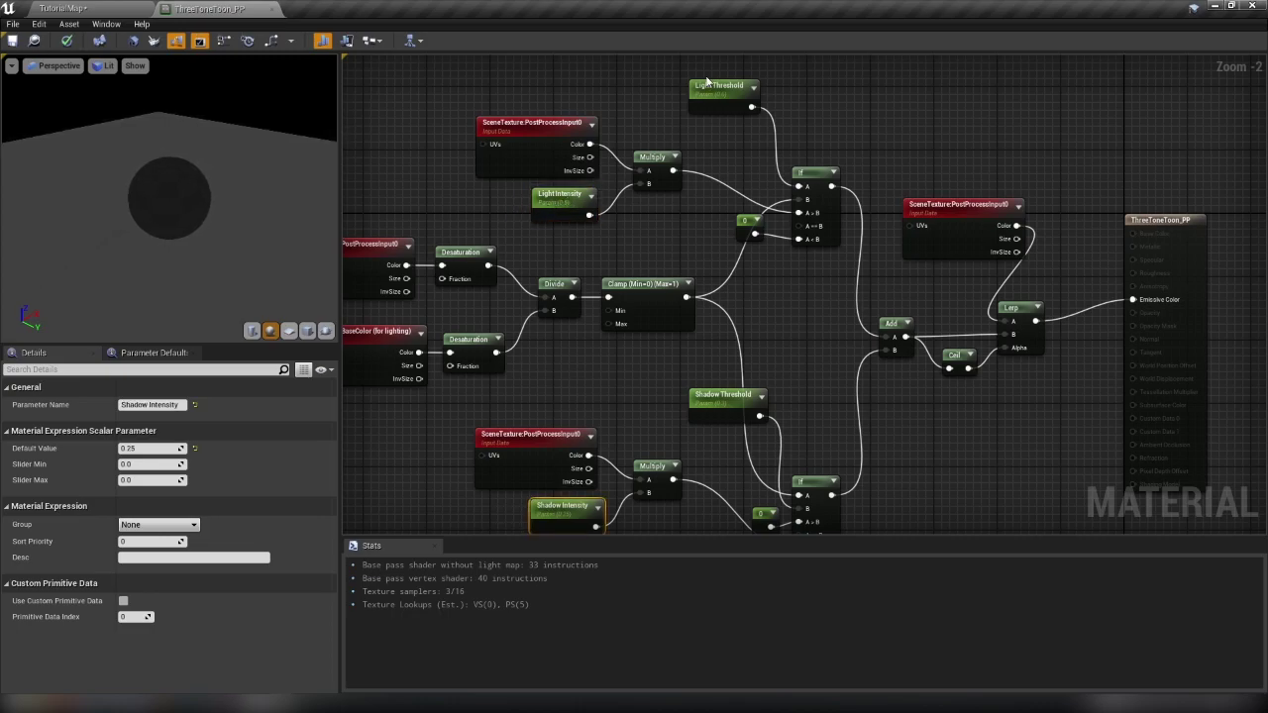
left_click(737, 110)
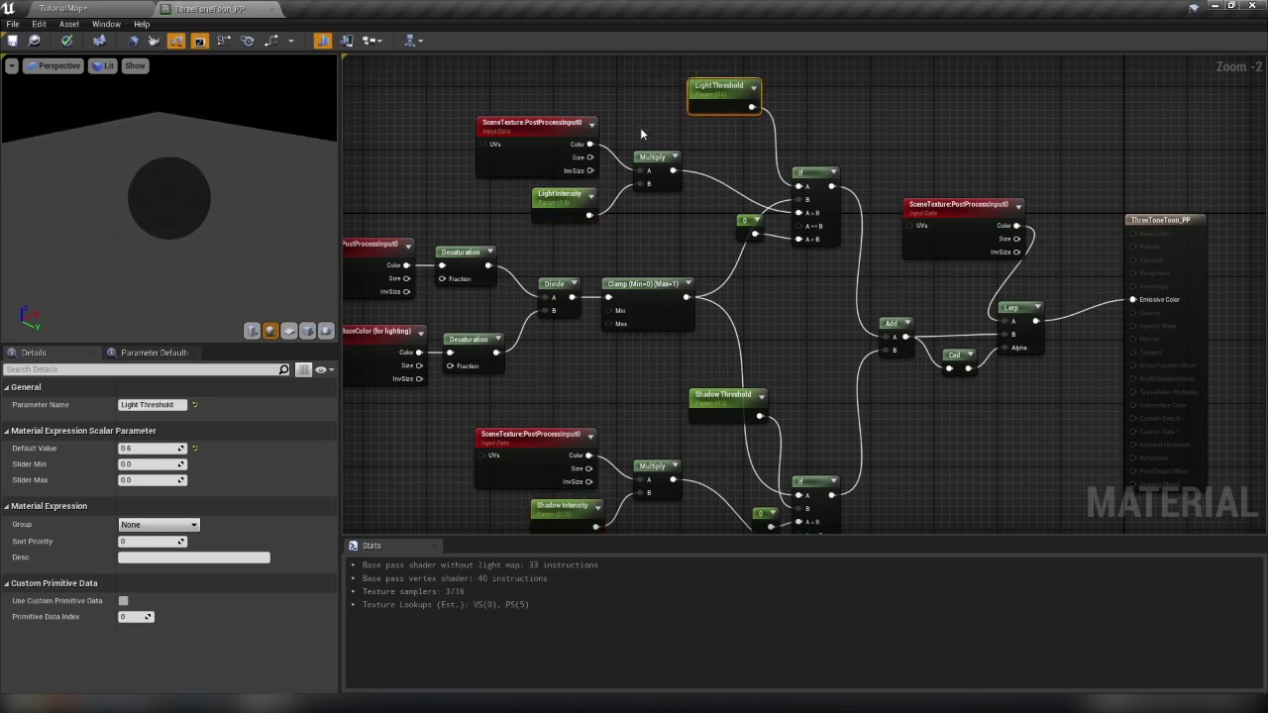
right_click_drag(818, 397, 832, 369)
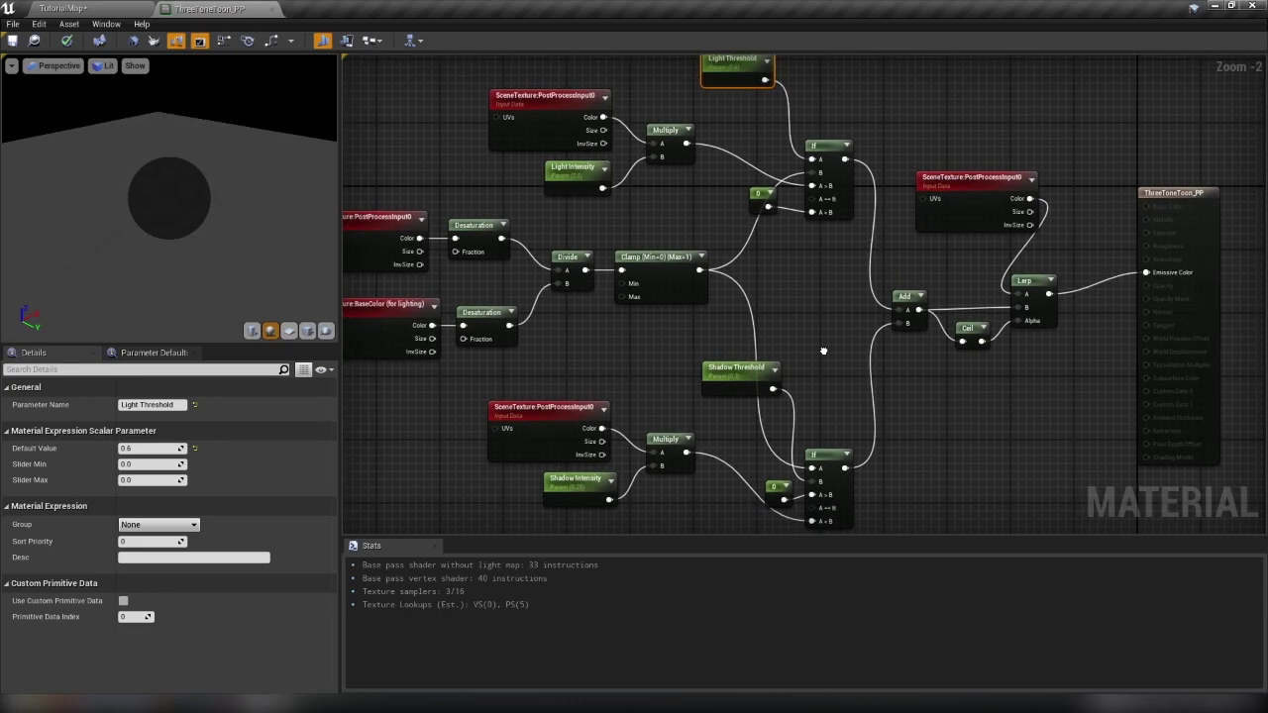
- Save the material, output the Ceil node directly to Emissive Color, save again and inspect the mask in the level
left_click(12, 42)
left_click_drag(981, 343, 1147, 273)
left_click(11, 41)
left_click(72, 7)
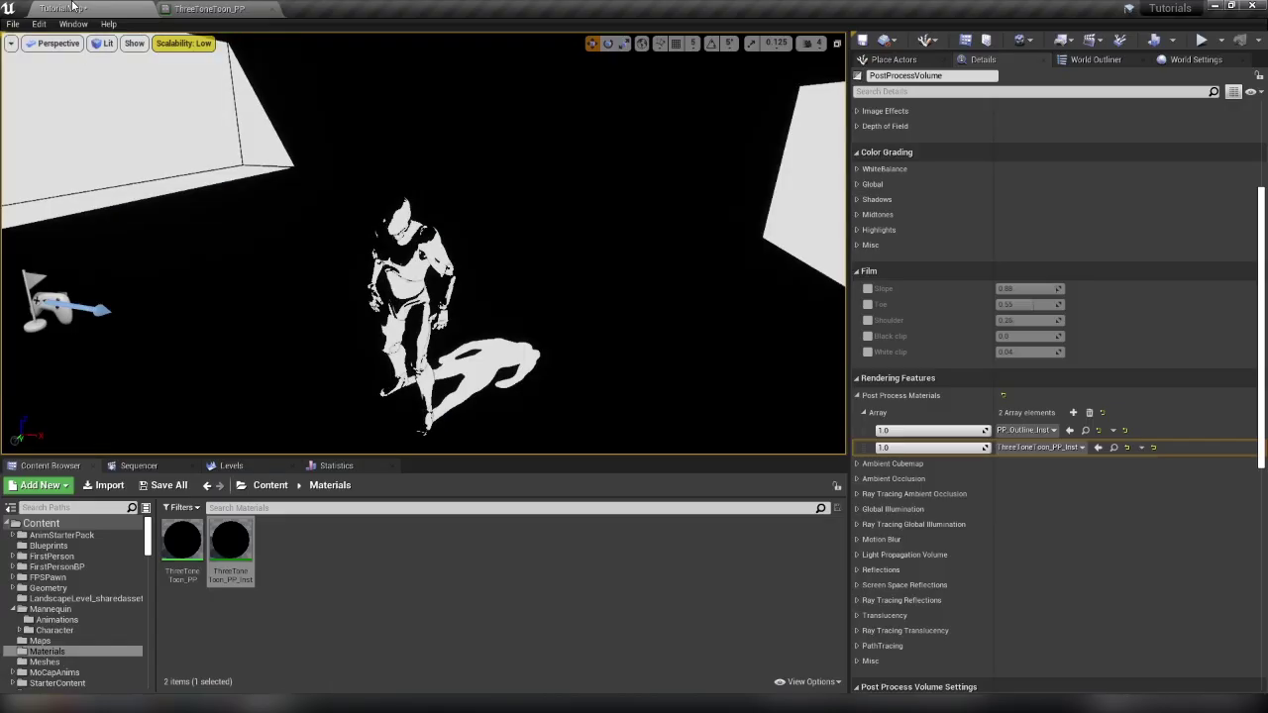
left_click_drag(594, 248, 436, 248, "alt")
left_click_drag(585, 282, 616, 281, "alt")
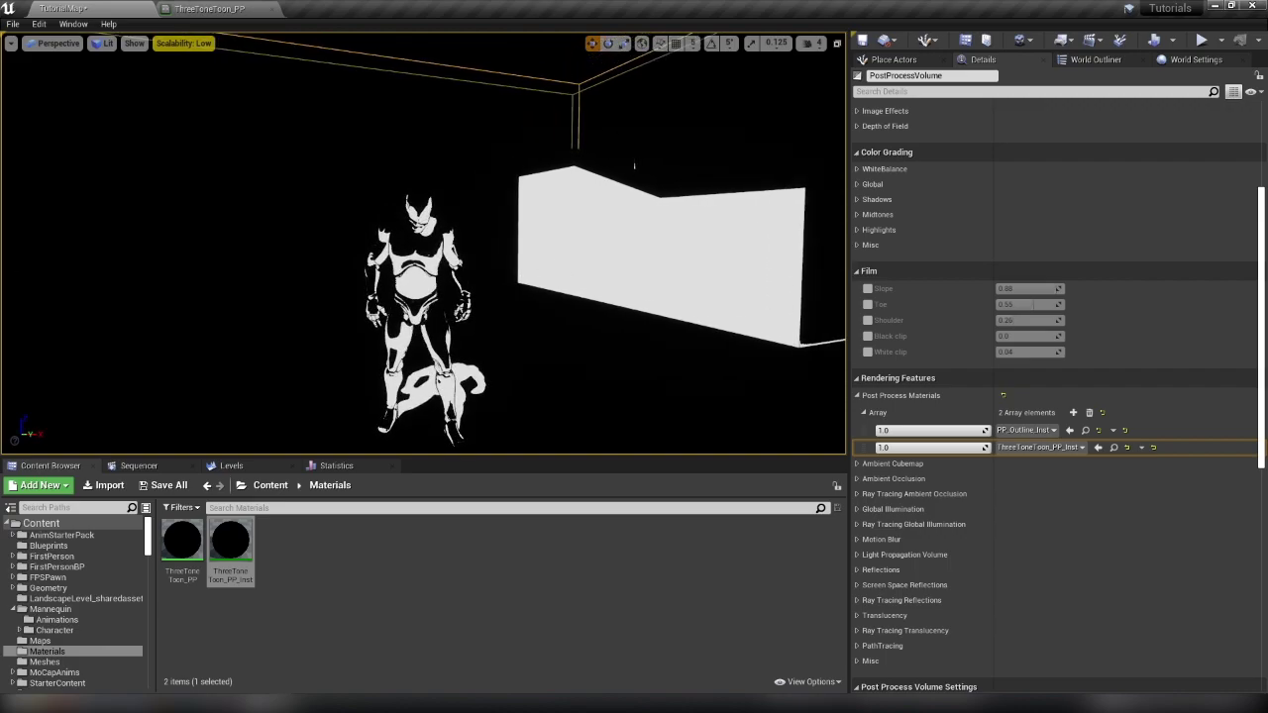
right_click_drag(616, 282, 639, 323)
- Reconnect the Lerp output to Emissive Color in the ThreeToneToon_PP graph and save the material
left_click(203, 8)
right_click_drag(1040, 324, 856, 342)
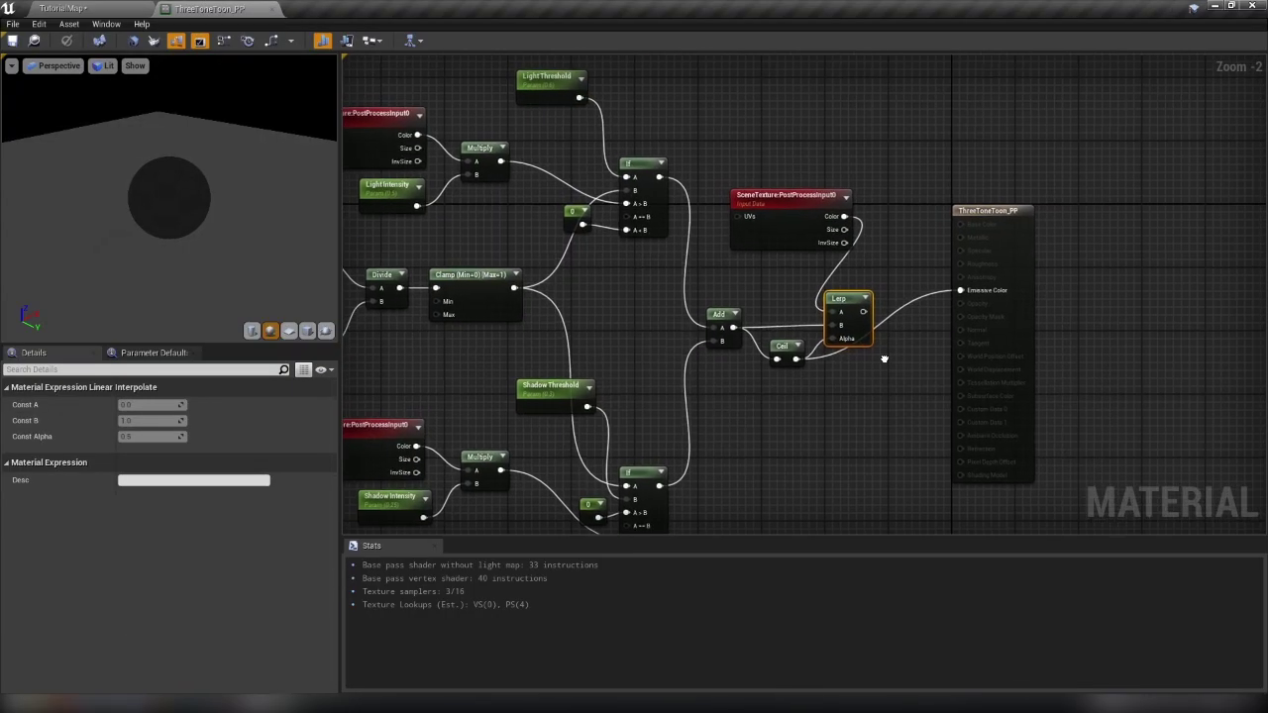
left_click_drag(865, 313, 976, 296)
left_click(12, 42)
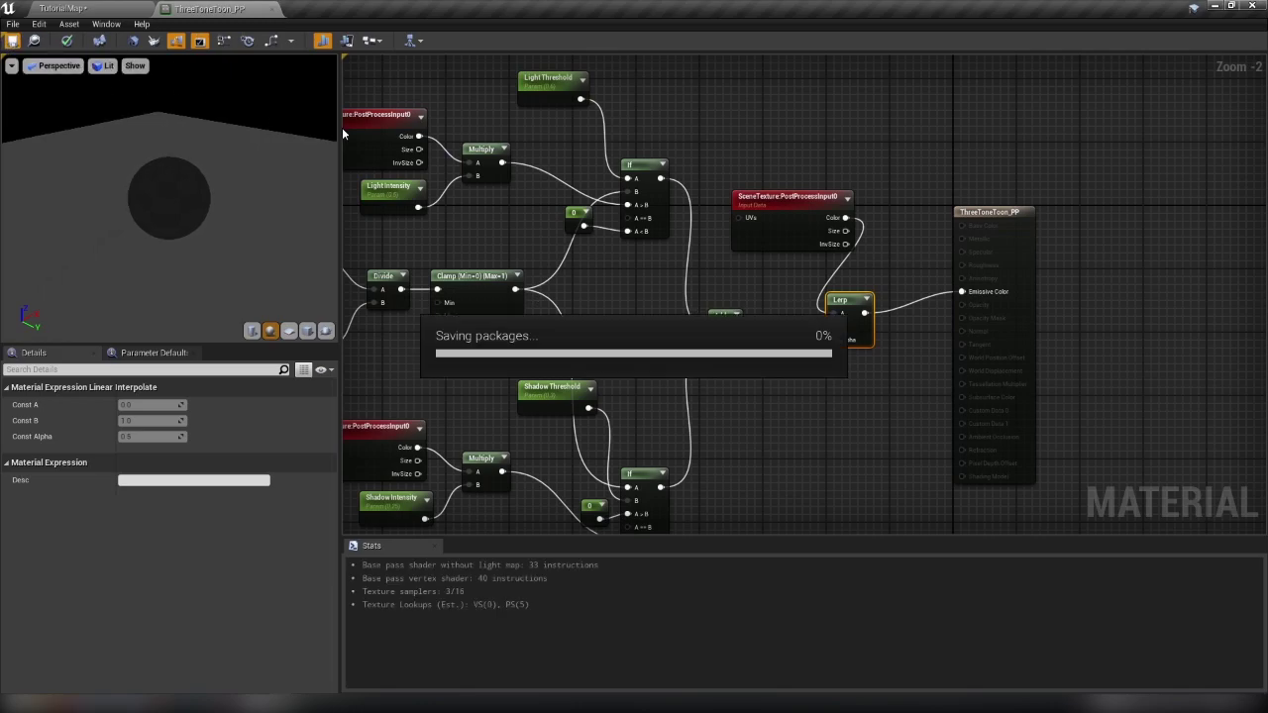
- Return to the level, focus the view on the mannequin and inspect its toon shading with nothing selected
left_click(77, 8)
right_click_drag(297, 169, 296, 168)
left_click(402, 199)
key("f")
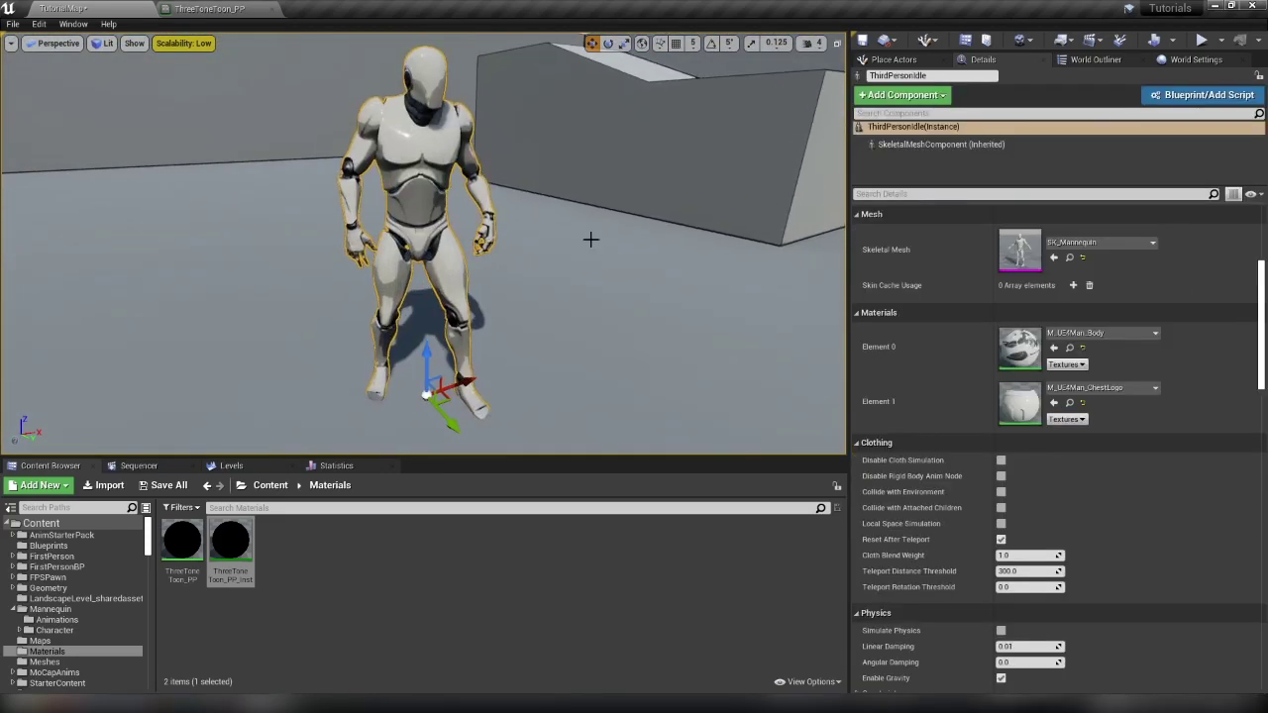
scroll(545, 212, "up", 2)
key("Escape")
left_click_drag(604, 242, 603, 243, "alt")
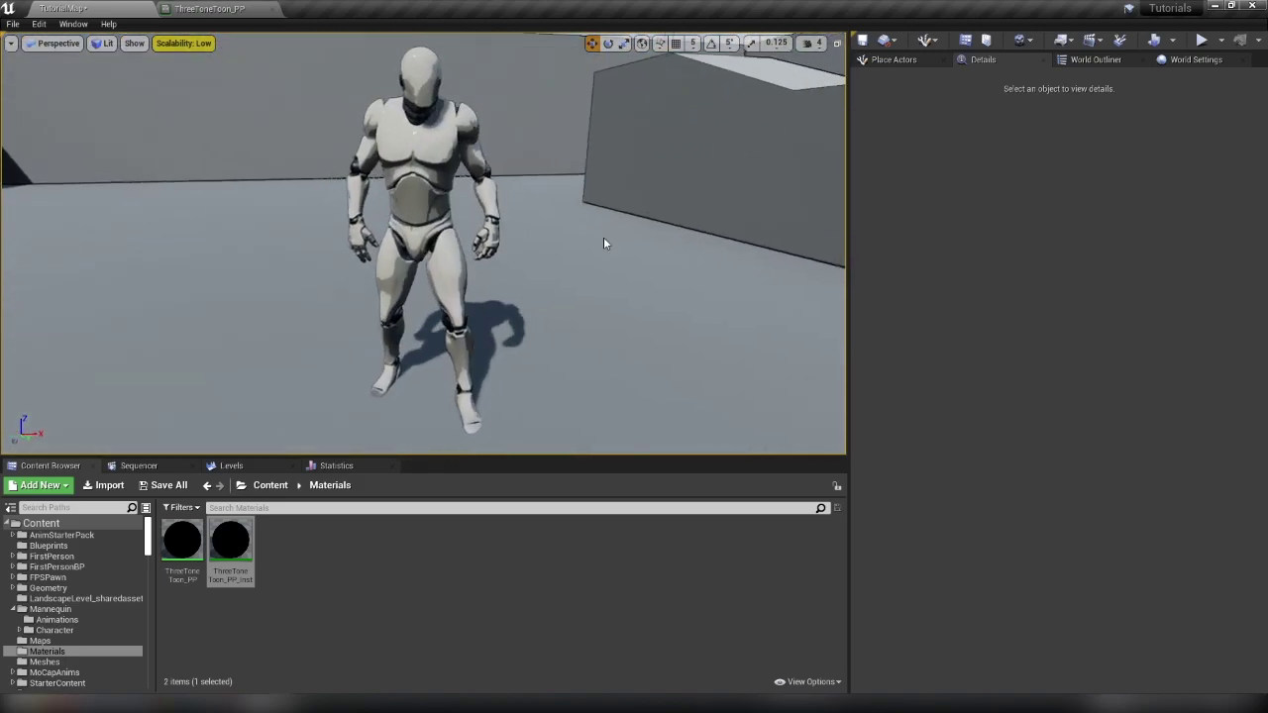
- Open the ThreeToneToon_PP instance beside the character, widen its parameter area and set Light Intensity to about 0.73
double_click(230, 540)
left_click_drag(617, 199, 913, 109)
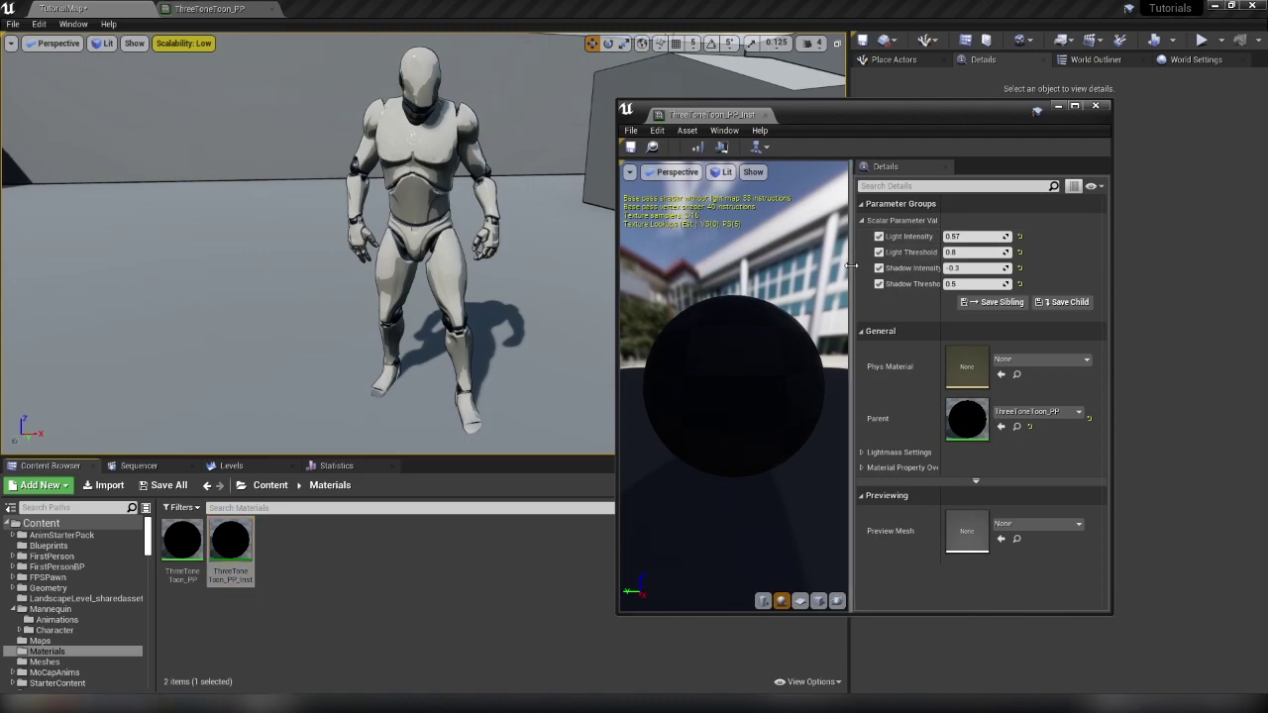
left_click_drag(850, 270, 677, 259)
left_click_drag(859, 236, 891, 238)
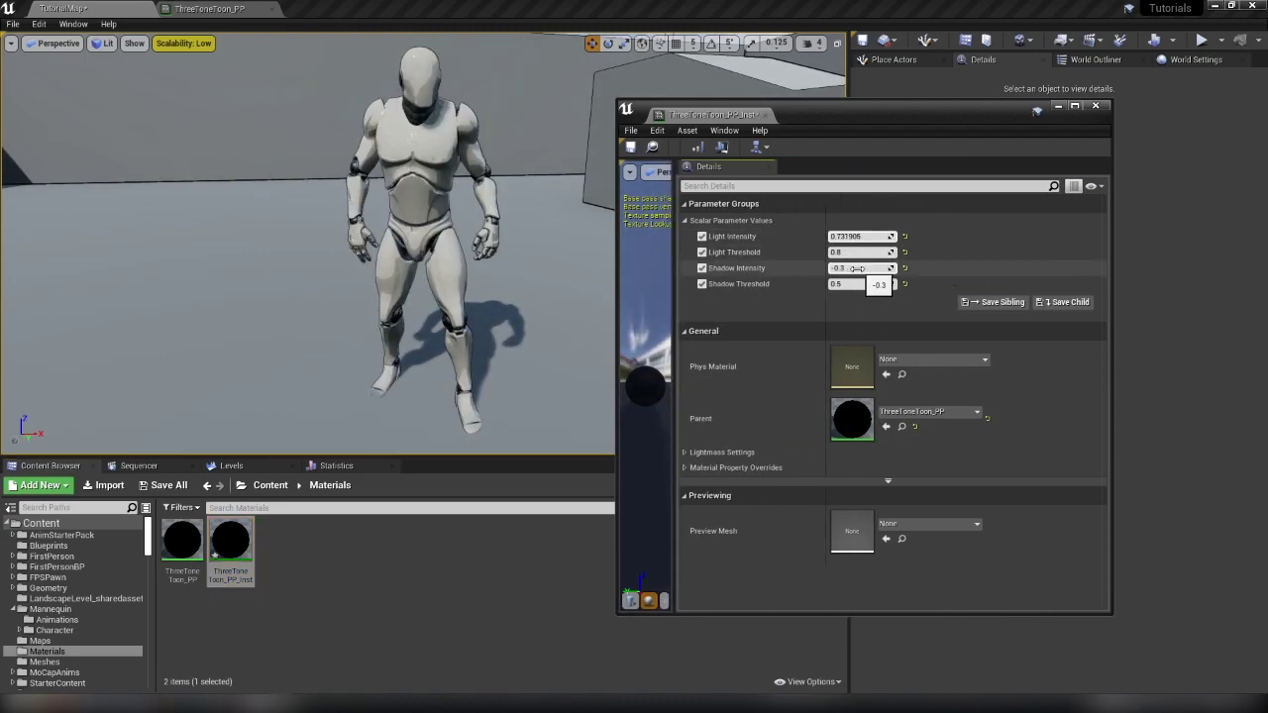
- Try a Shadow Intensity of about -0.08 on the instance and set it back to -0.3
mouse_move(859, 268)
left_mouse_down()
mouse_move(871, 267)
mouse_move(817, 268)
mouse_move(866, 268)
mouse_move(843, 267)
left_mouse_up()
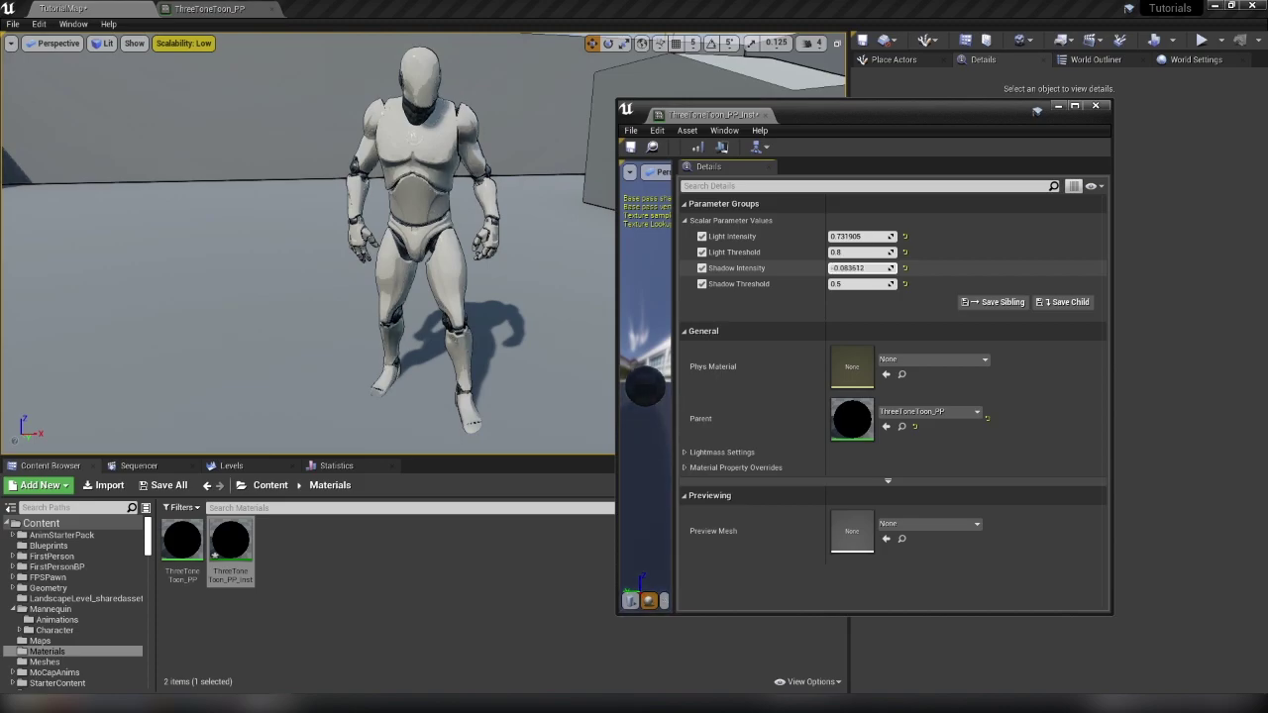
left_click(870, 267)
type("-0.3")
key("Return")
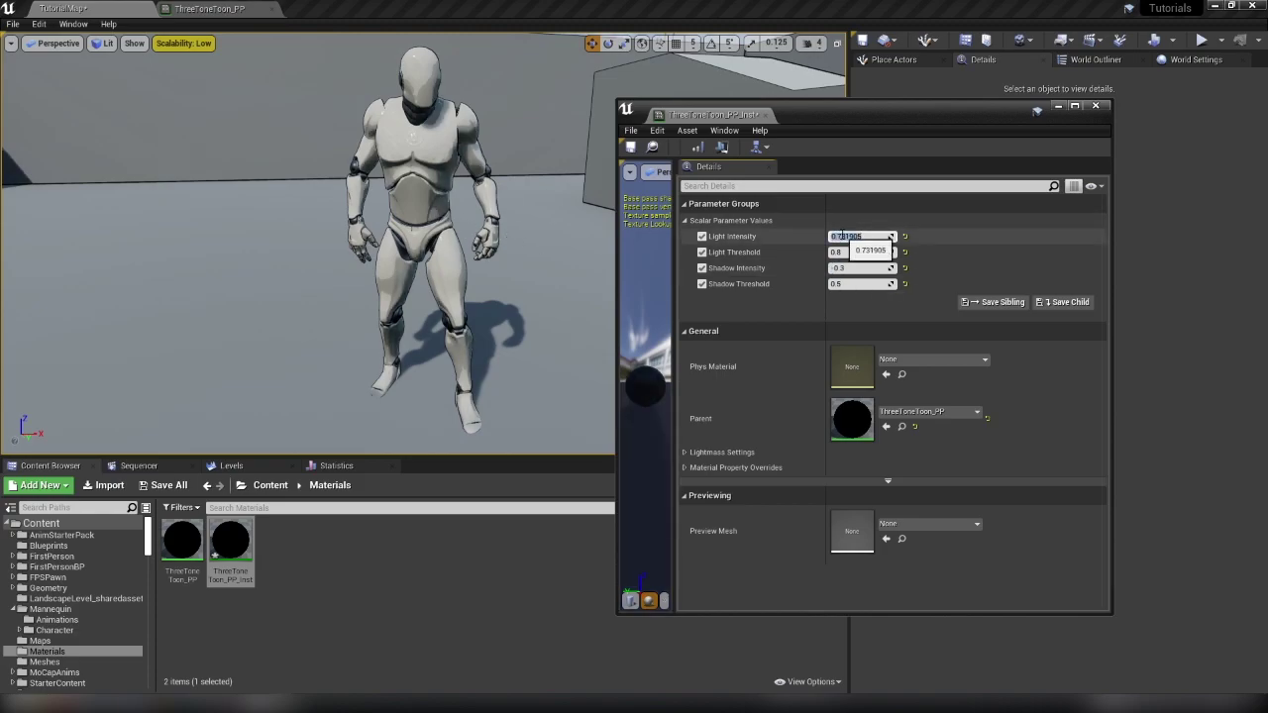
left_click(840, 236)
- Set the instance's Light Threshold to 1.0 and Shadow Threshold to about 0.67
mouse_move(858, 252)
left_mouse_down()
mouse_move(907, 251)
mouse_move(877, 252)
mouse_move(879, 283)
mouse_move(901, 284)
mouse_move(881, 284)
mouse_move(901, 252)
mouse_move(888, 251)
mouse_move(890, 283)
left_mouse_up()
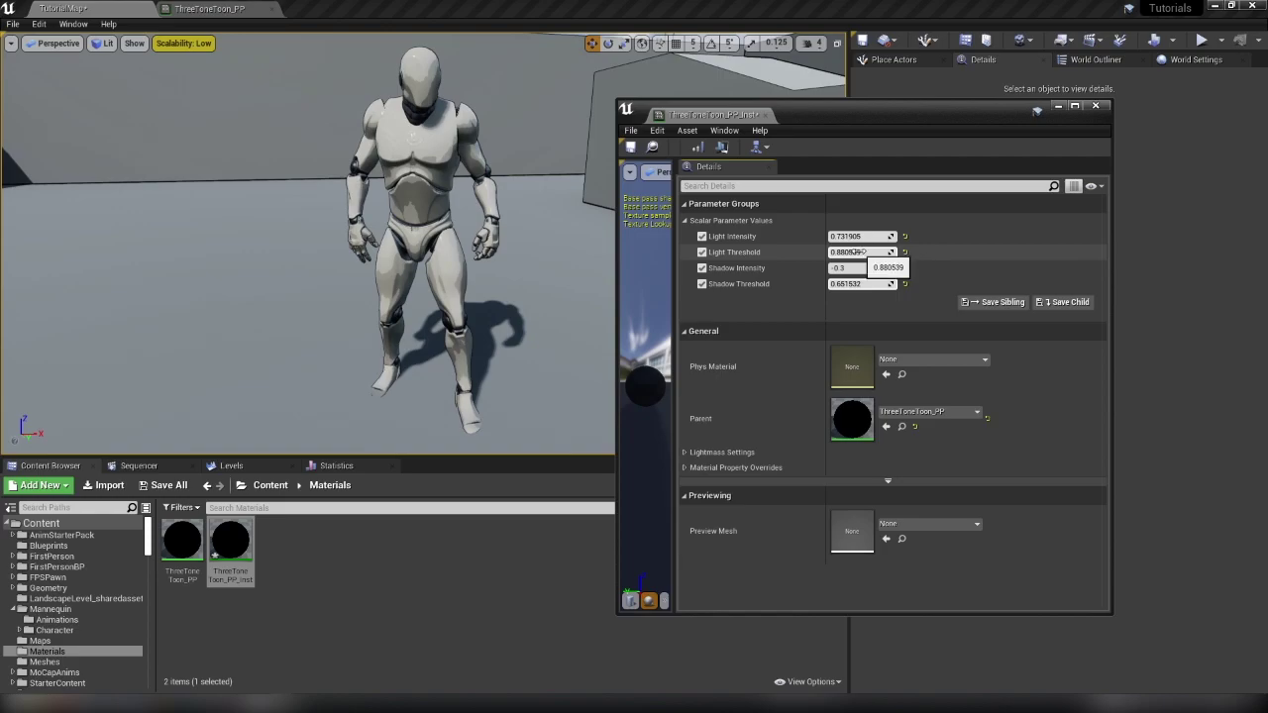
type("1")
key("Return")
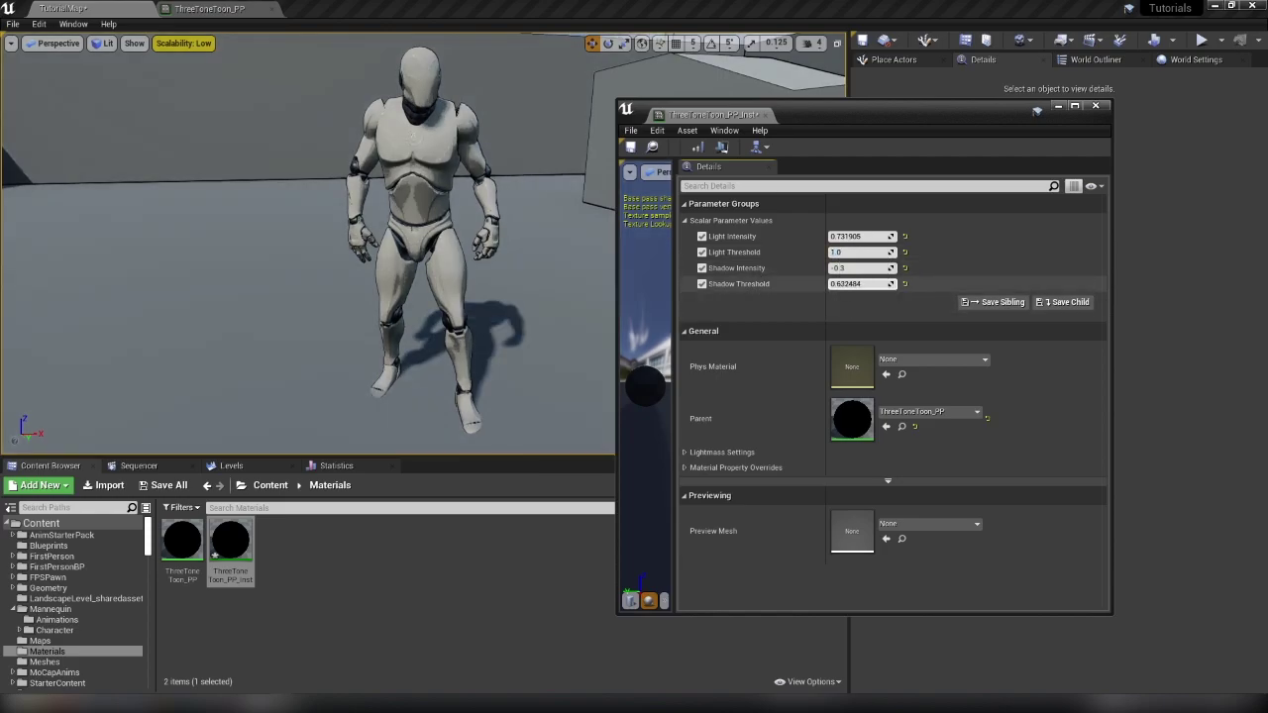
left_click_drag(891, 284, 891, 284)
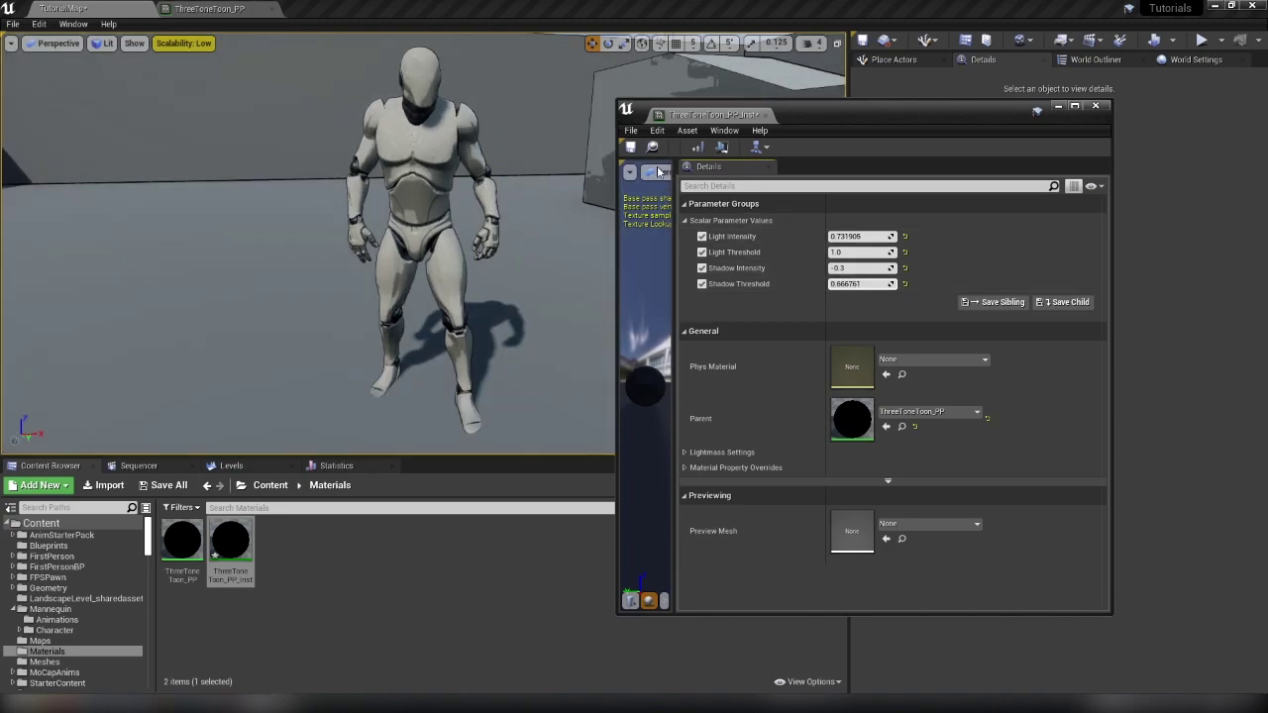
- Move the instance window off the level view, select the mannequin and rotate it to check the shading
left_click_drag(822, 114, 1267, 149)
left_click_drag(676, 176, 753, 208, "alt")
left_click(437, 341)
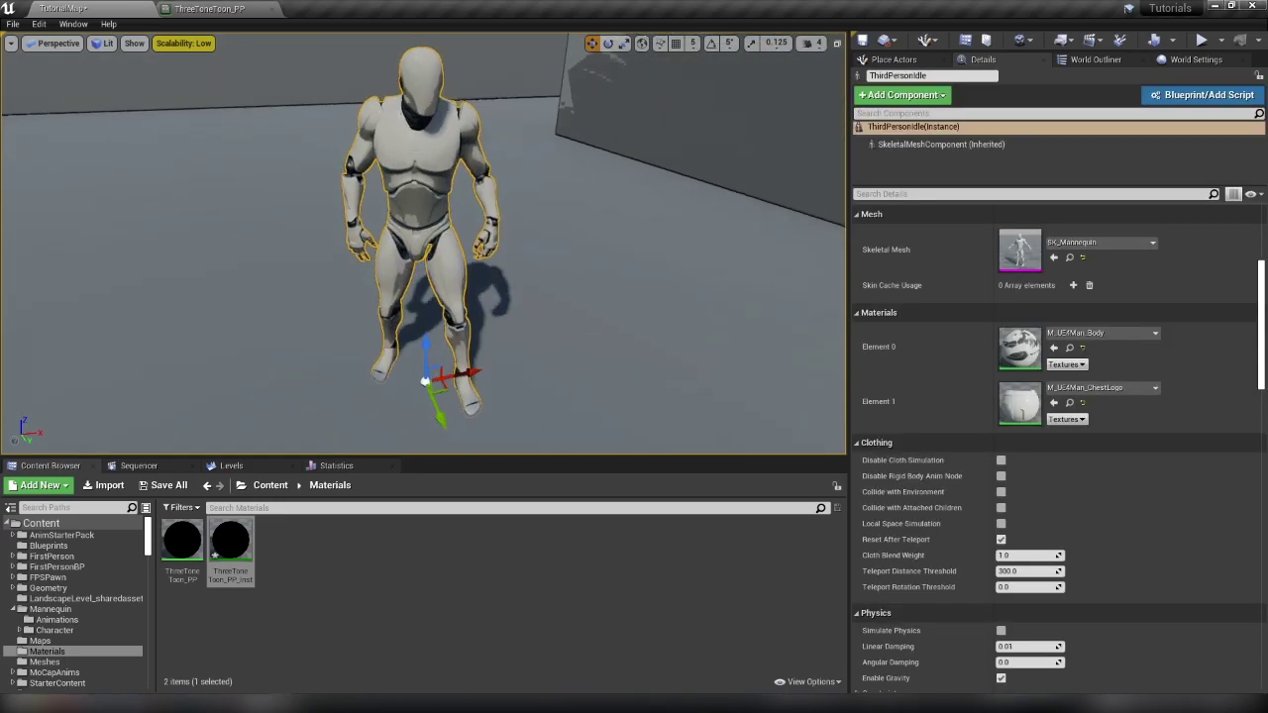
key("e")
left_click_drag(485, 382, 377, 416)
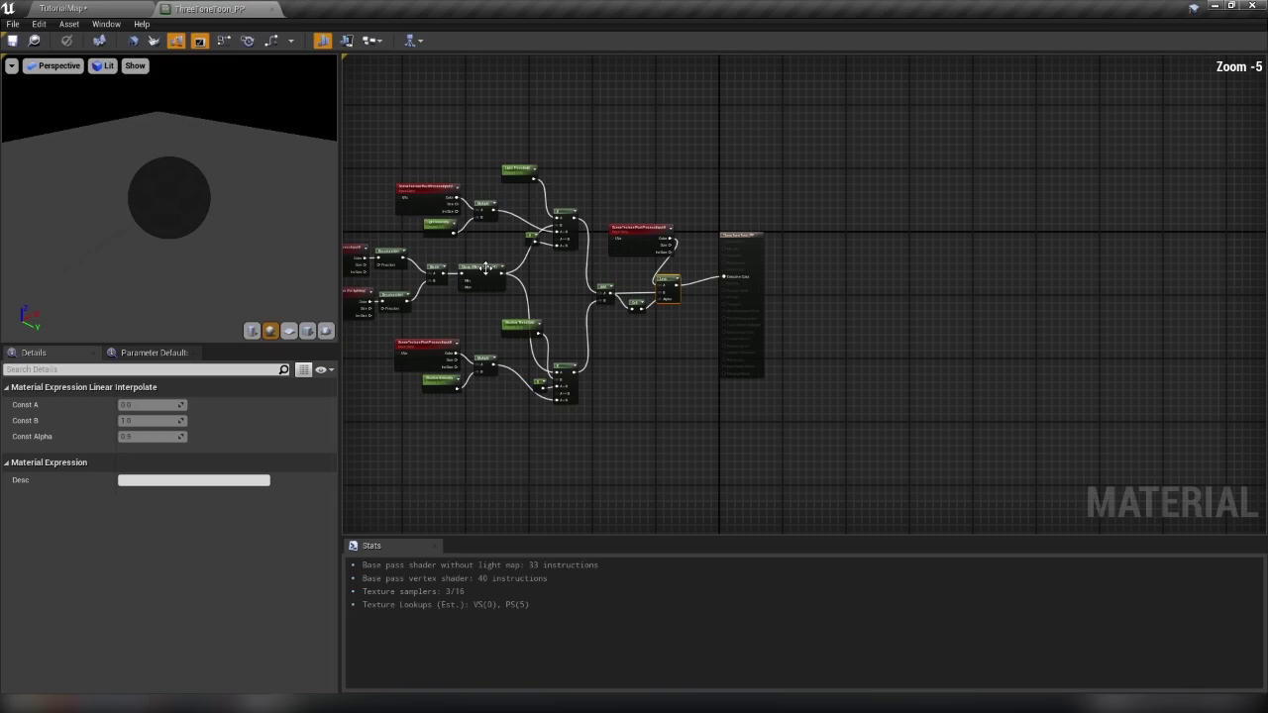
- Review the ThreeToneToon_PP node graph from the scene texture inputs through the light and shadow branches to Emissive Color
right_click_drag(390, 347, 648, 322)
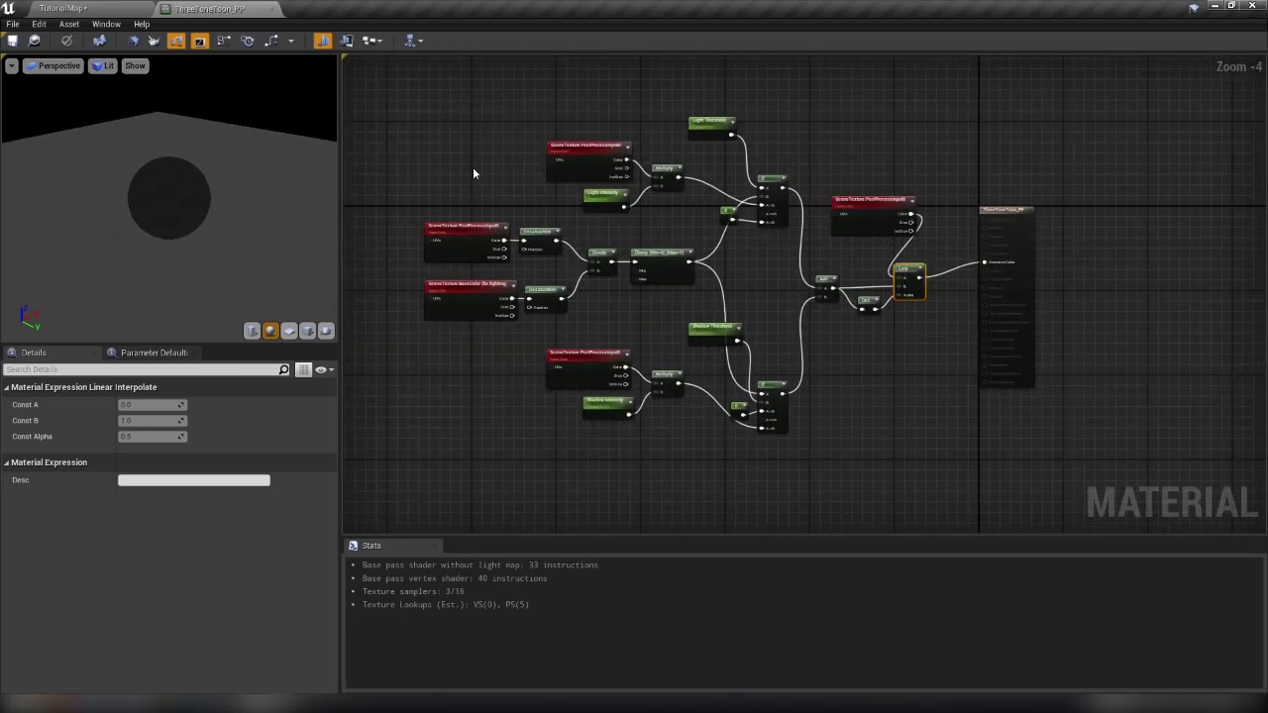
left_click(863, 338)
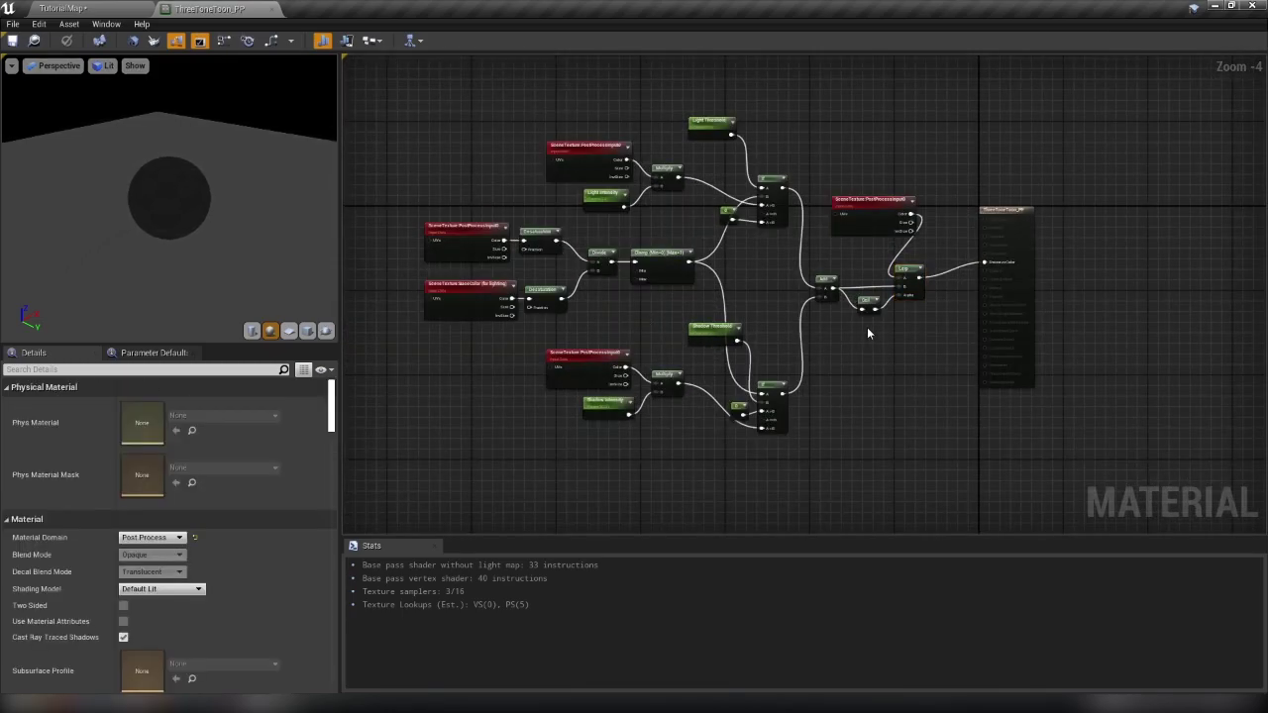
scroll(644, 325, "up", 2)
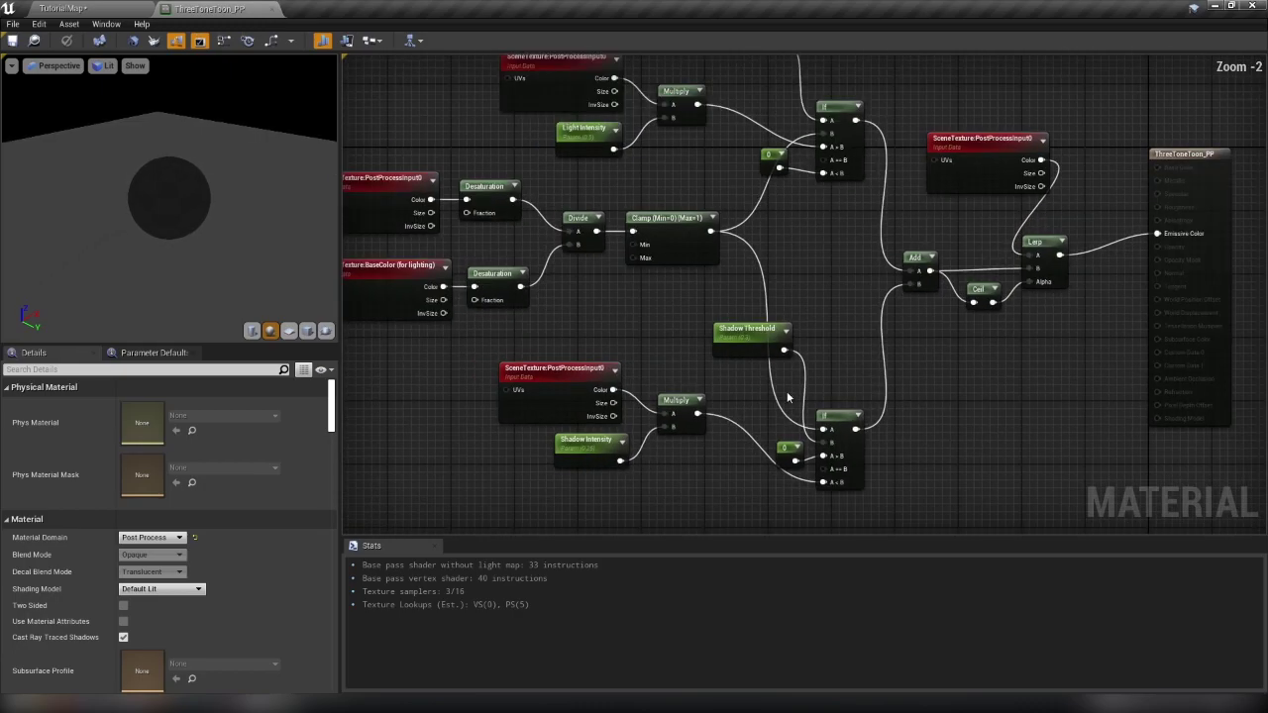
right_click_drag(837, 393, 835, 431)
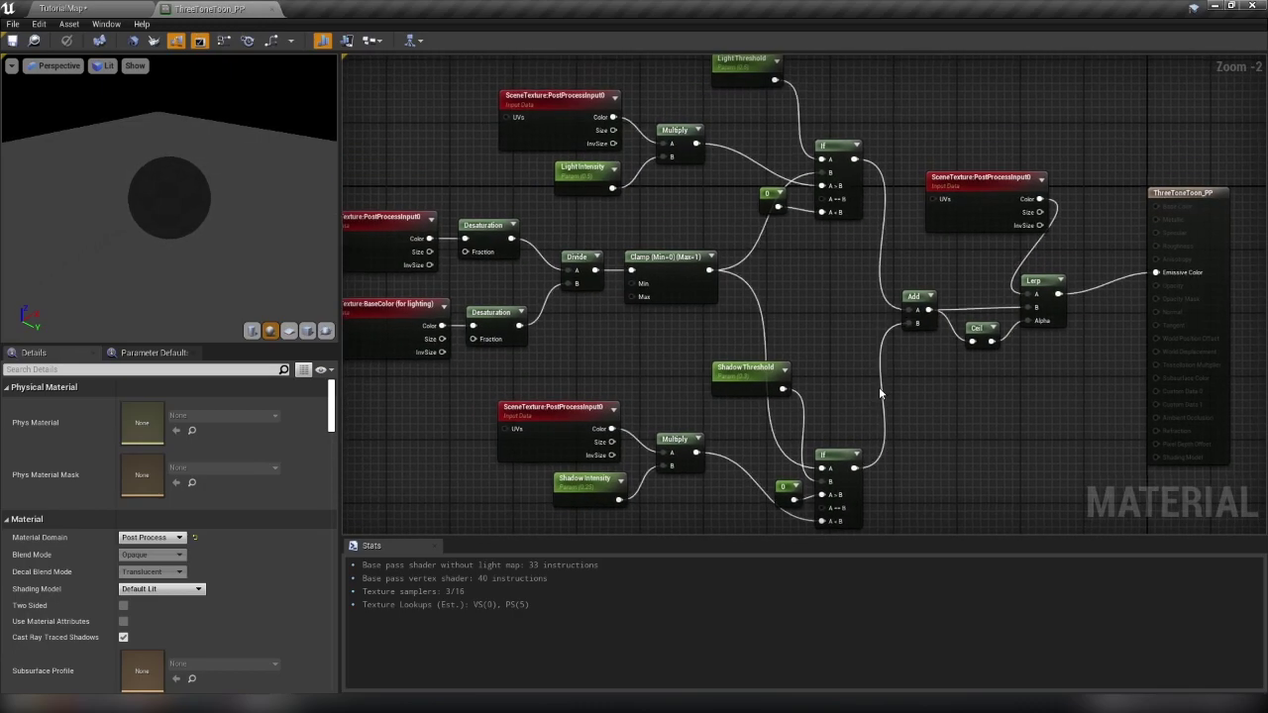
right_click_drag(717, 327, 745, 335)
right_click_drag(626, 286, 637, 286)
- Return to the TutorialMap level, deselect the mannequin and examine its toon shading up close from the front
left_click(75, 8)
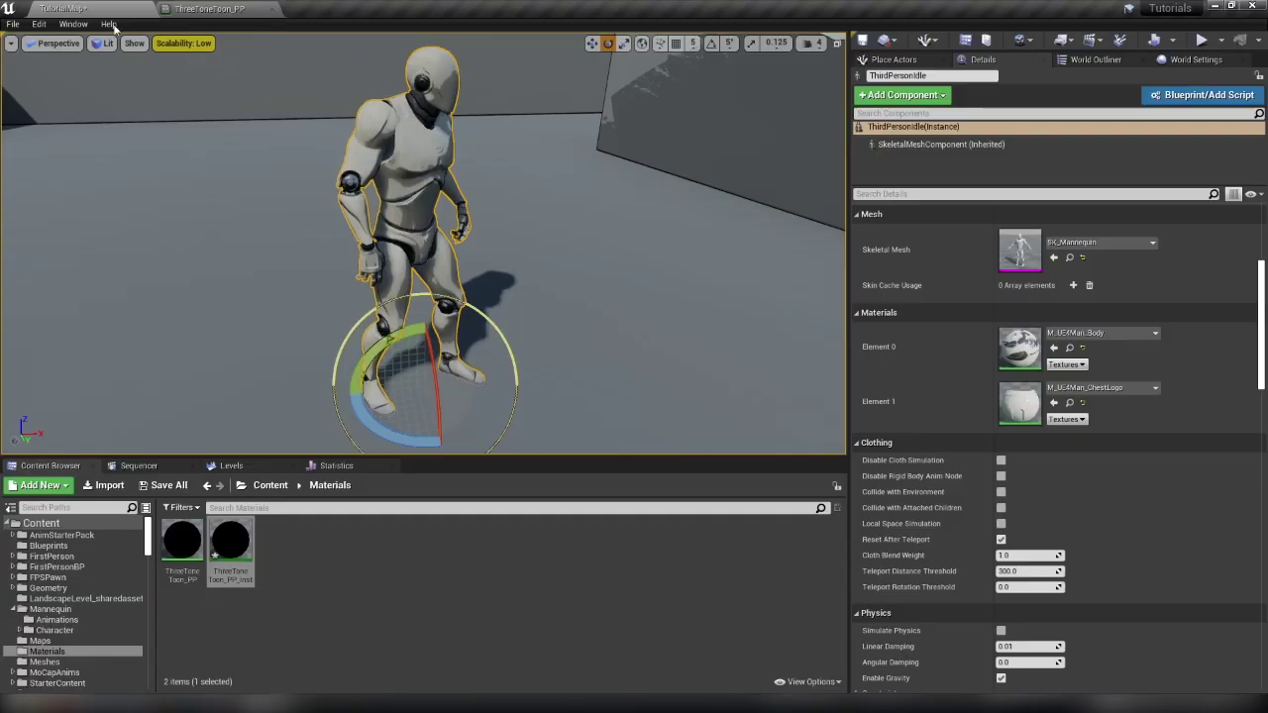
left_click_drag(529, 197, 475, 198, "alt")
key("Escape")
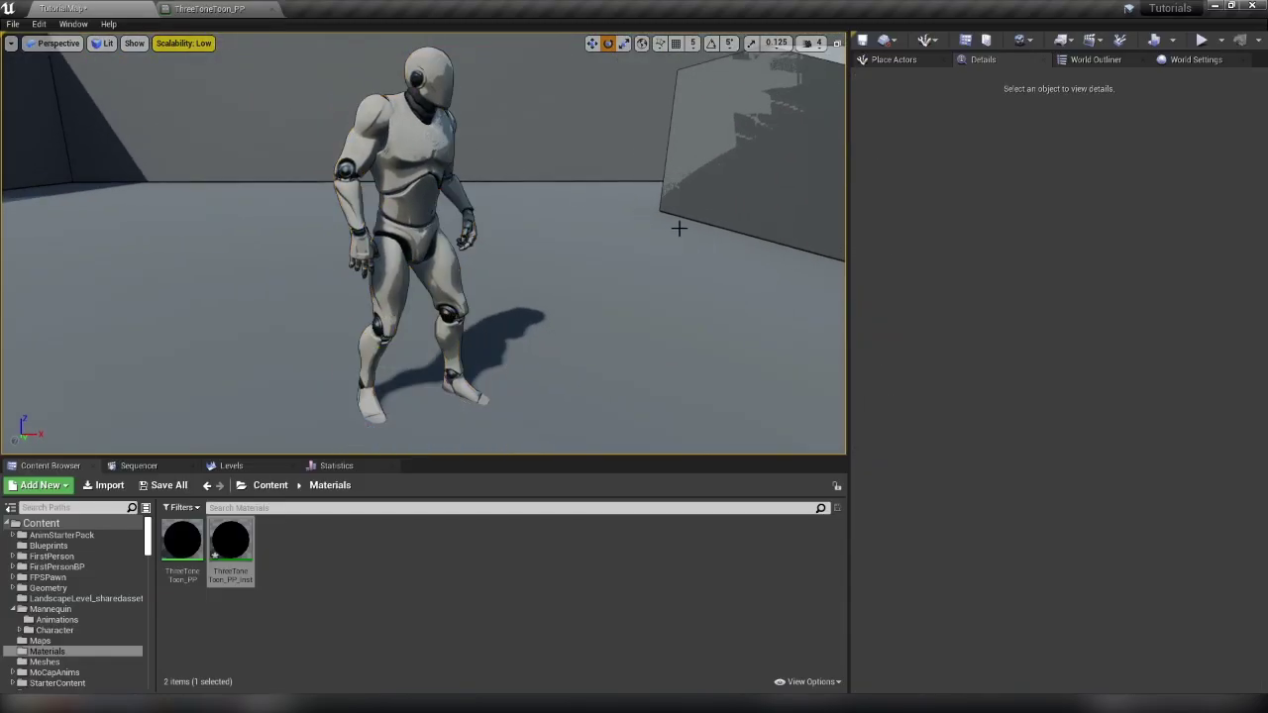
mouse_move(674, 227)
left_mouse_down("alt")
mouse_move(574, 227)
mouse_move(666, 228)
left_mouse_up("alt")
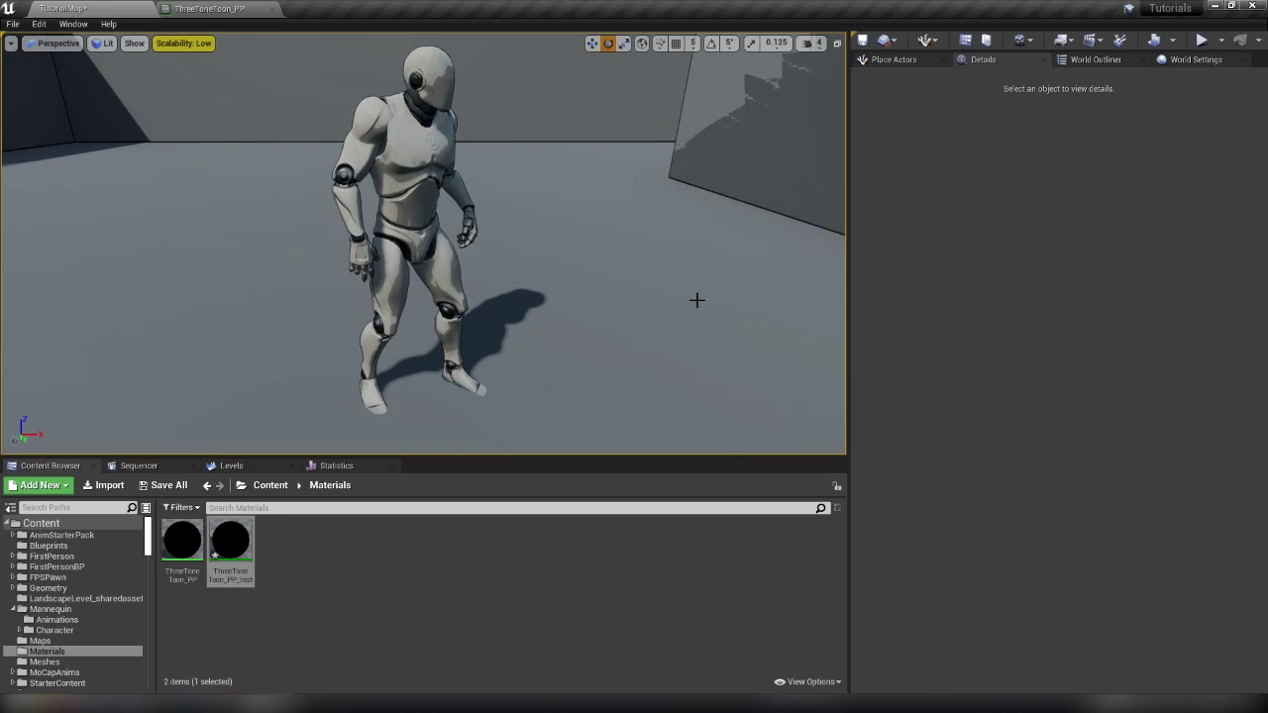
mouse_move(673, 294)
left_mouse_down("alt")
mouse_move(743, 287)
mouse_move(516, 268)
mouse_move(693, 280)
mouse_move(654, 295)
mouse_move(694, 298)
mouse_move(682, 299)
left_mouse_up("alt")
- Fly around the mannequin, the stairs and the ramp blocks to examine the toon shading and outlines across the level
mouse_move(548, 264)
right_mouse_down()
mouse_move(701, 240)
mouse_move(595, 223)
mouse_move(476, 238)
mouse_move(555, 233)
mouse_move(515, 236)
mouse_move(555, 235)
mouse_move(533, 241)
mouse_move(554, 262)
right_mouse_up()
key("w")
key("d")
key("a")
key("w")
key("s")
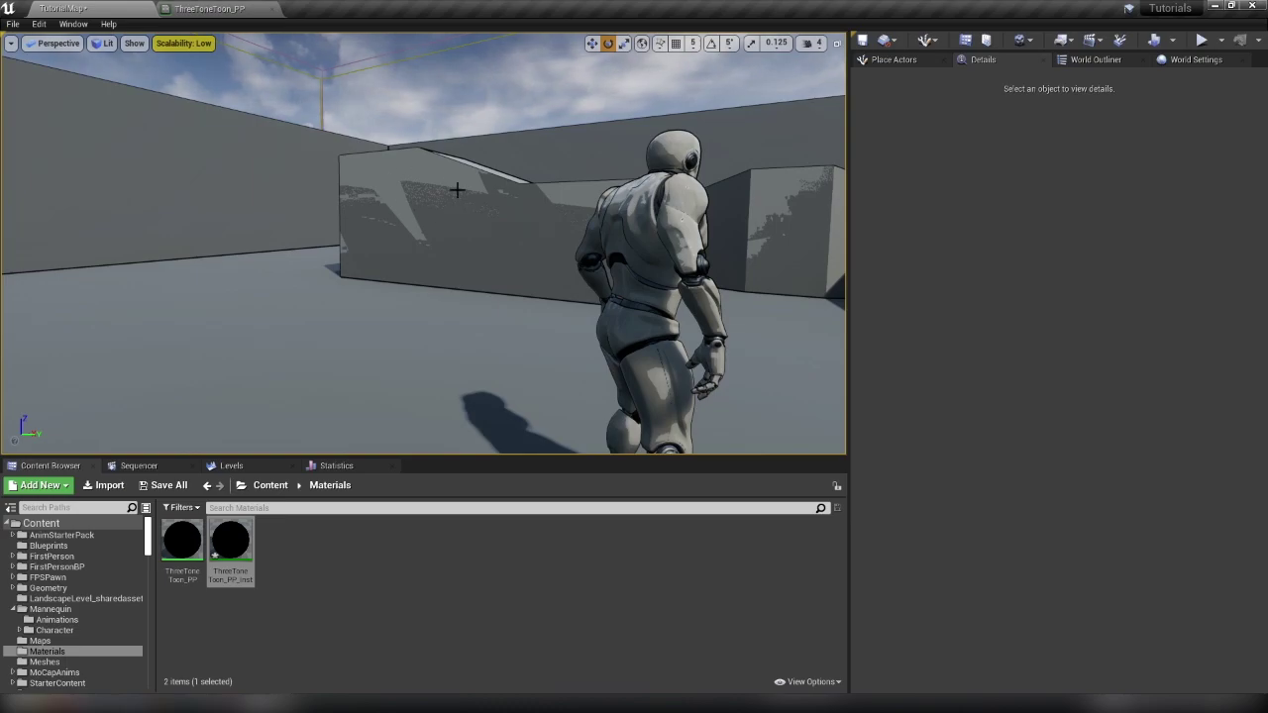
right_click_drag(454, 272, 474, 288)
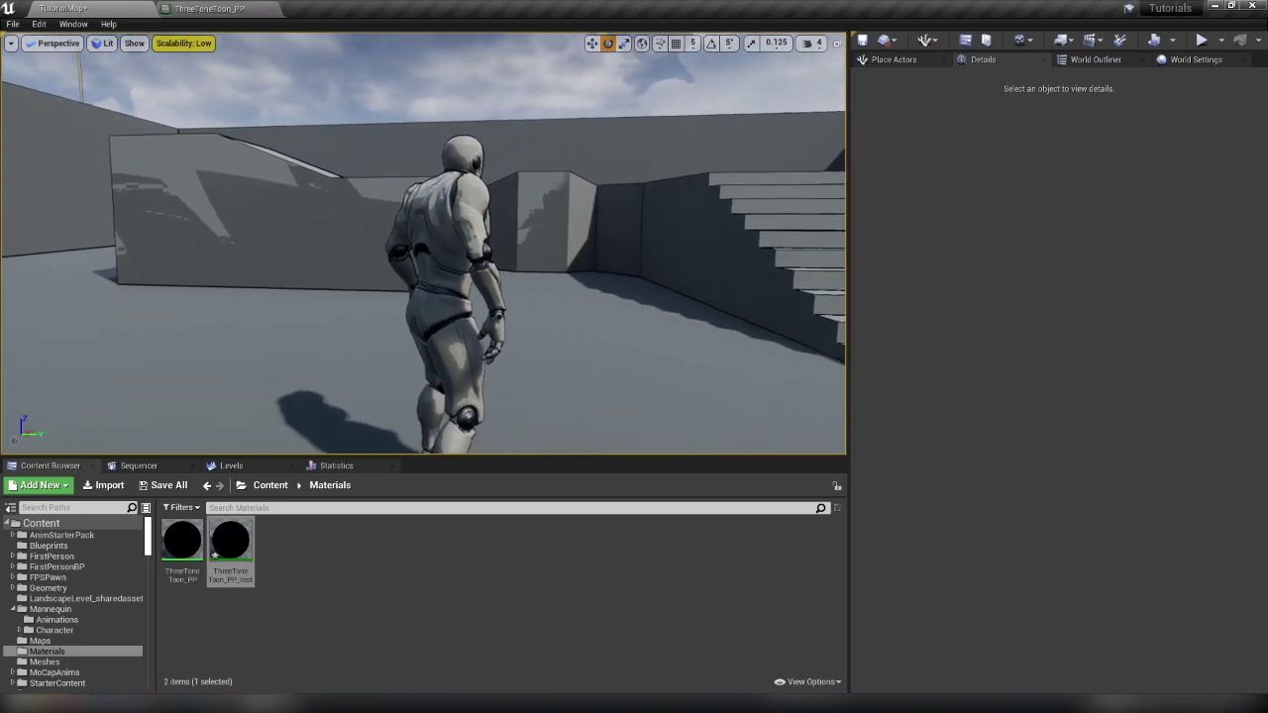
right_click_drag(423, 242, 614, 238)
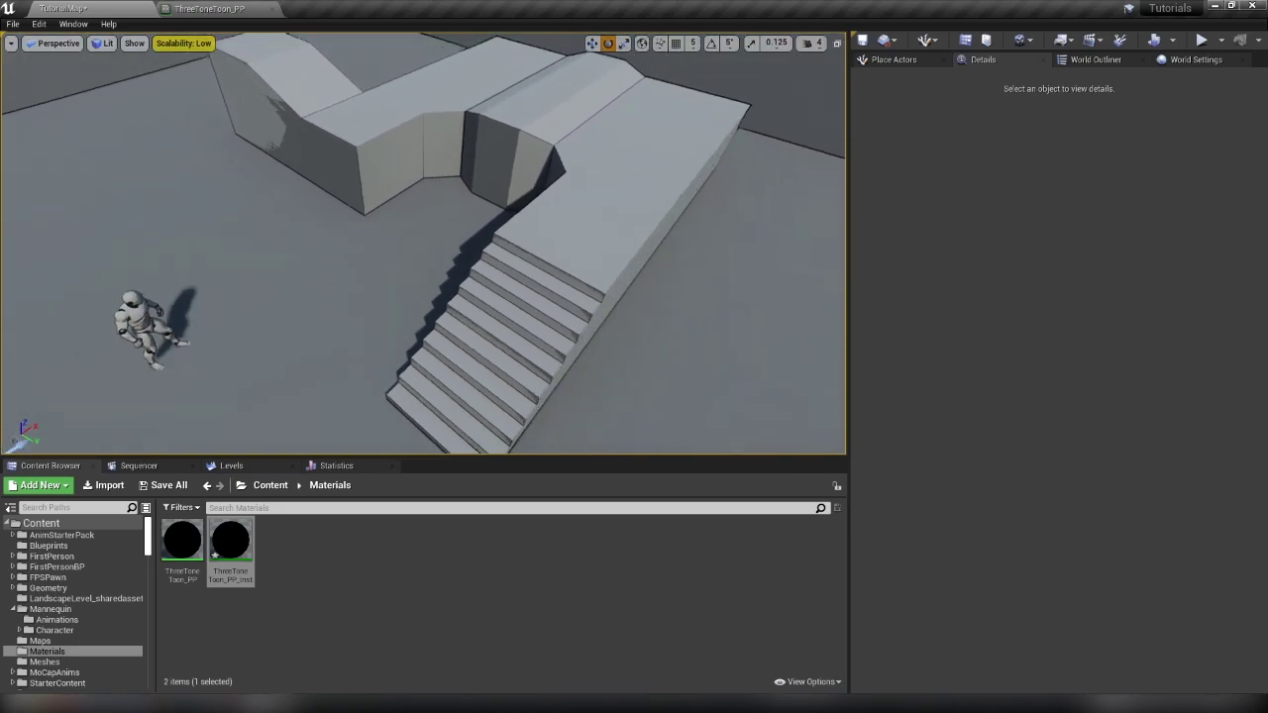
right_click_drag(297, 335, 404, 344)
right_click_drag(355, 293, 356, 293)
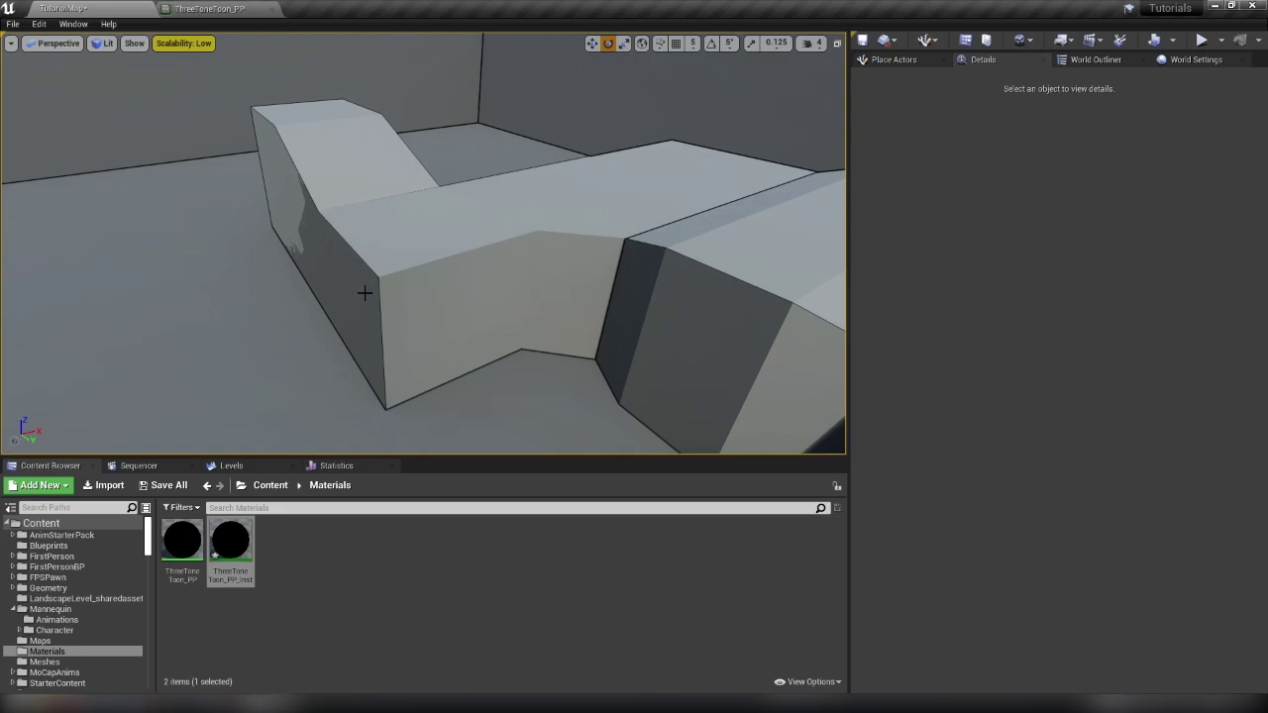
right_click_drag(354, 164, 354, 164)
right_click_drag(260, 323, 260, 323)
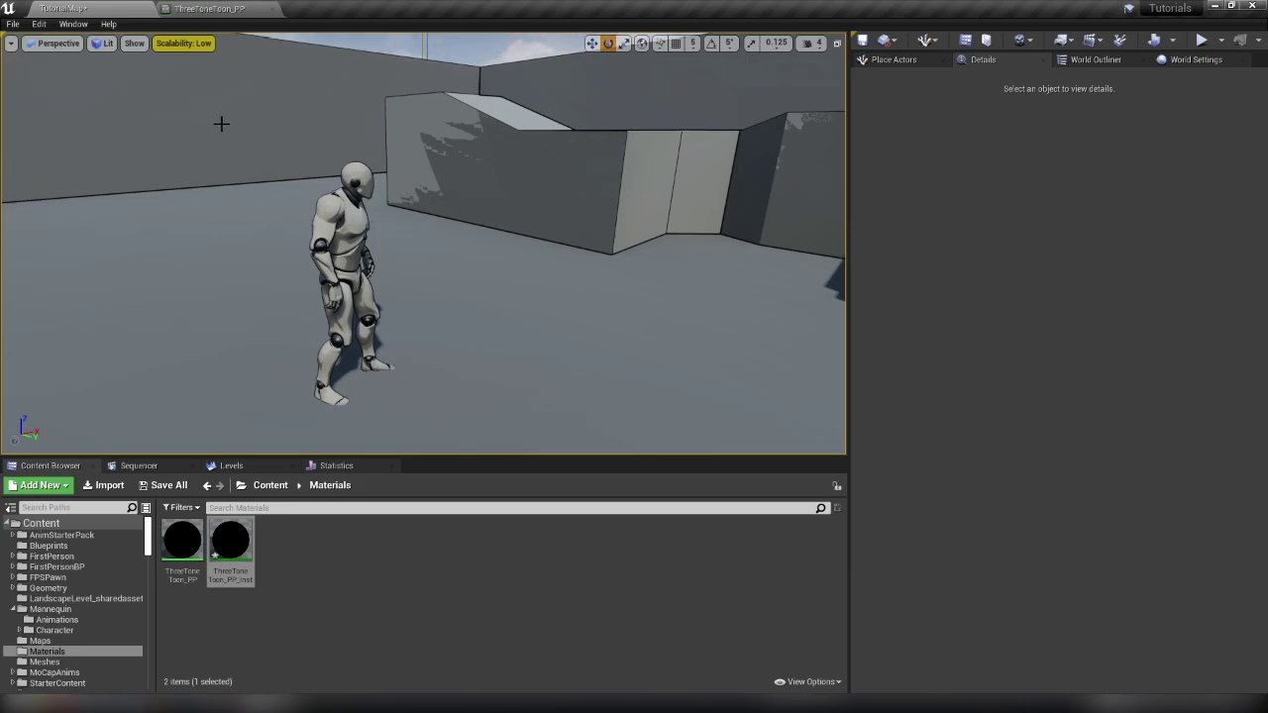
- Switch to the ThreeToneToon_PP material graph and select its expression nodes to review the whole network
left_click(209, 8)
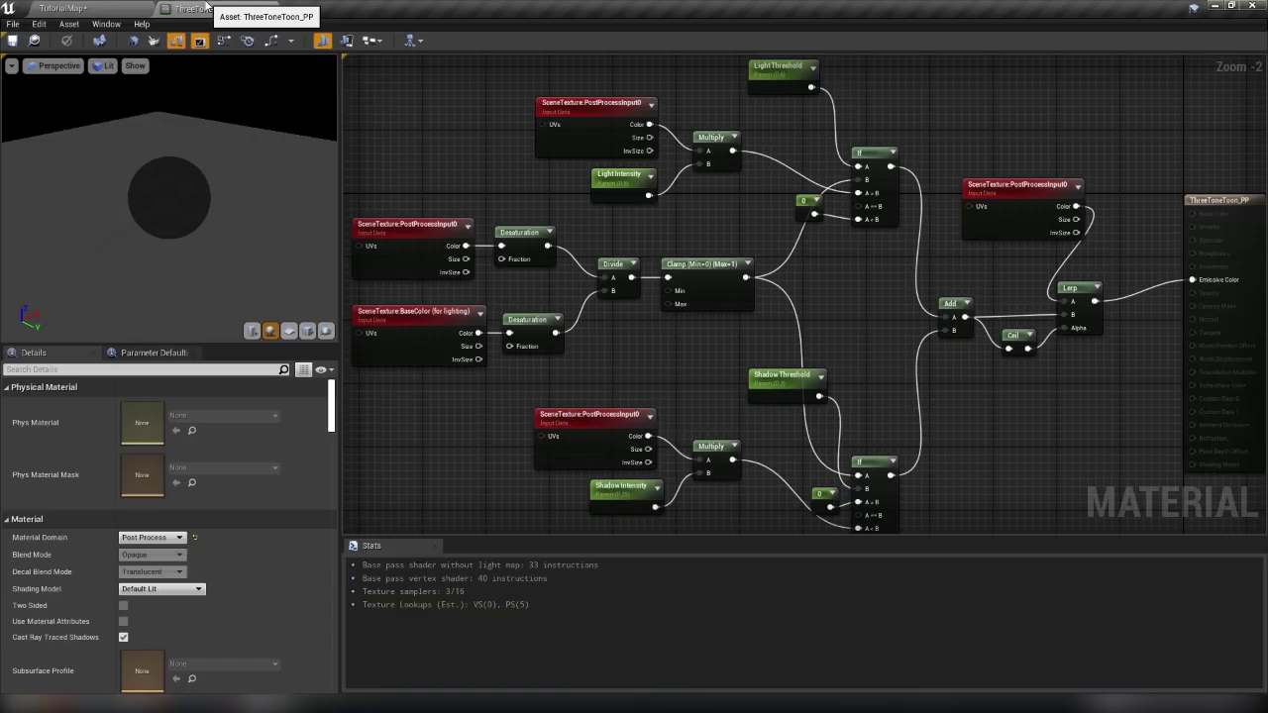
scroll(604, 357, "down", 2)
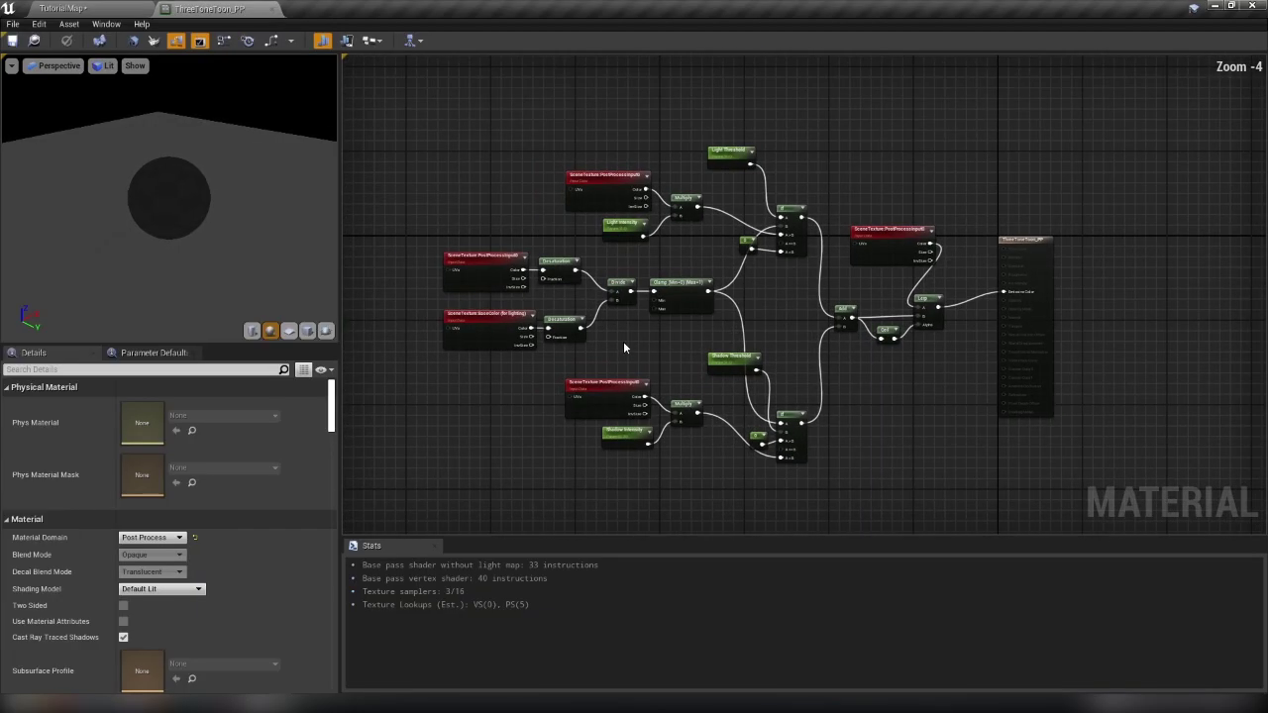
left_click_drag(451, 139, 945, 503)
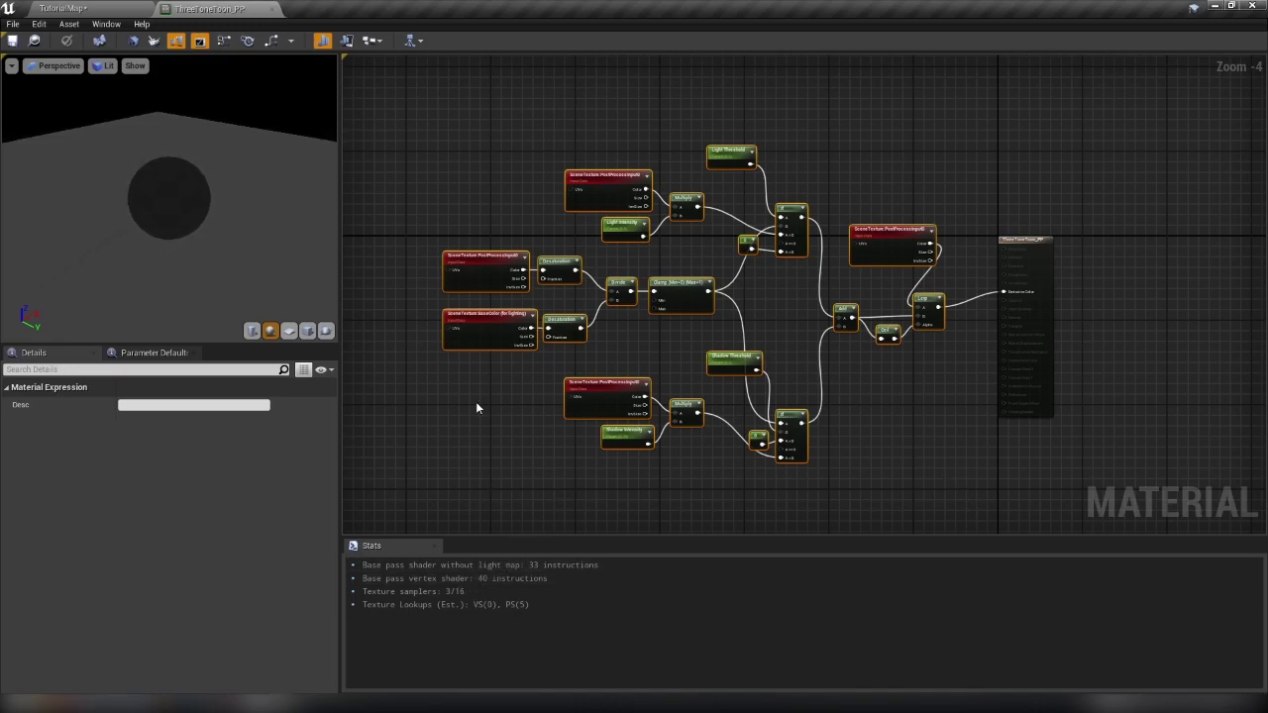
scroll(461, 367, "up", 4)
scroll(780, 317, "down", 1)
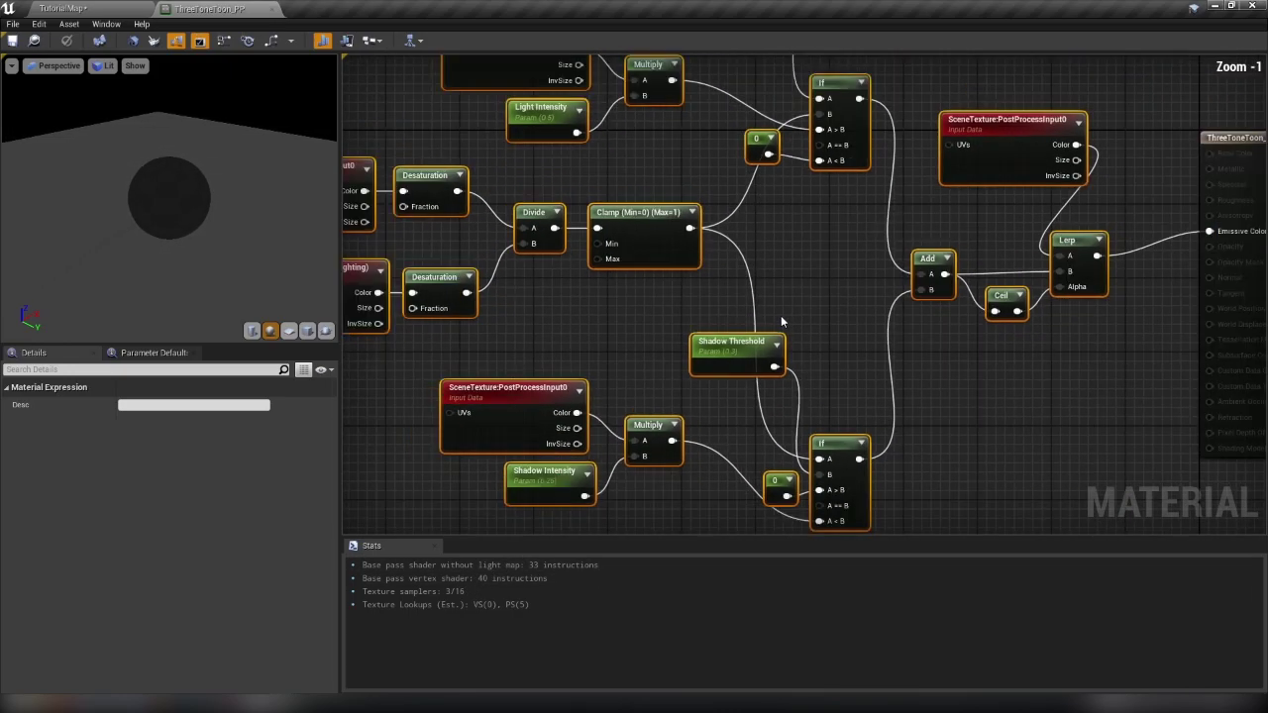
scroll(781, 322, "down", 1)
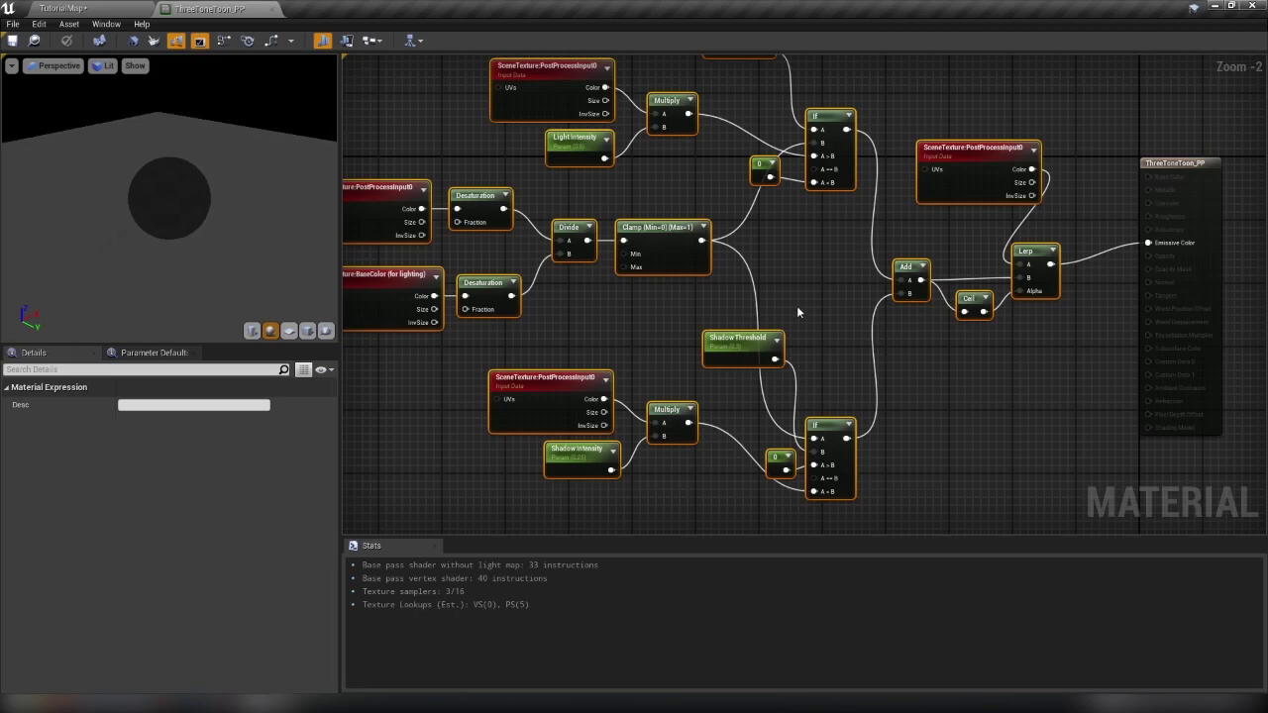
scroll(799, 311, "down", 1)
right_click_drag(799, 311, 861, 355)
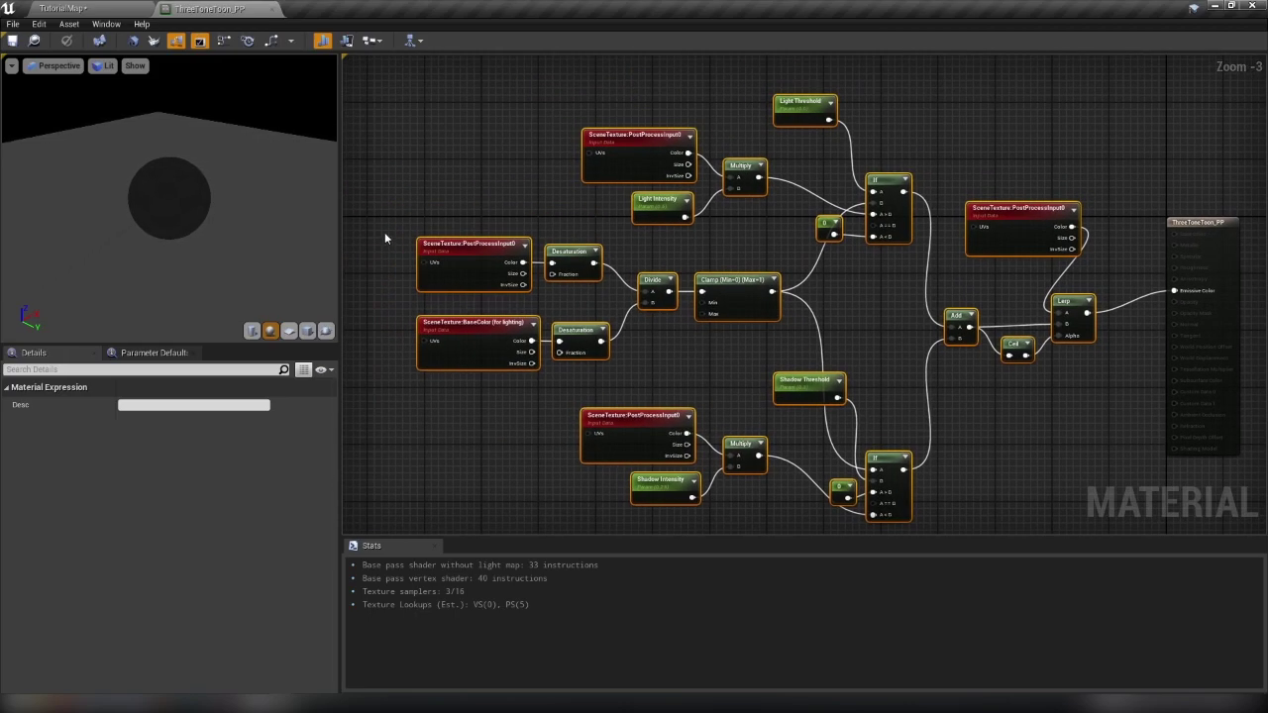
- Examine the desaturation and divide section and the light-tone branch of the graph, leaving all nodes deselected
left_click_drag(377, 230, 720, 342)
left_click_drag(547, 111, 879, 246)
left_click(861, 355)
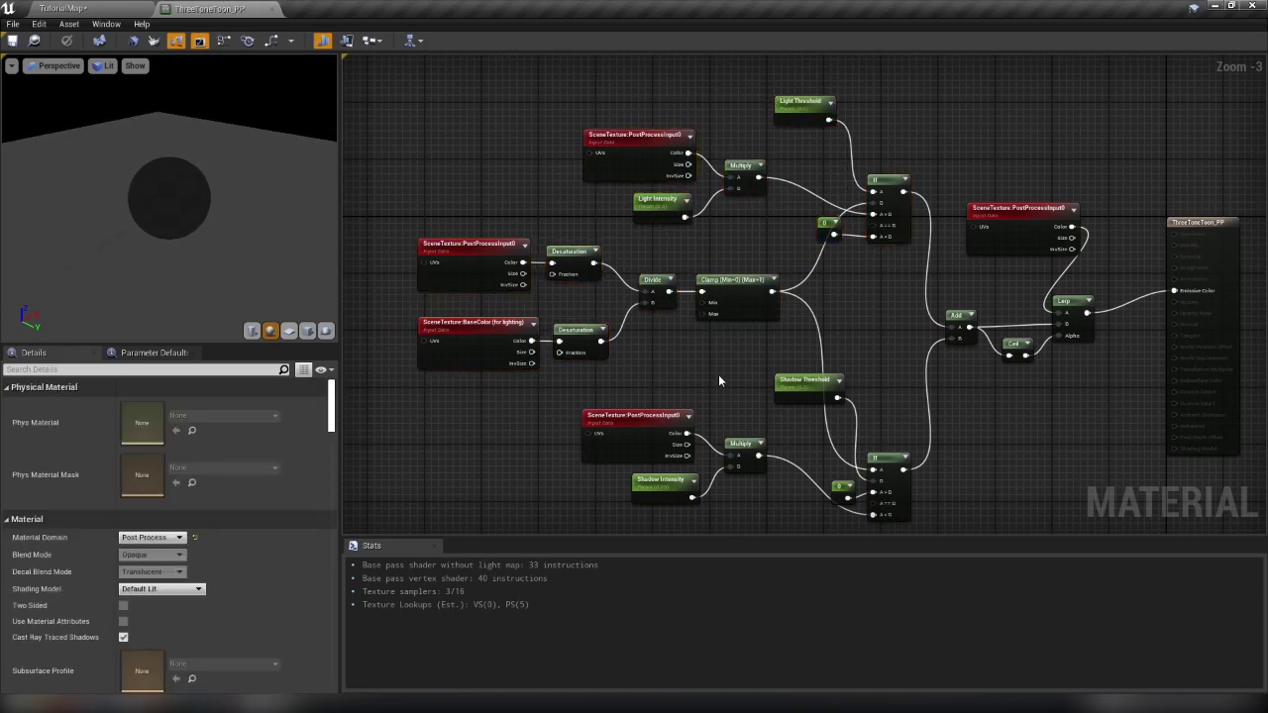
right_click_drag(612, 262, 589, 251)
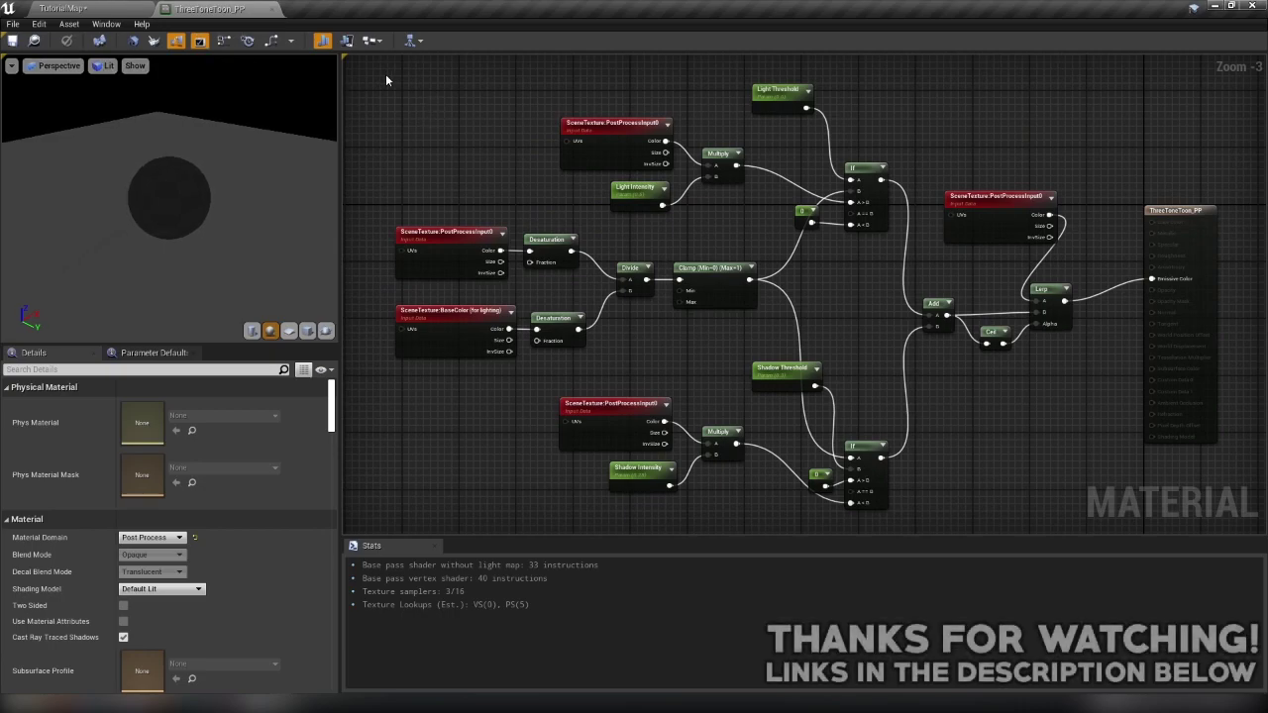
left_click_drag(436, 75, 1082, 497)
left_click(1070, 488)
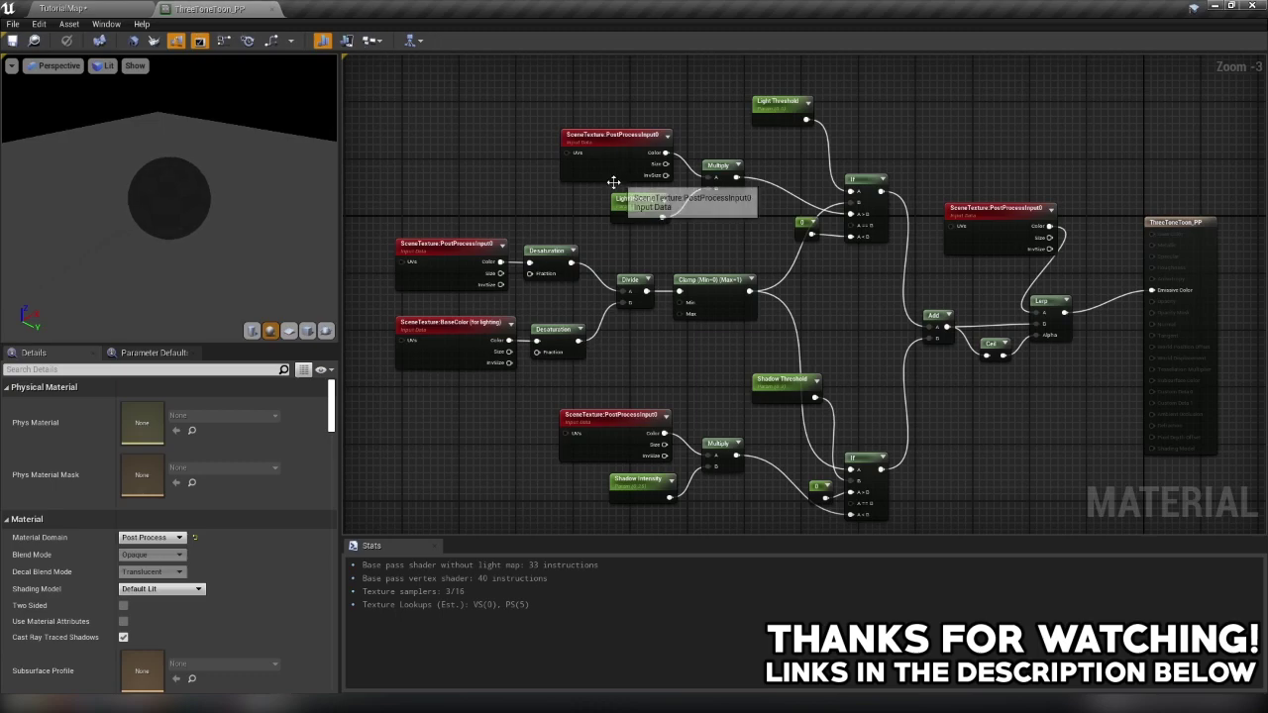
mouse_move(764, 264)
right_mouse_down()
mouse_move(730, 232)
mouse_move(774, 242)
right_mouse_up()
- Go back to the TutorialMap level and look over the shaded mannequin beside the ramp block
left_click(93, 8)
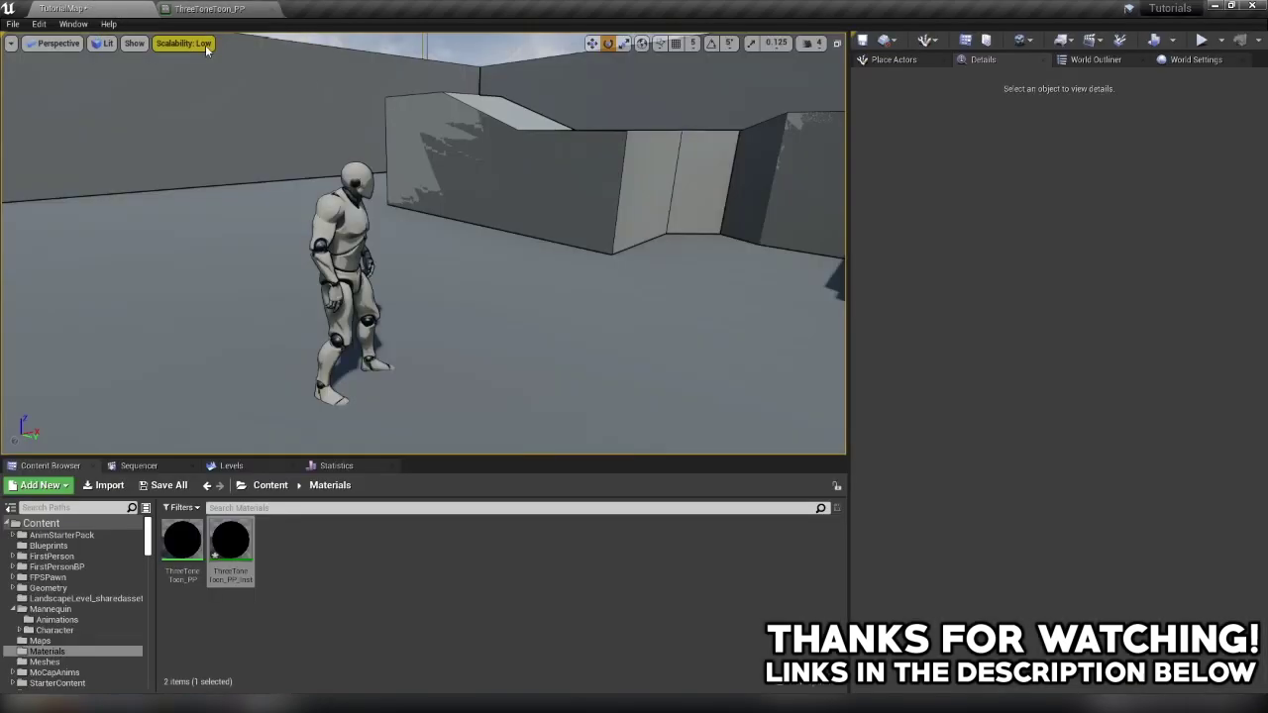
right_click_drag(647, 230, 496, 230)
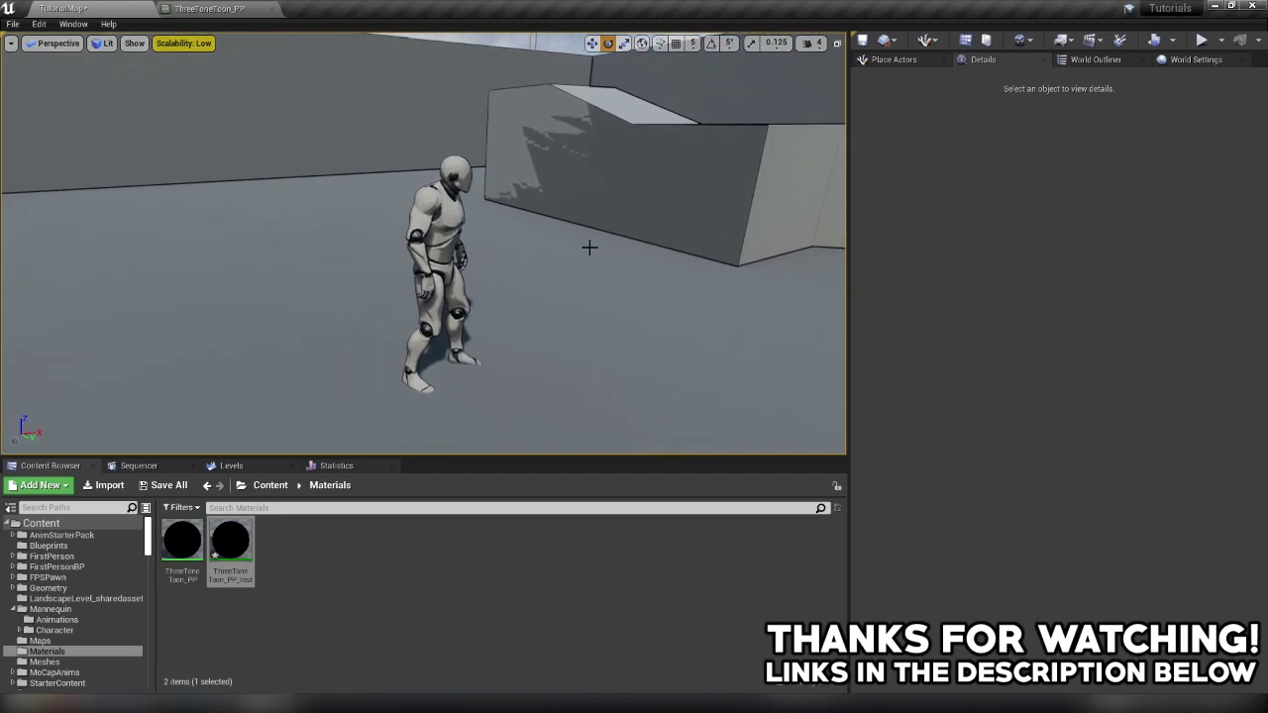